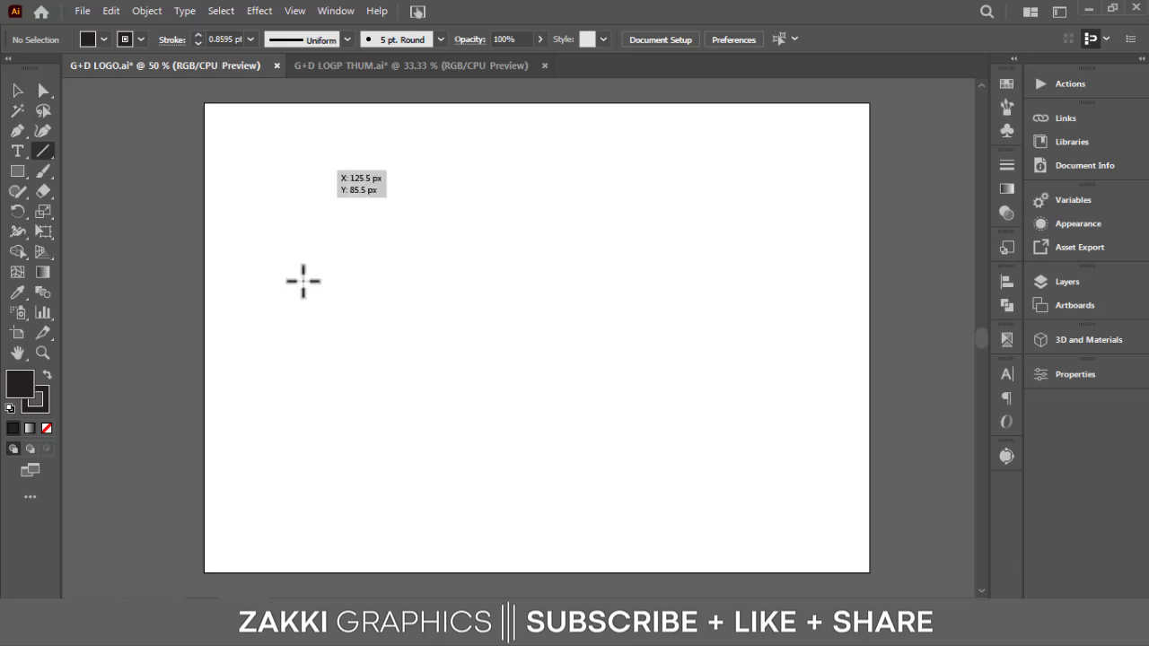
Draw a vertical line and duplicate it a short distance to the right
{"action": "left_click_drag", "start_coordinate": [303, 169], "coordinate": [303, 461]}
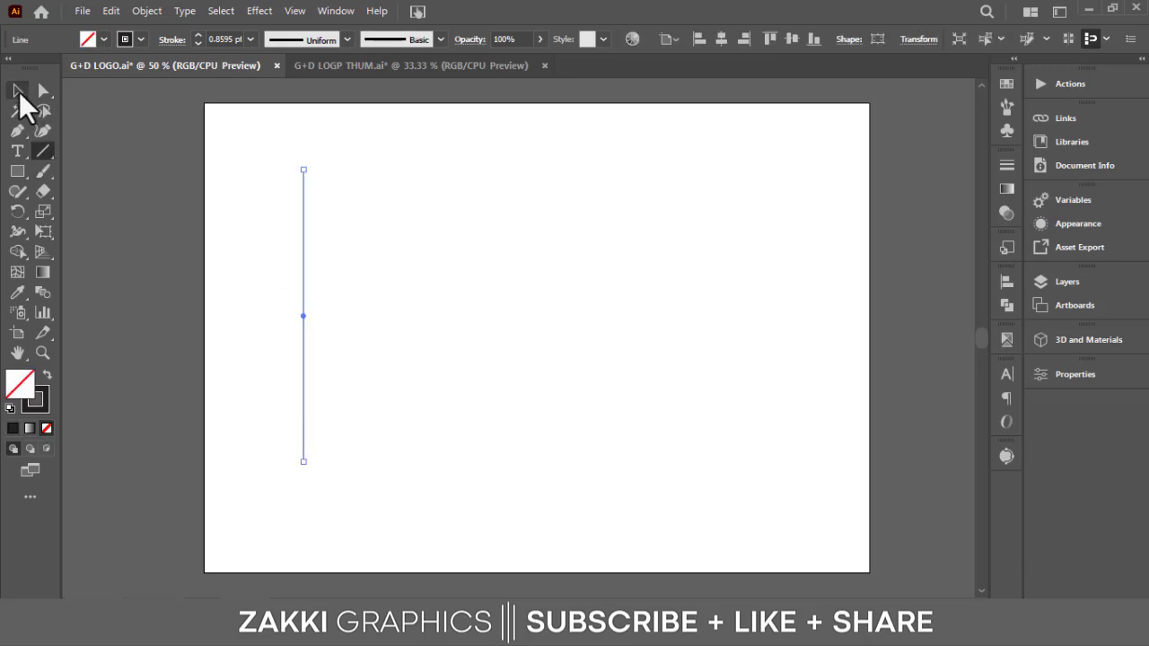
{"action": "left_click", "coordinate": [19, 92]}
{"action": "left_click", "coordinate": [139, 42]}
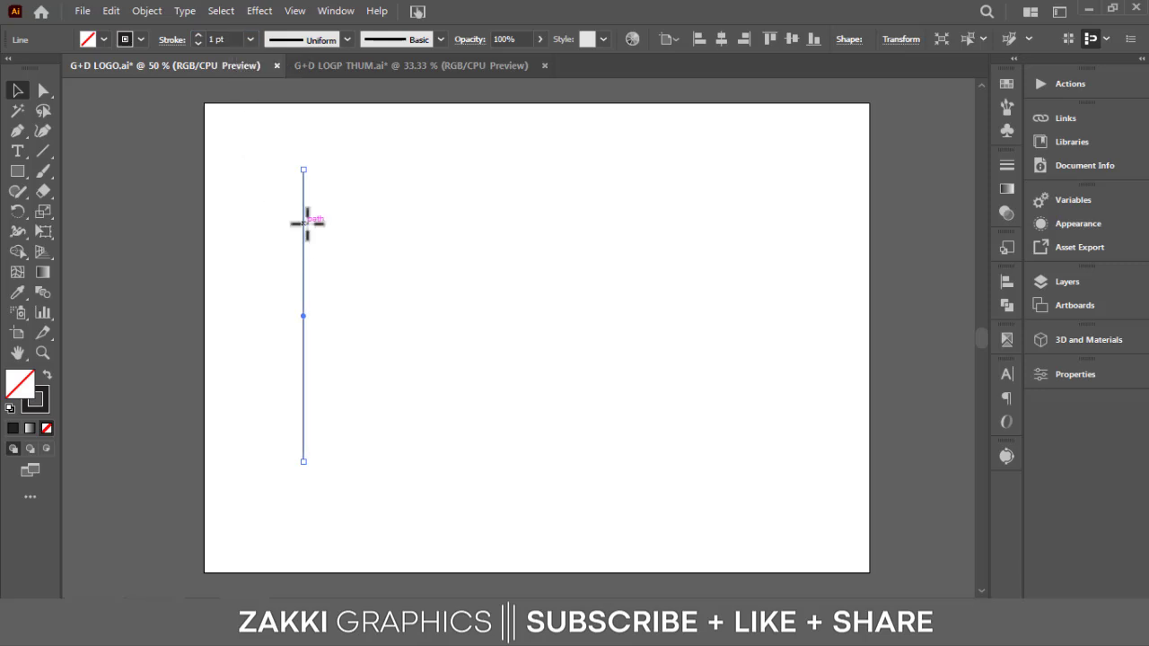
{"action": "left_click_drag", "start_coordinate": [306, 222], "coordinate": [329, 226]}
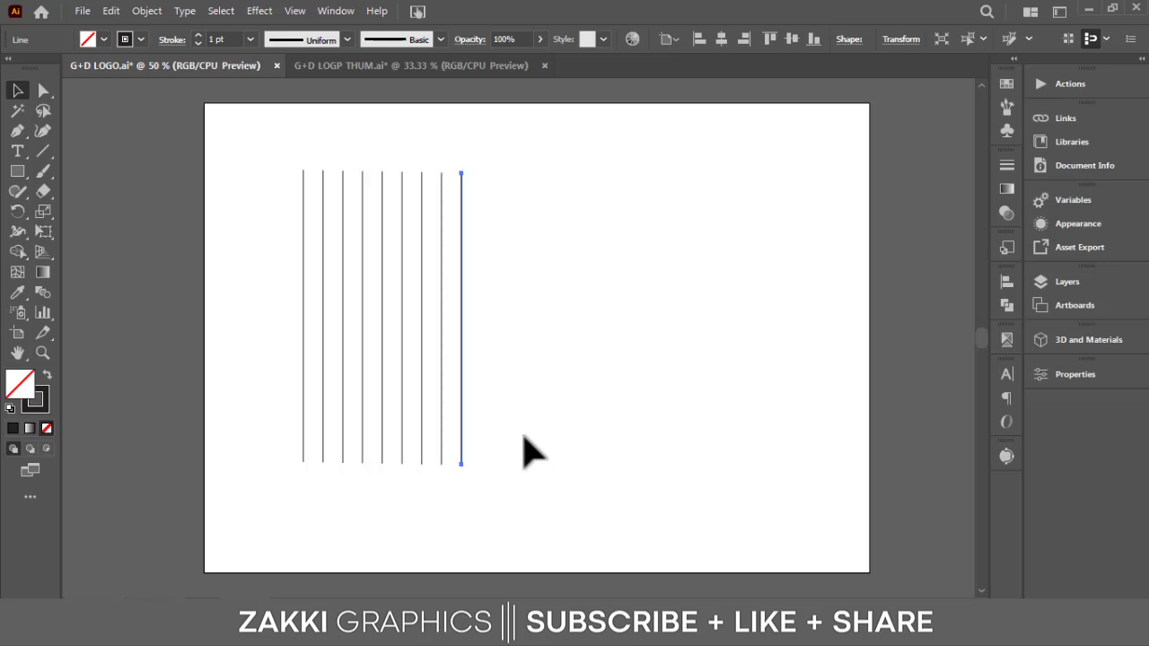
Group the nine vertical lines and add a 90°-rotated copy to form a square grid
{"action": "left_click_drag", "start_coordinate": [220, 312], "coordinate": [594, 400]}
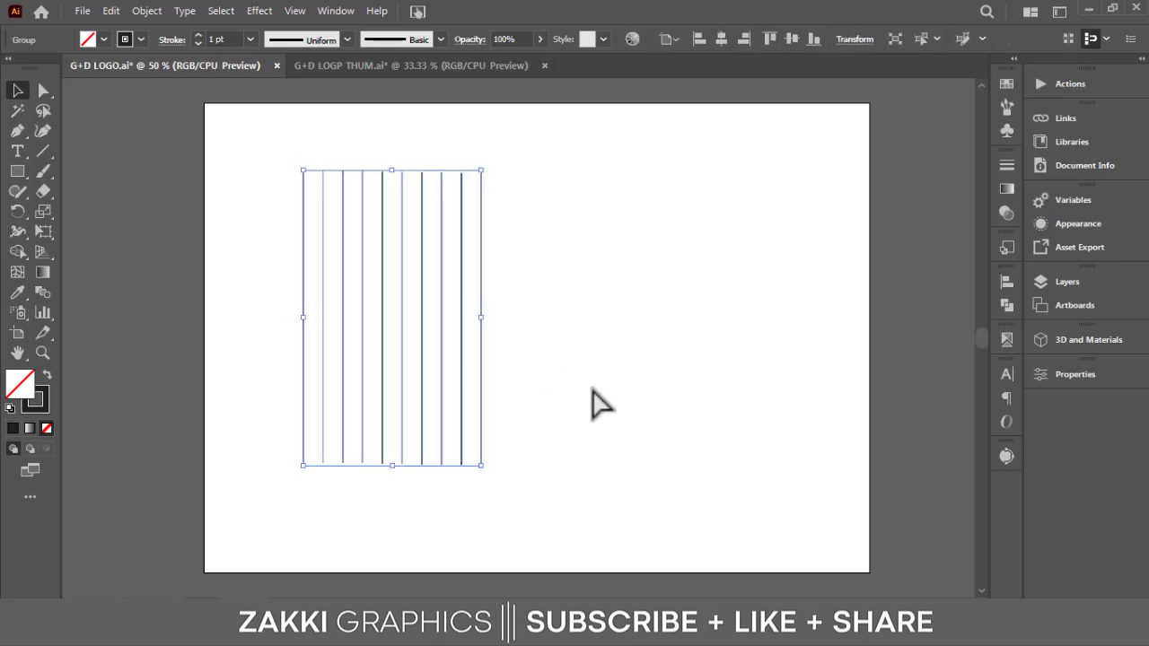
{"action": "left_click", "coordinate": [490, 165]}
{"action": "left_click", "coordinate": [480, 213]}
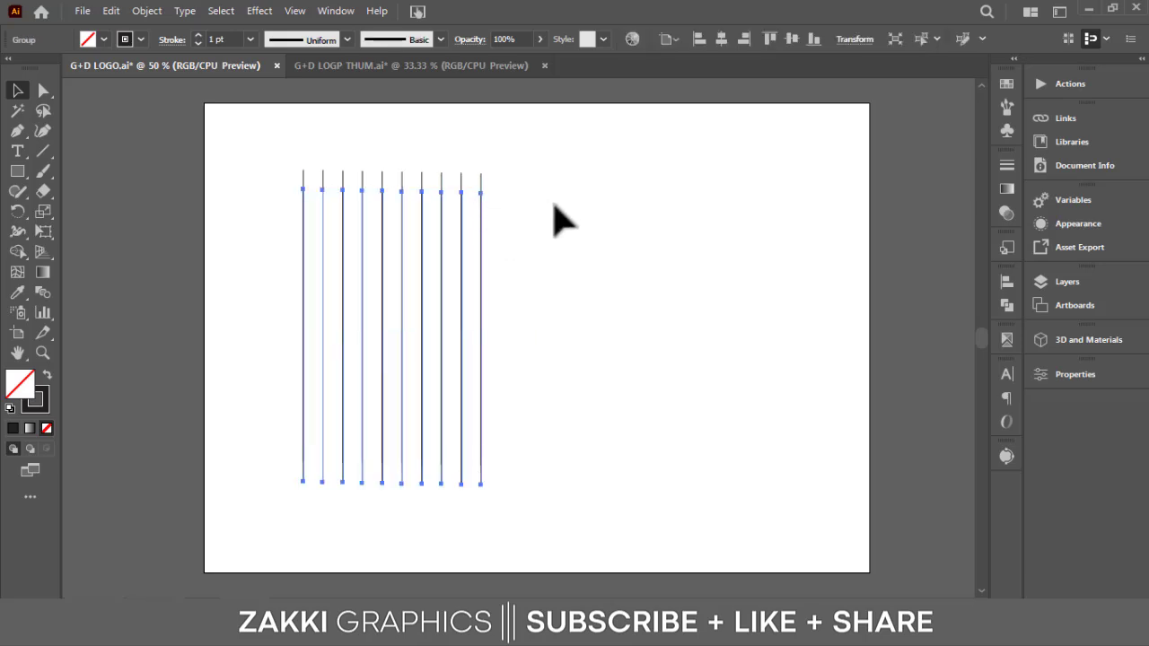
{"action": "left_click_drag", "start_coordinate": [505, 190], "coordinate": [628, 446]}
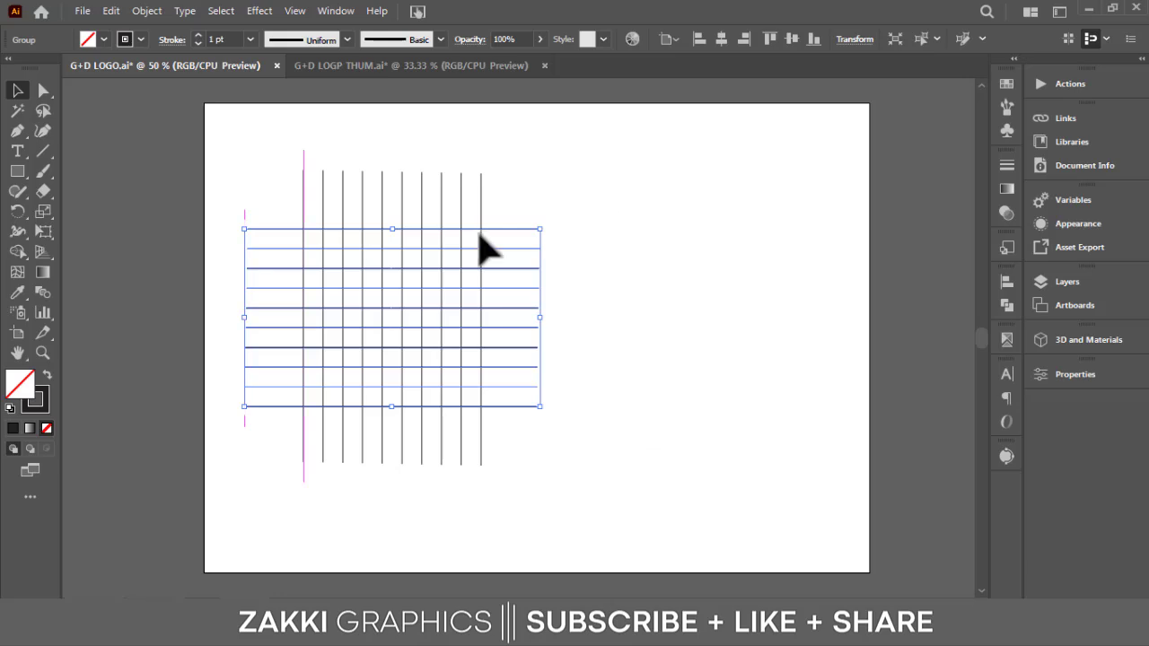
{"action": "left_click", "coordinate": [472, 297]}
{"action": "left_click_drag", "start_coordinate": [305, 241], "coordinate": [615, 422]}
{"action": "key", "text": "ctrl+z"}
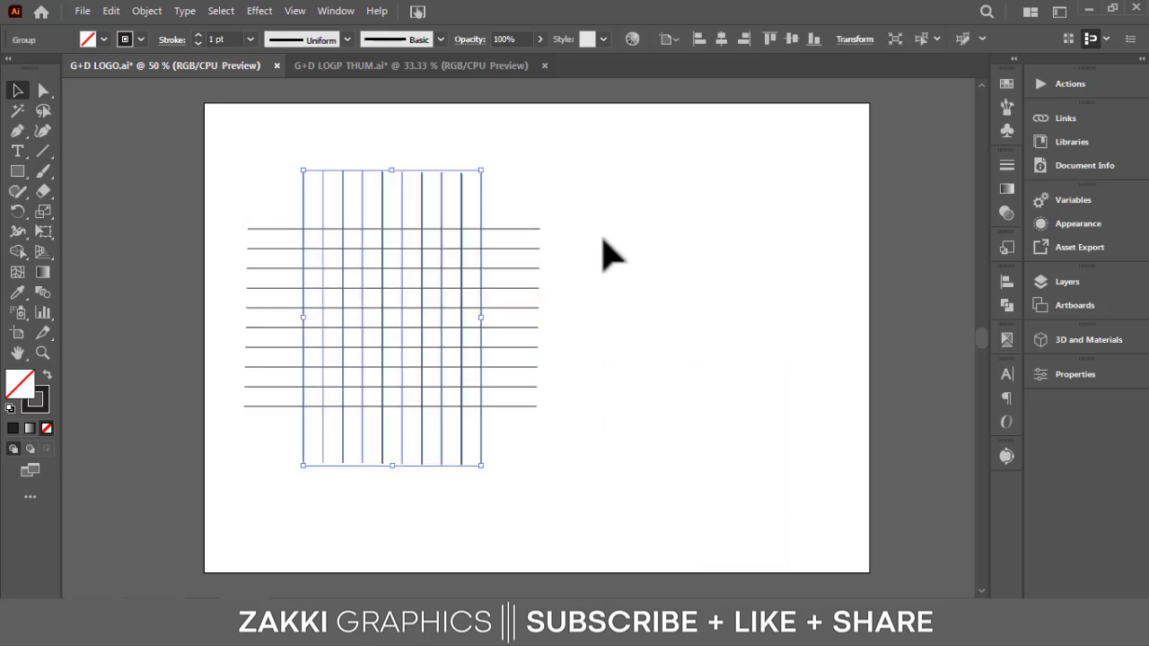
{"action": "mouse_move", "coordinate": [575, 204]}
{"action": "left_mouse_down"}
{"action": "mouse_move", "coordinate": [401, 319]}
{"action": "mouse_move", "coordinate": [545, 270]}
{"action": "left_mouse_up"}
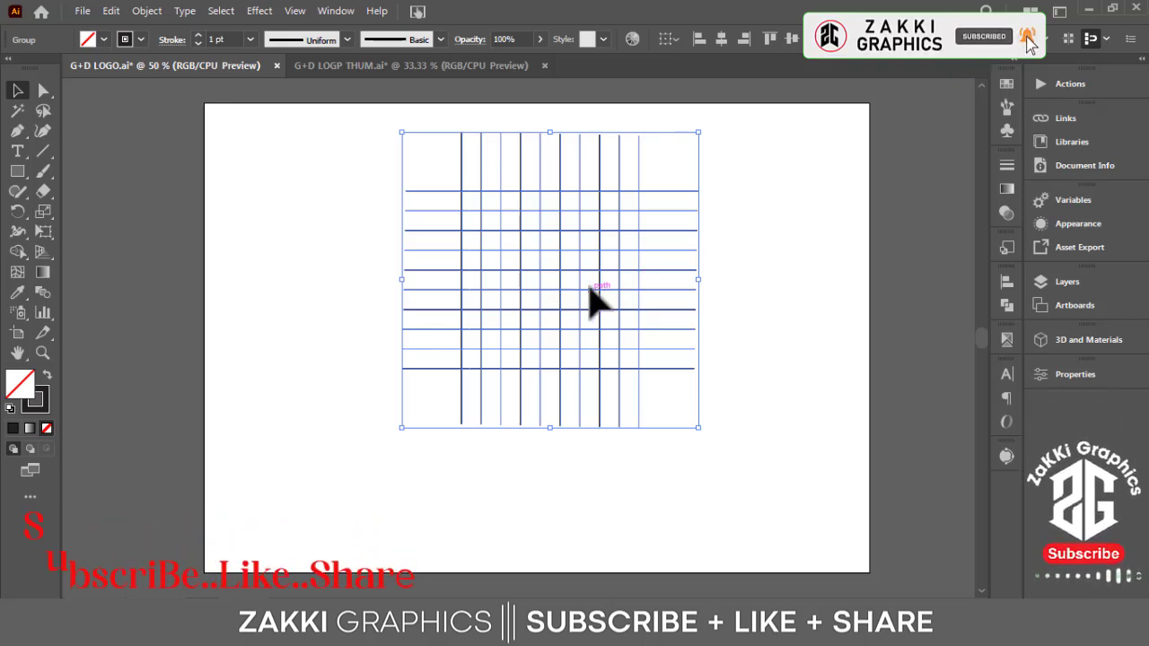
Drag the whole line grid onto the pasteboard left of the artboard
{"action": "left_click", "coordinate": [334, 216]}
{"action": "left_click_drag", "start_coordinate": [708, 378], "coordinate": [742, 417]}
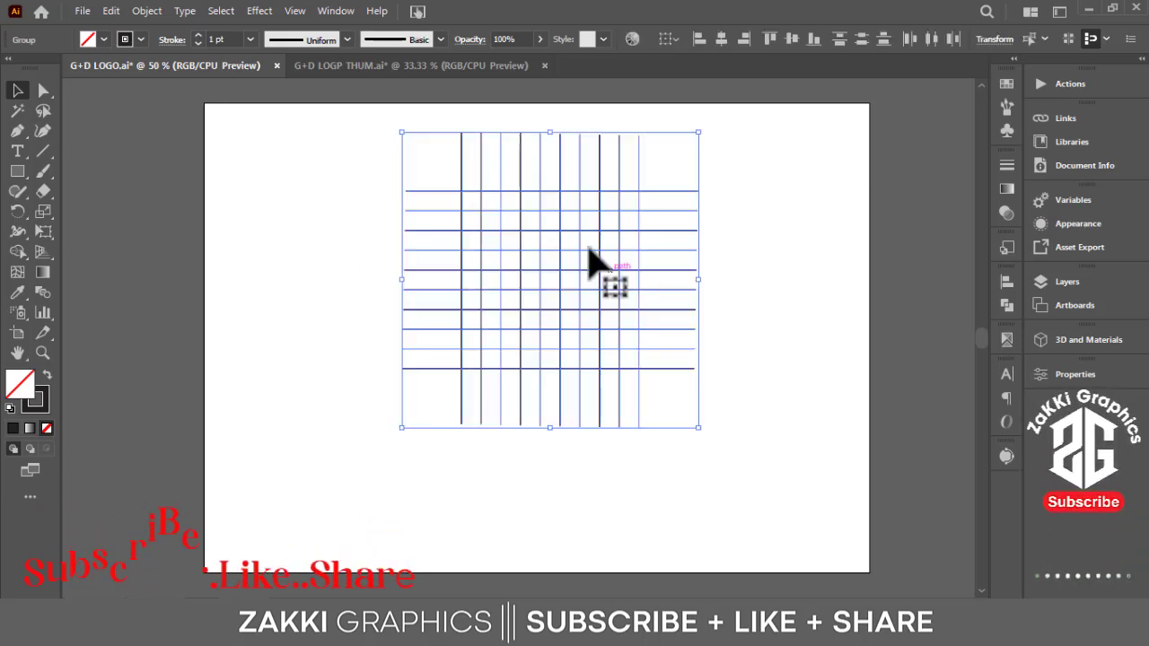
{"action": "left_click_drag", "start_coordinate": [652, 232], "coordinate": [176, 269]}
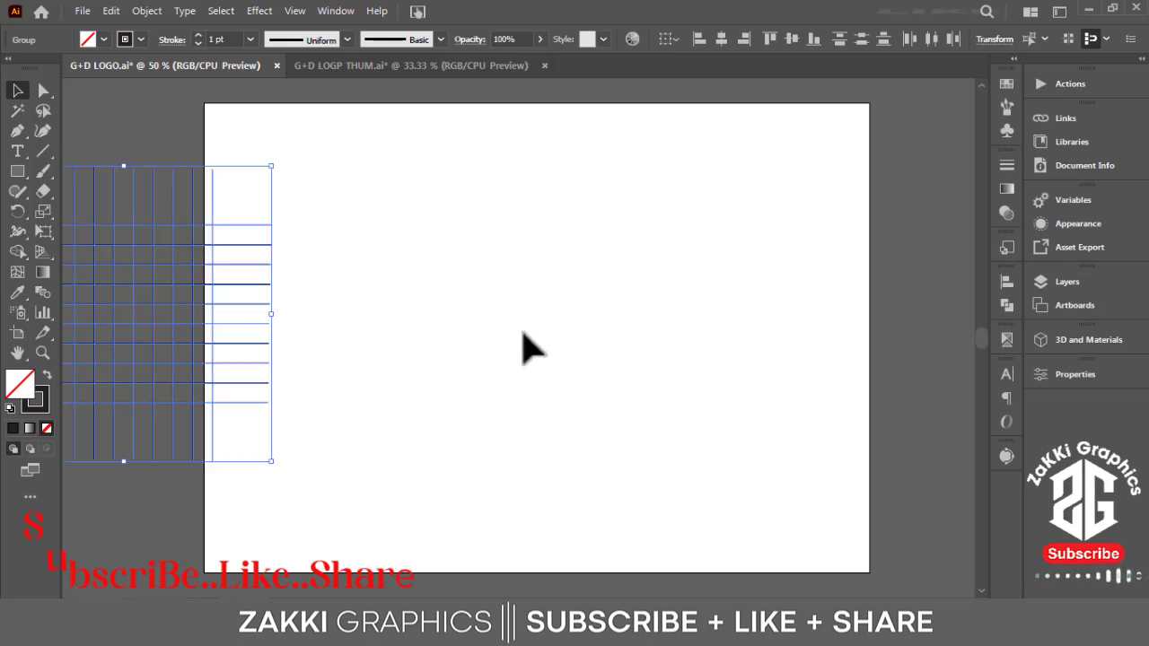
{"action": "left_click_drag", "start_coordinate": [451, 352], "coordinate": [777, 377]}
{"action": "left_click_drag", "start_coordinate": [504, 261], "coordinate": [305, 238]}
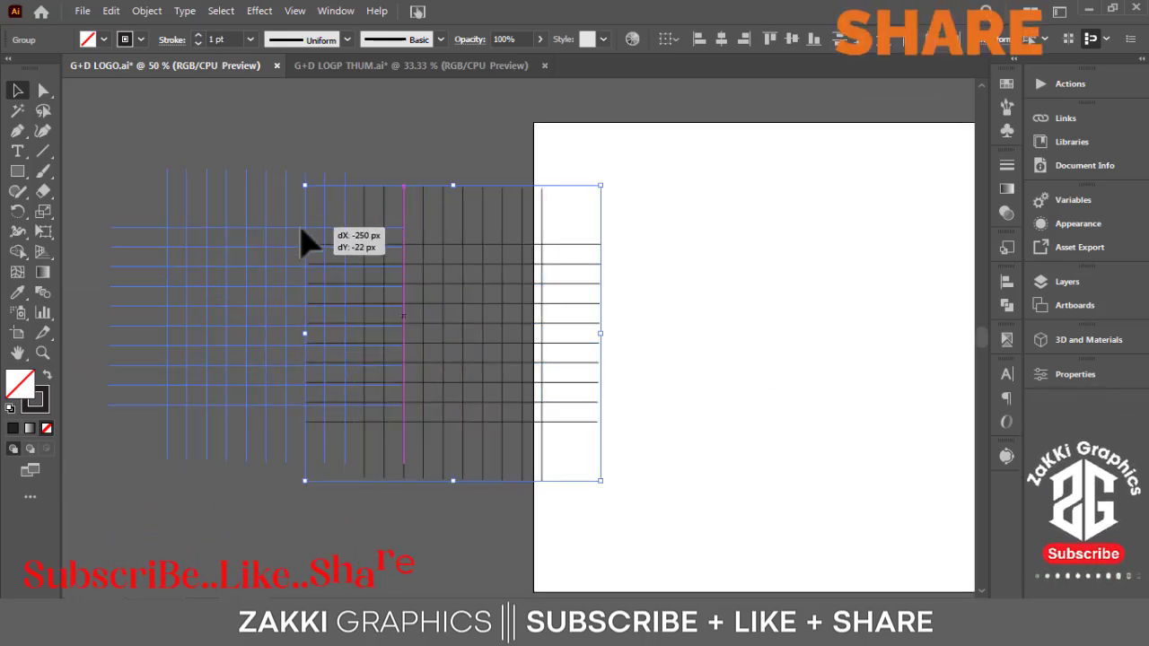
{"action": "left_click_drag", "start_coordinate": [823, 377], "coordinate": [509, 352]}
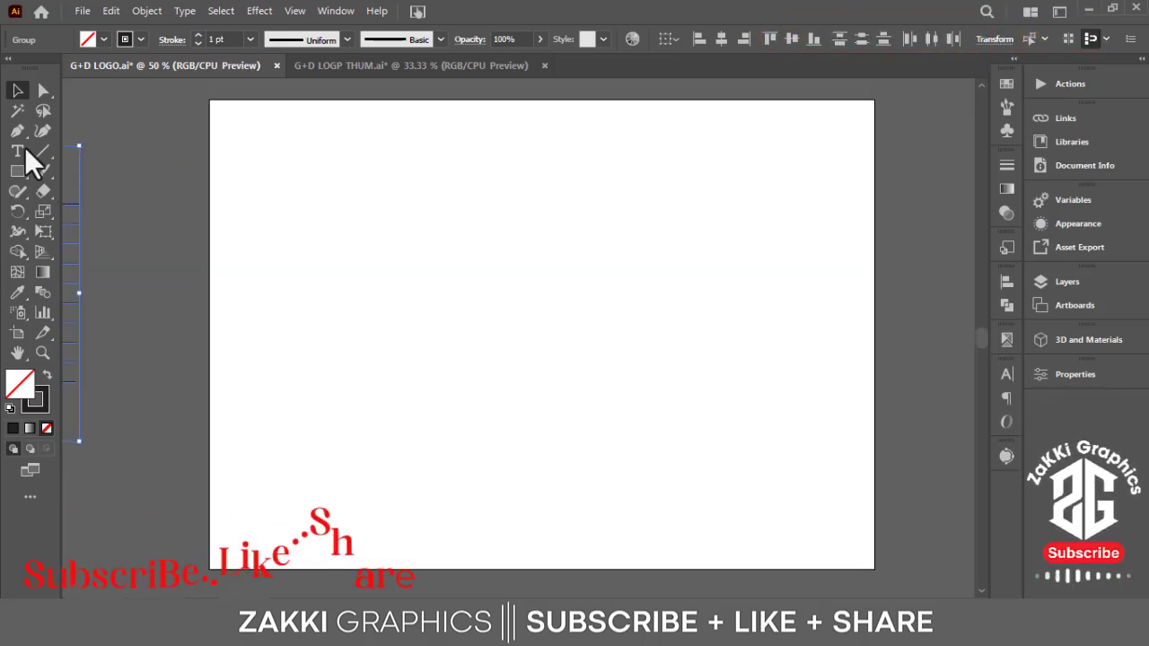
Draw a 250 px circle and copy it right and down into four overlapping circles
{"action": "left_click_drag", "start_coordinate": [18, 173], "coordinate": [63, 211]}
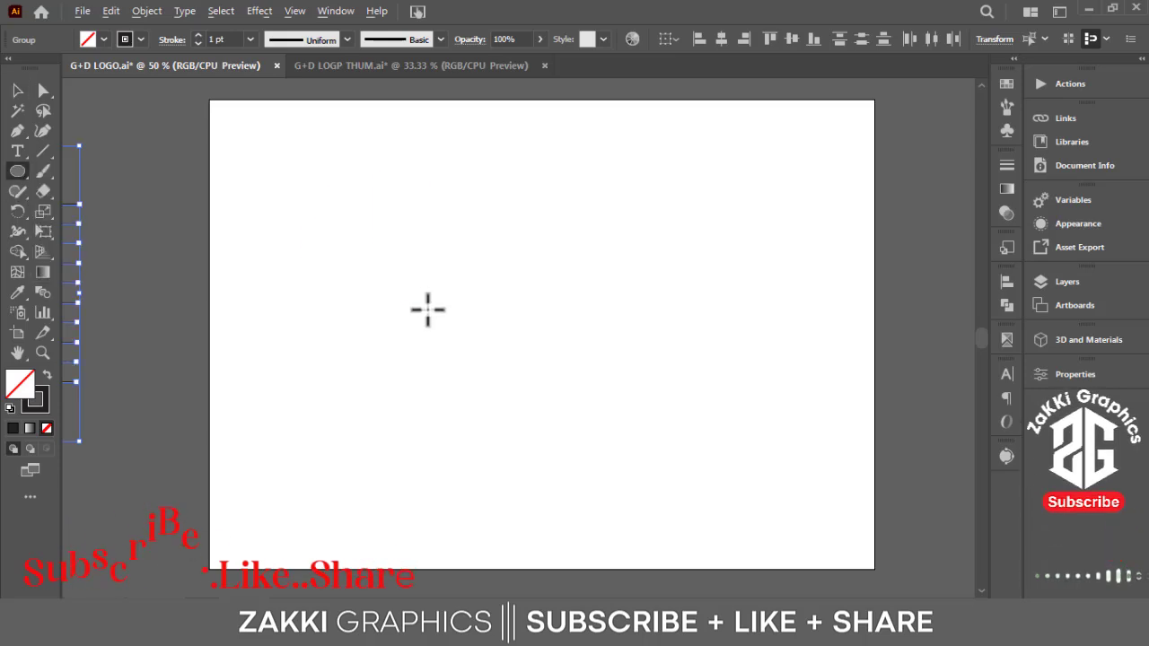
{"action": "left_click_drag", "start_coordinate": [378, 244], "coordinate": [458, 344]}
{"action": "left_click", "coordinate": [17, 91]}
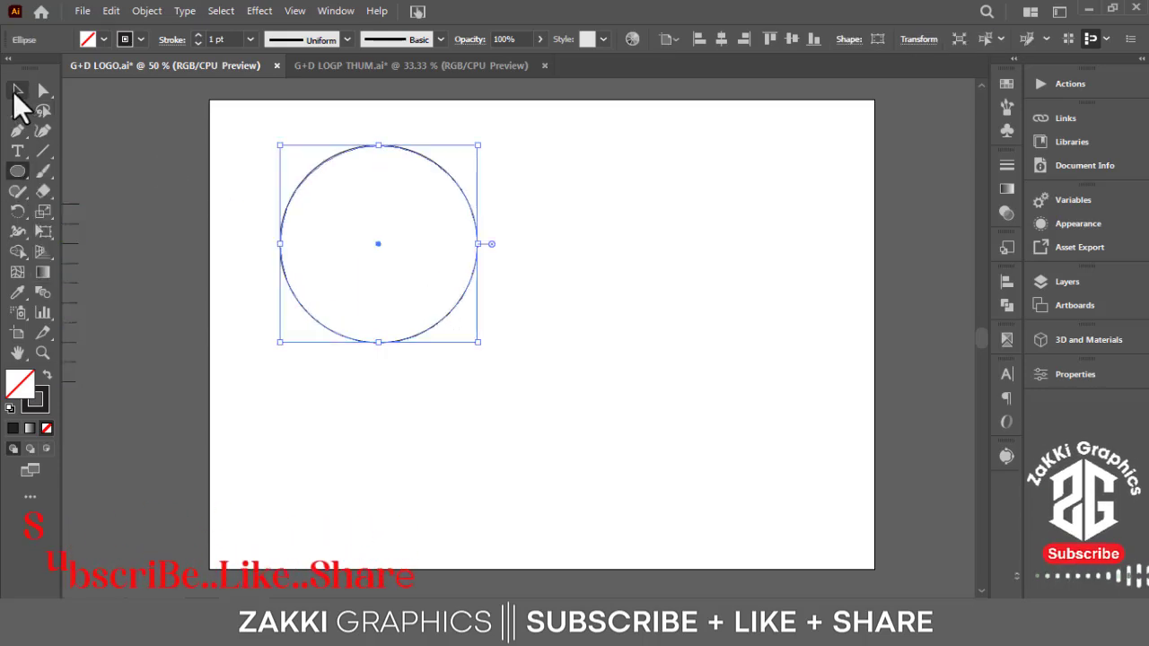
{"action": "left_click_drag", "start_coordinate": [384, 242], "coordinate": [481, 243]}
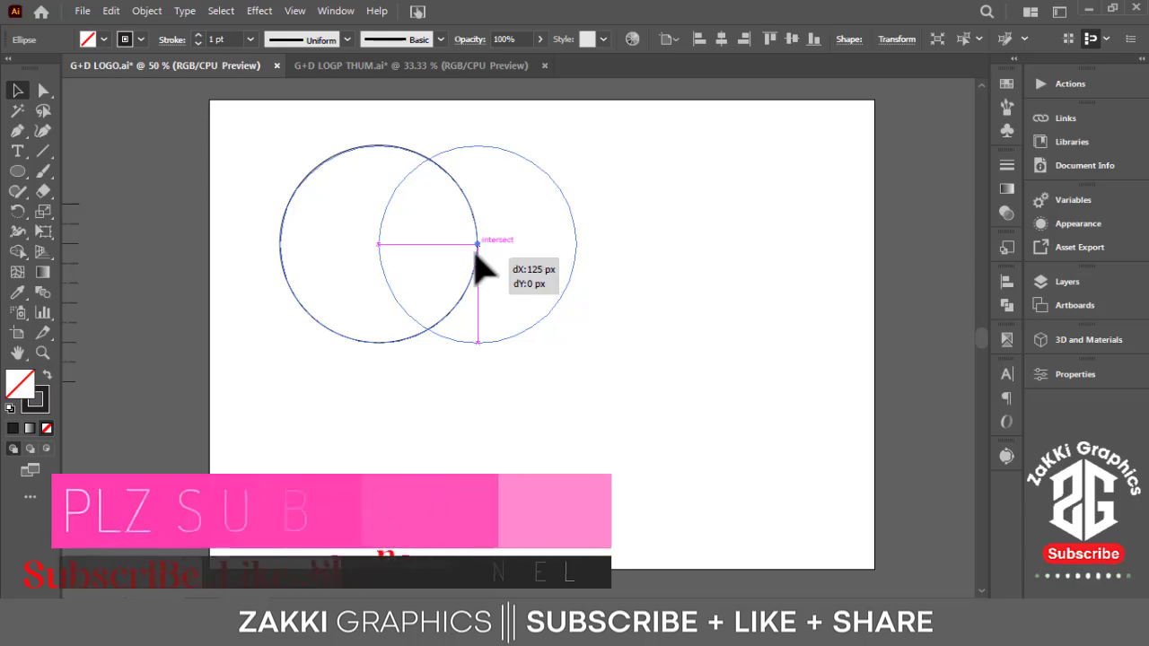
{"action": "left_click", "coordinate": [609, 238]}
{"action": "left_click_drag", "start_coordinate": [379, 243], "coordinate": [483, 229]}
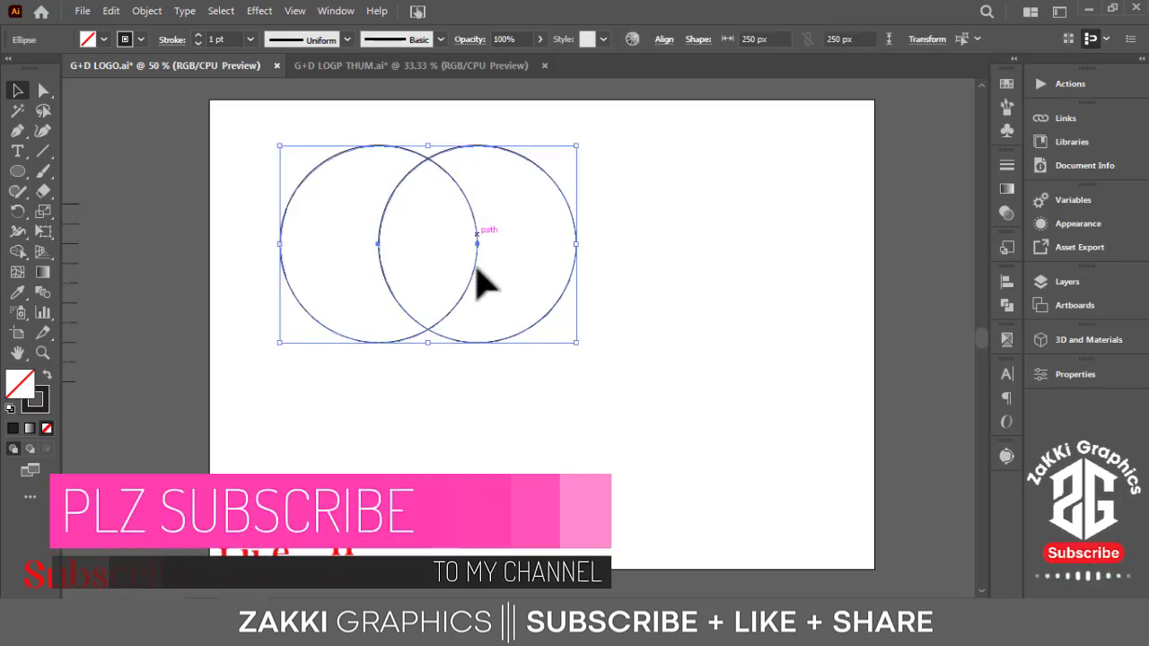
{"action": "mouse_move", "coordinate": [480, 280]}
{"action": "left_mouse_down"}
{"action": "mouse_move", "coordinate": [482, 347]}
{"action": "mouse_move", "coordinate": [482, 334]}
{"action": "left_mouse_up"}
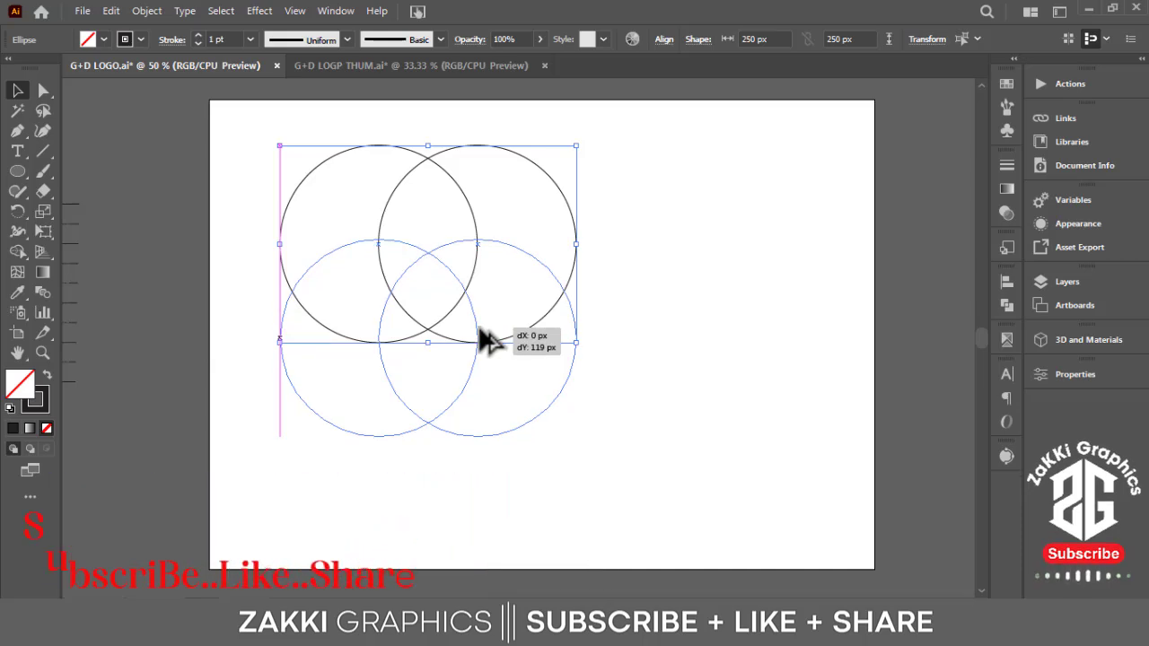
{"action": "left_click_drag", "start_coordinate": [481, 334], "coordinate": [482, 331]}
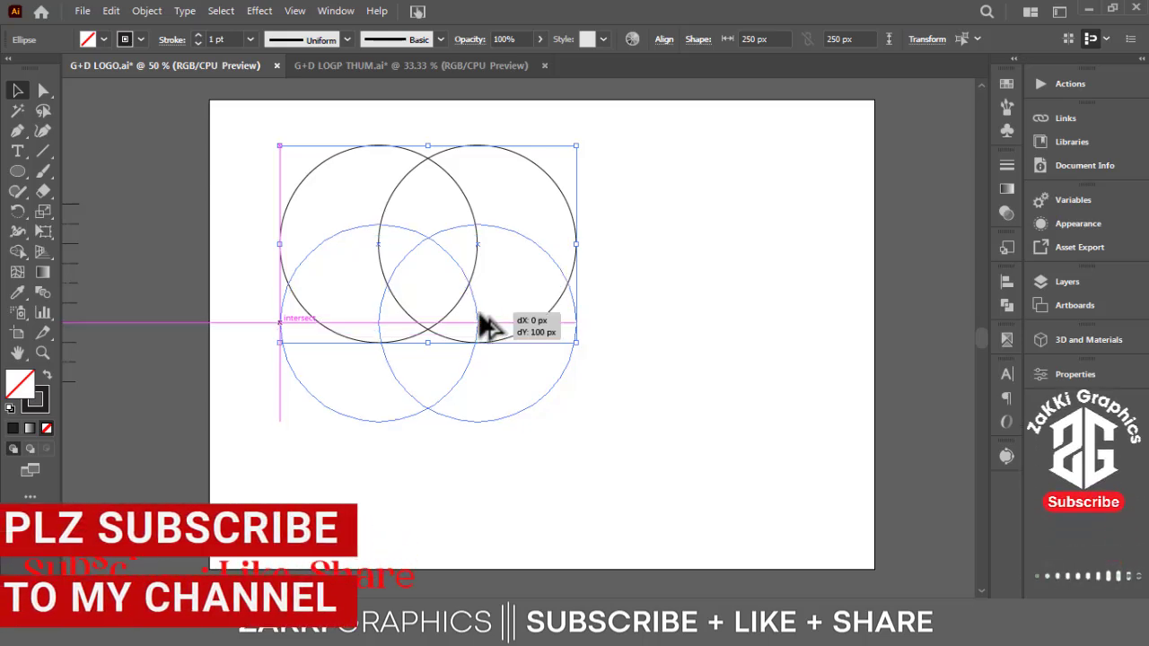
{"action": "left_click_drag", "start_coordinate": [481, 334], "coordinate": [478, 343]}
{"action": "left_click", "coordinate": [684, 254]}
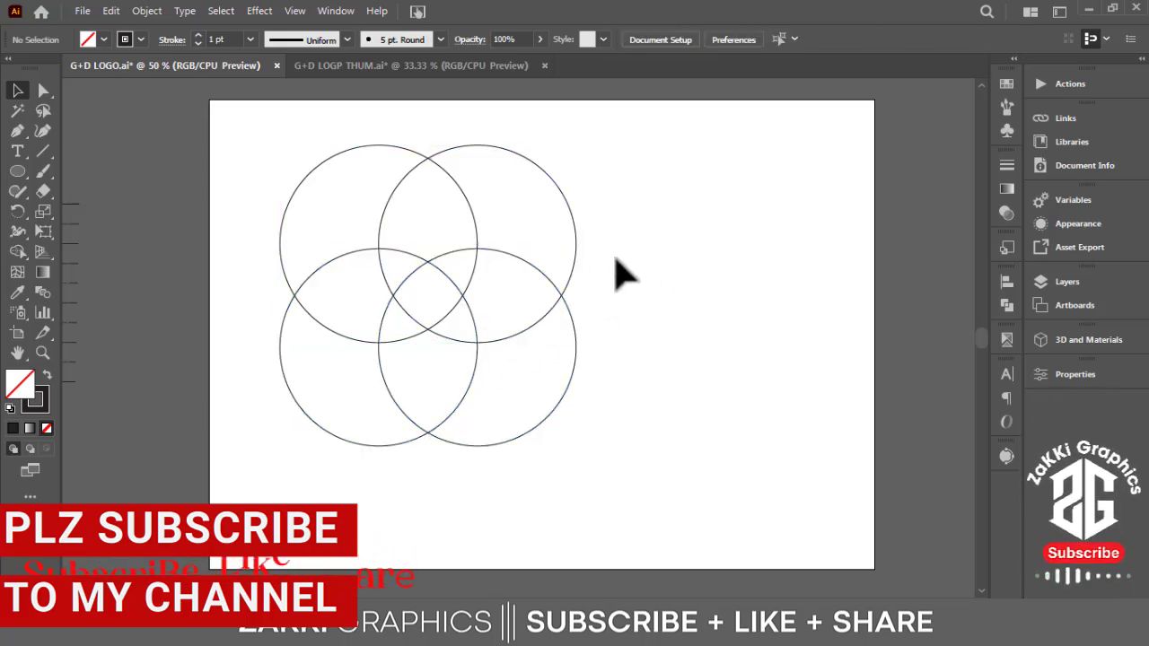
{"action": "left_click_drag", "start_coordinate": [733, 467], "coordinate": [736, 474]}
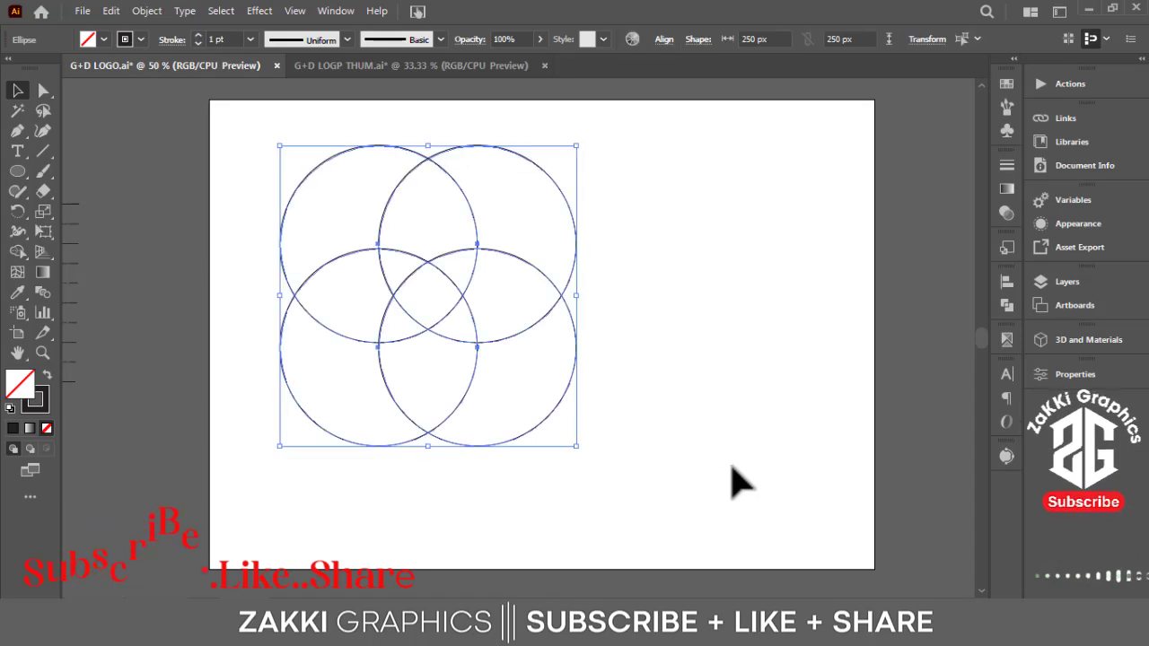
With black fill, merge the lower-middle overlap into a solid shield shape using Shape Builder
{"action": "left_click", "coordinate": [20, 252]}
{"action": "left_click", "coordinate": [95, 39]}
{"action": "left_click", "coordinate": [47, 67]}
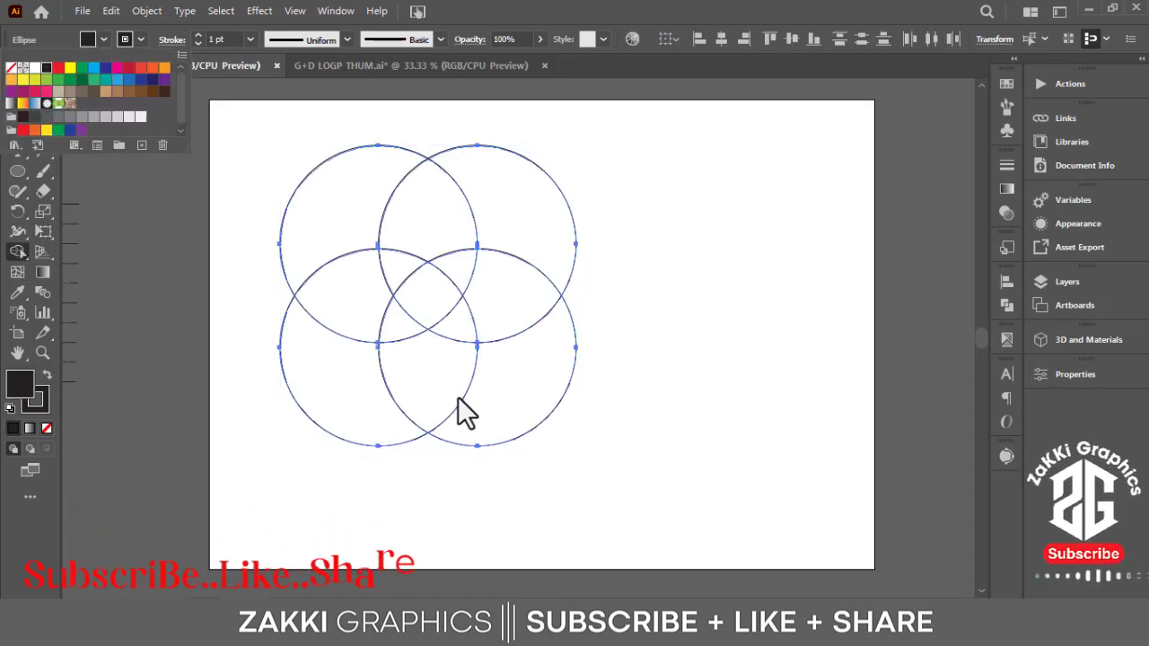
{"action": "left_click", "coordinate": [436, 377]}
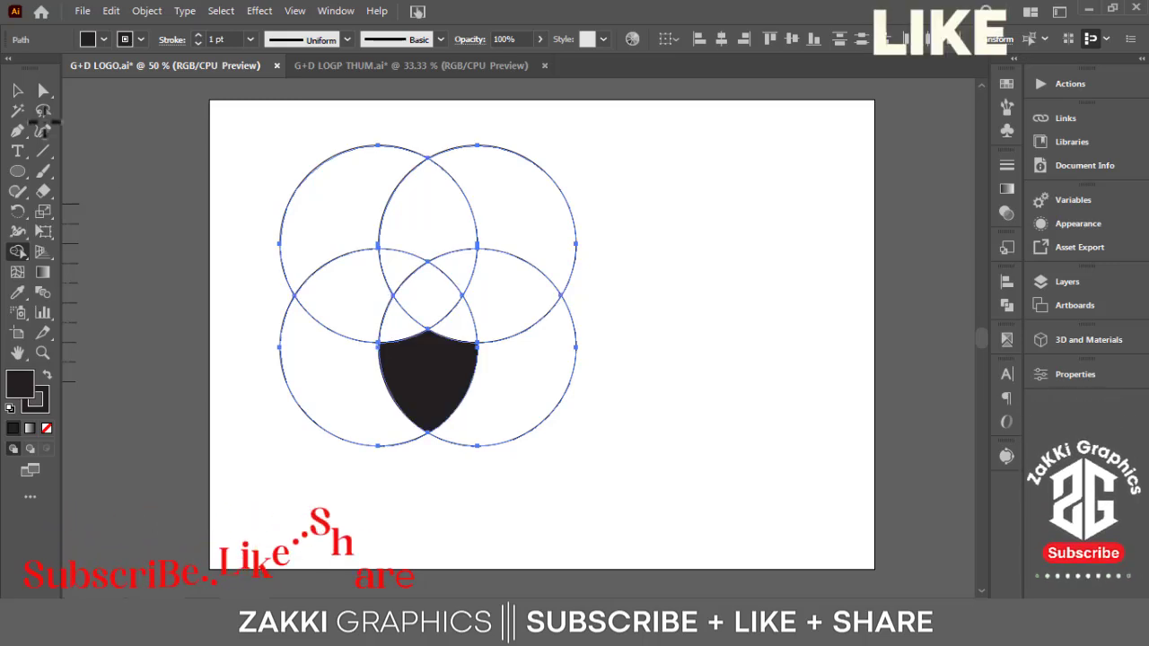
{"action": "left_click", "coordinate": [17, 90]}
{"action": "left_click", "coordinate": [229, 192]}
{"action": "right_click", "coordinate": [422, 391]}
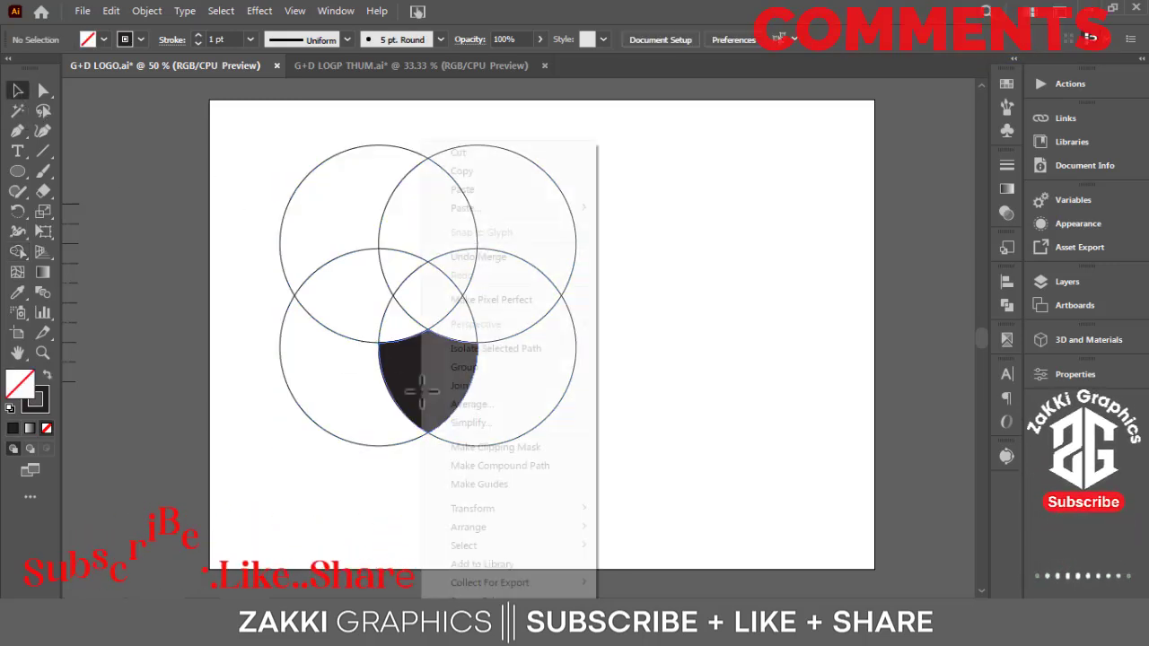
{"action": "key", "text": "Escape"}
Move the shield aside and delete the four construction circles
{"action": "left_click", "coordinate": [519, 401]}
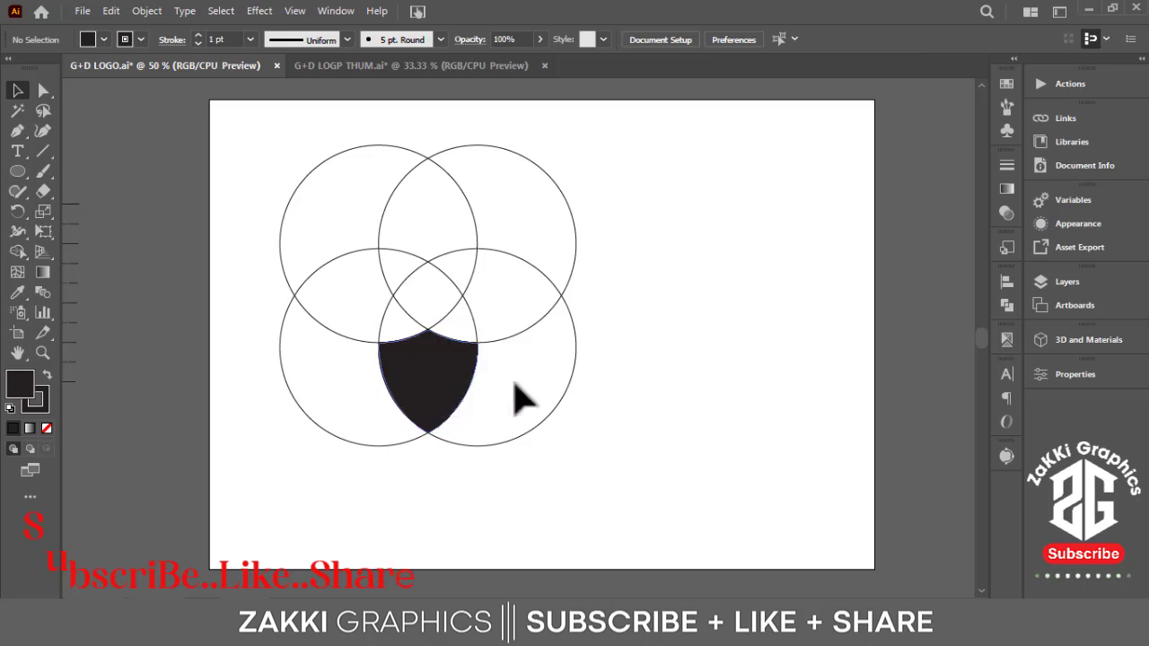
{"action": "left_click_drag", "start_coordinate": [439, 395], "coordinate": [754, 386]}
{"action": "left_click", "coordinate": [356, 467]}
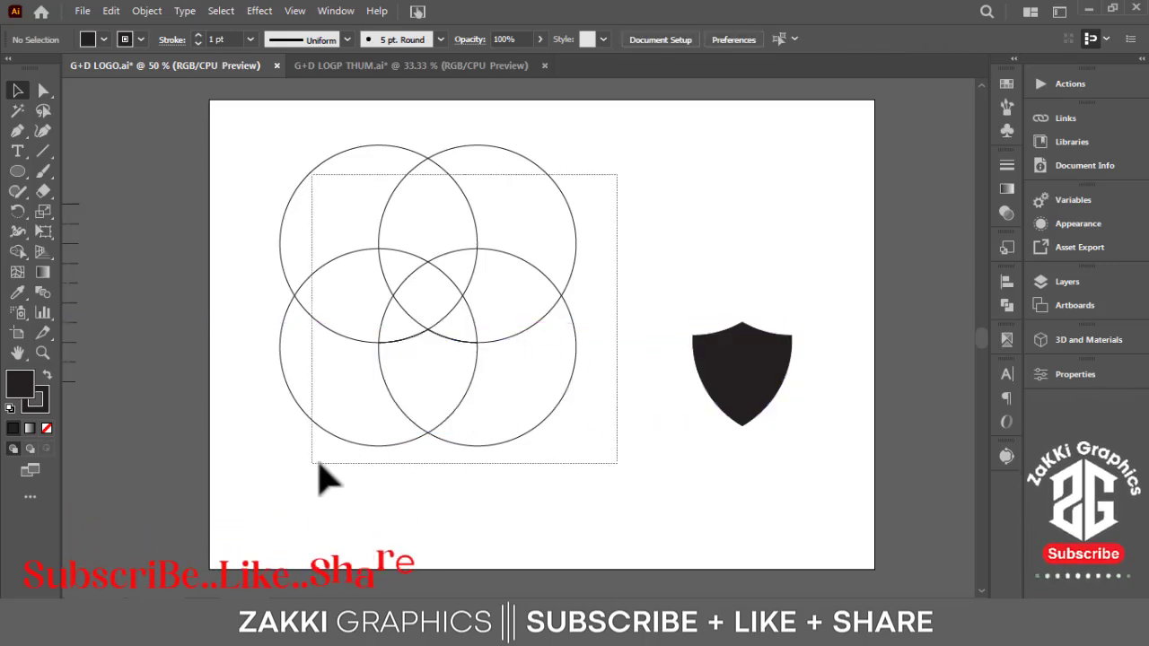
{"action": "left_click_drag", "start_coordinate": [319, 465], "coordinate": [346, 458]}
{"action": "key", "text": "Delete"}
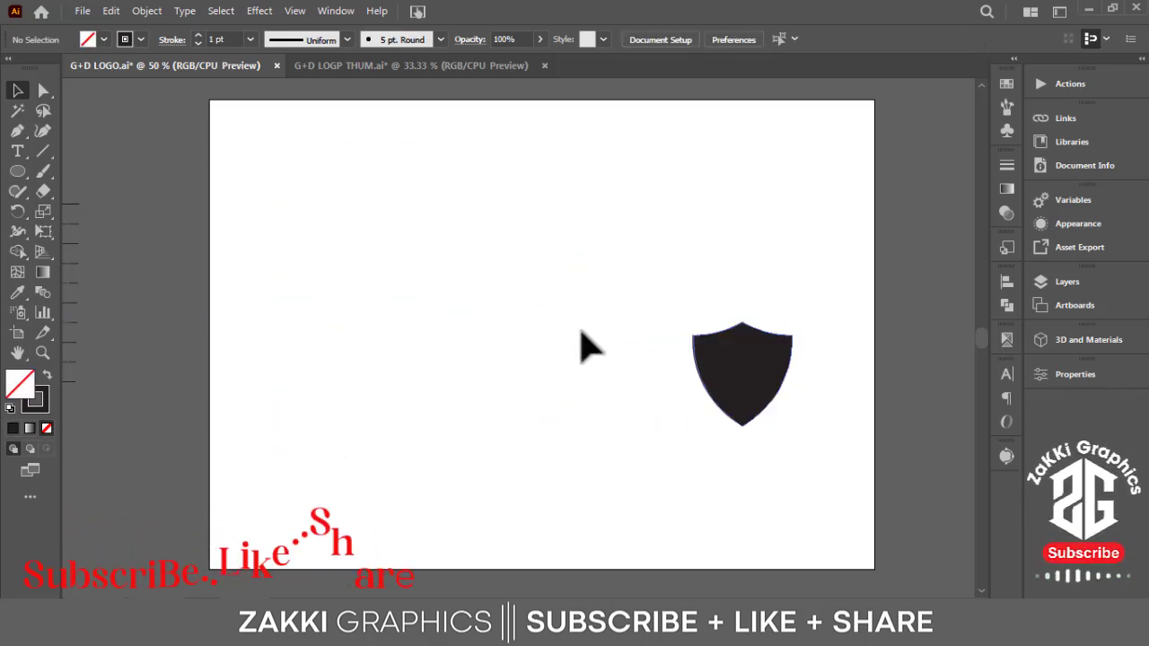
Bring the line grid from the pasteboard onto the artboard and fit the artboard in view
{"action": "left_click_drag", "start_coordinate": [342, 320], "coordinate": [533, 339]}
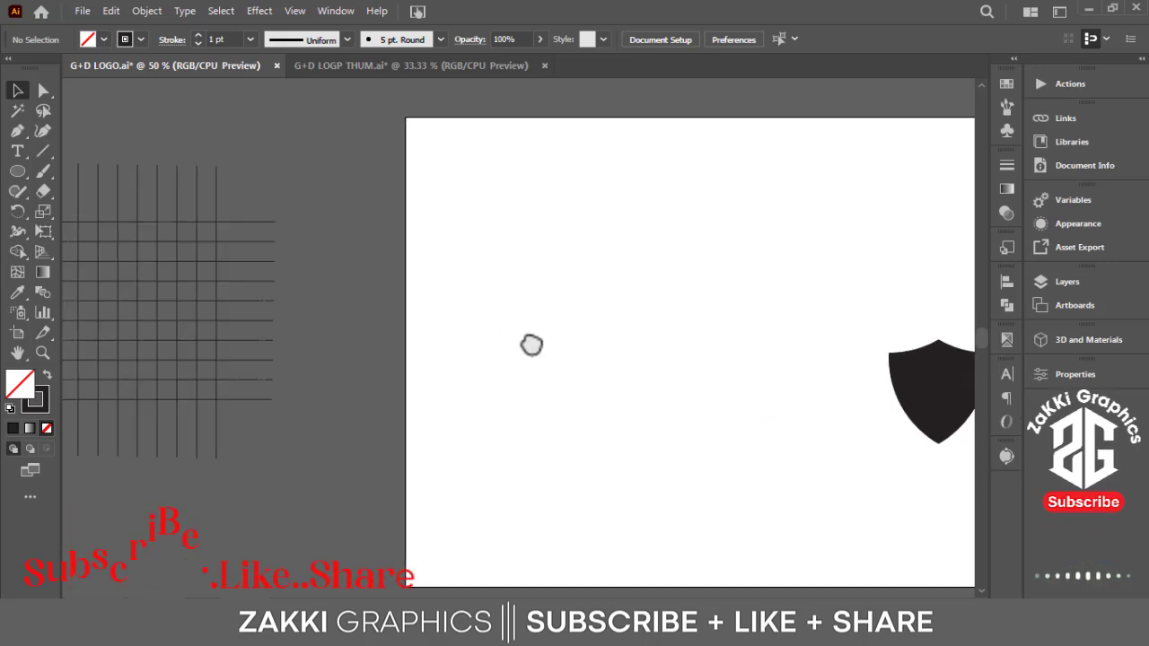
{"action": "left_click", "coordinate": [162, 307]}
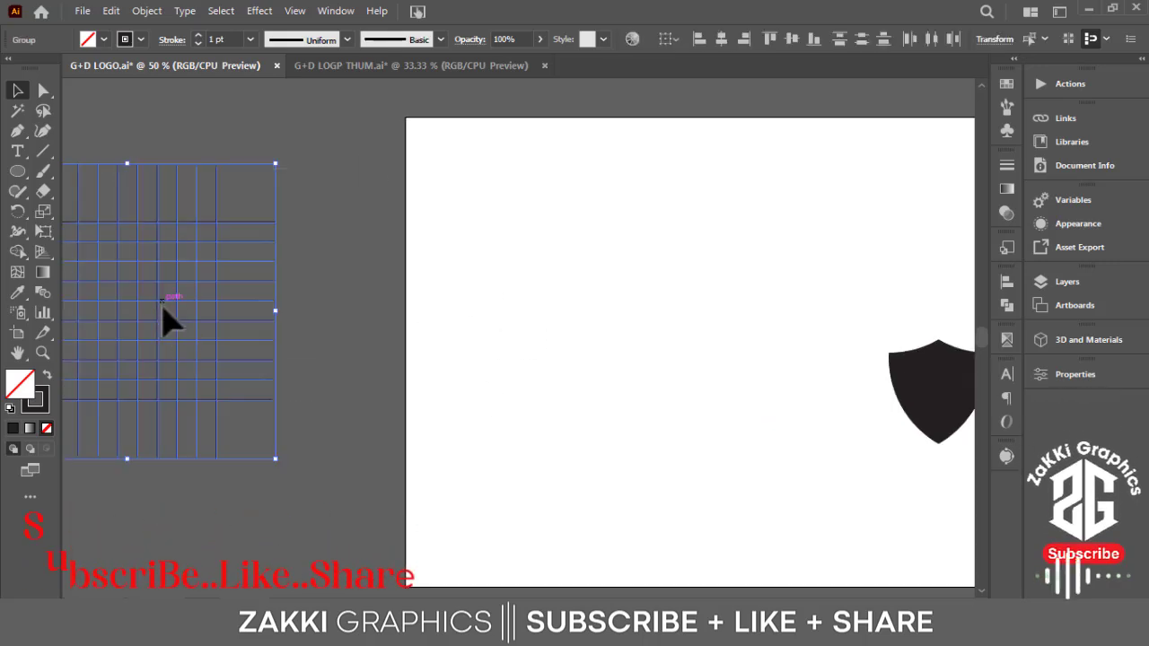
{"action": "left_click_drag", "start_coordinate": [164, 316], "coordinate": [630, 368]}
{"action": "key", "text": "ctrl+0"}
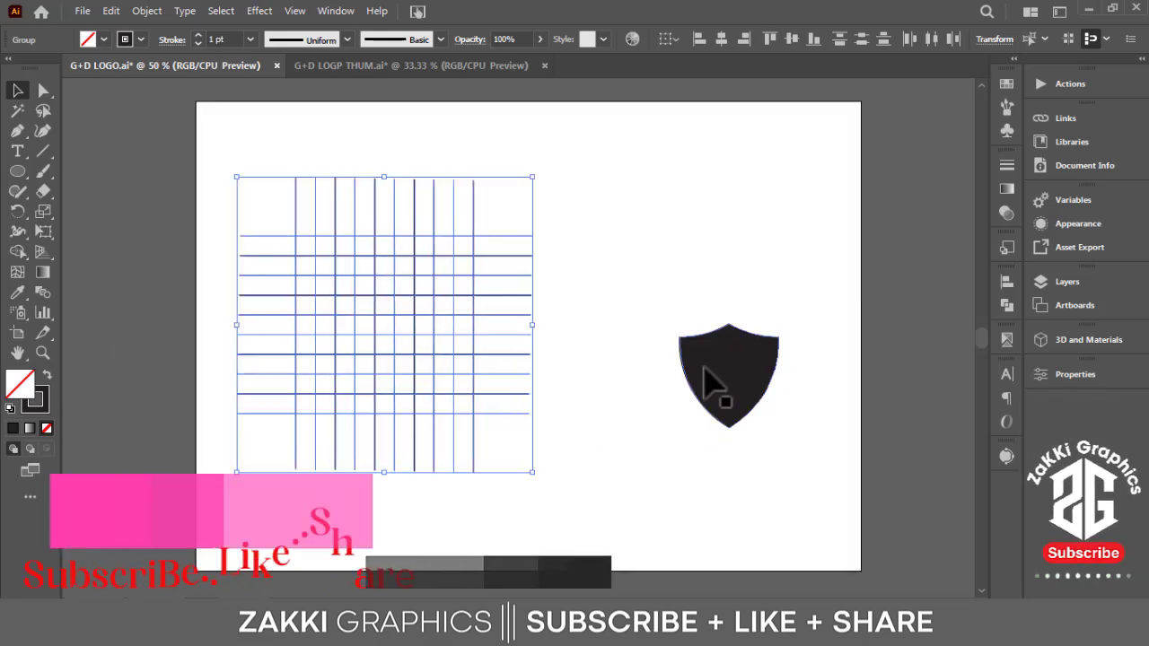
Move the shield to the top-right and place a duplicate grid on the right half
{"action": "left_click_drag", "start_coordinate": [709, 381], "coordinate": [851, 190]}
{"action": "left_click", "coordinate": [538, 220]}
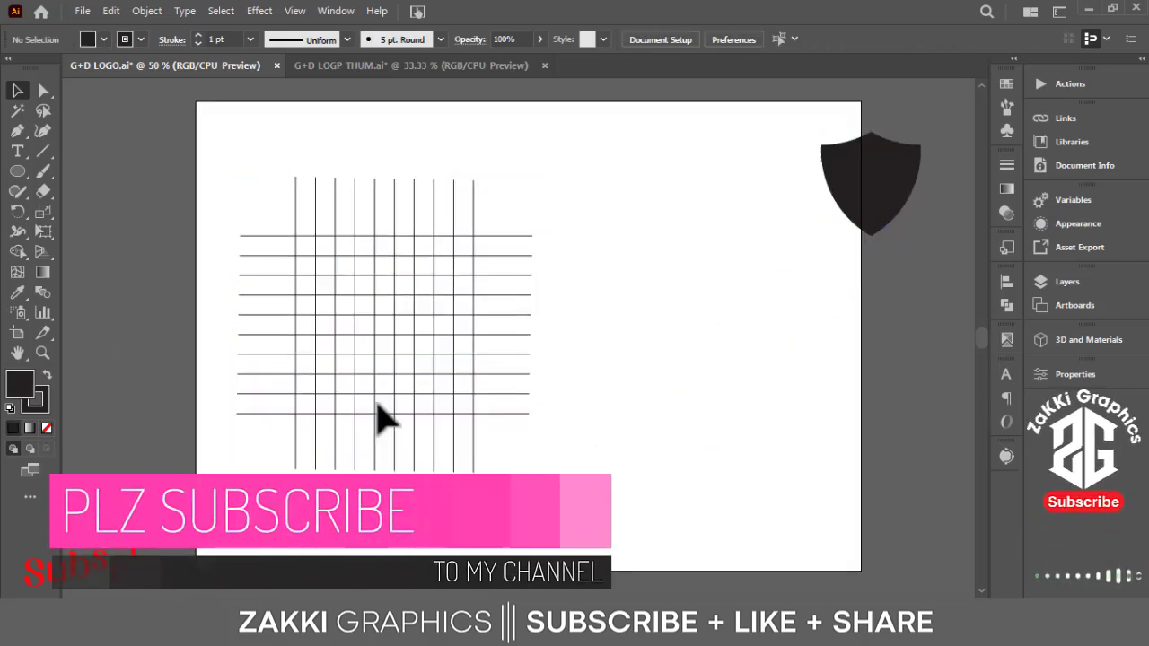
{"action": "left_click", "coordinate": [377, 415]}
{"action": "left_click_drag", "start_coordinate": [415, 309], "coordinate": [695, 310]}
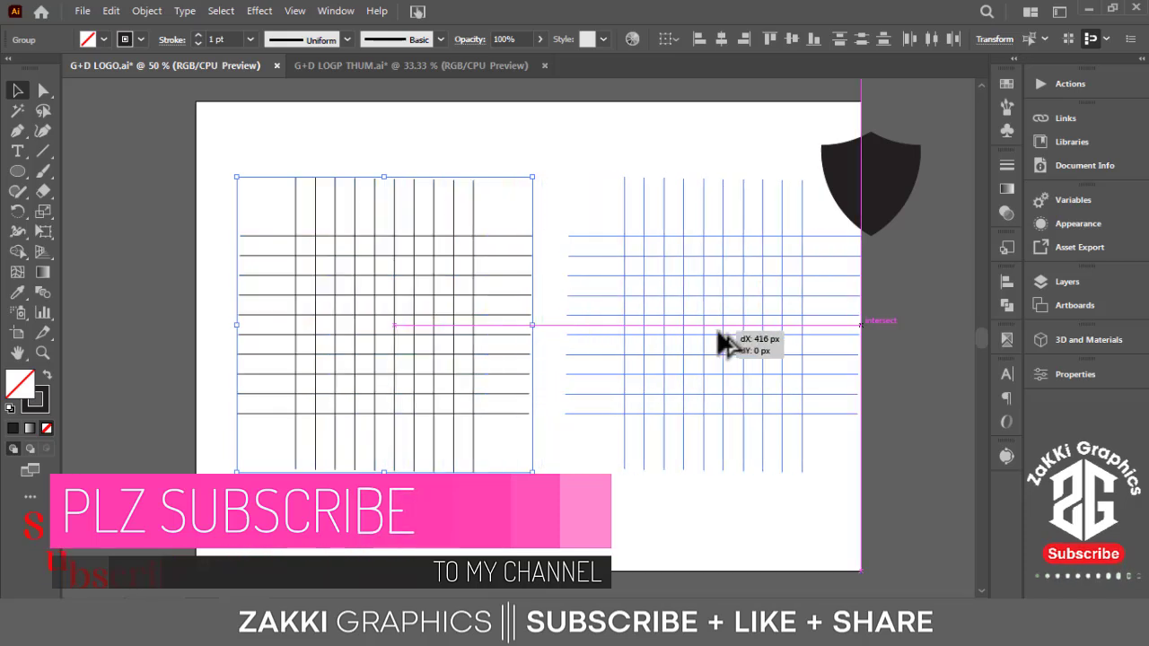
{"action": "left_click", "coordinate": [664, 161]}
Draw a circle spanning the left grid and make a smaller concentric copy
{"action": "key", "text": "ctrl+plus"}
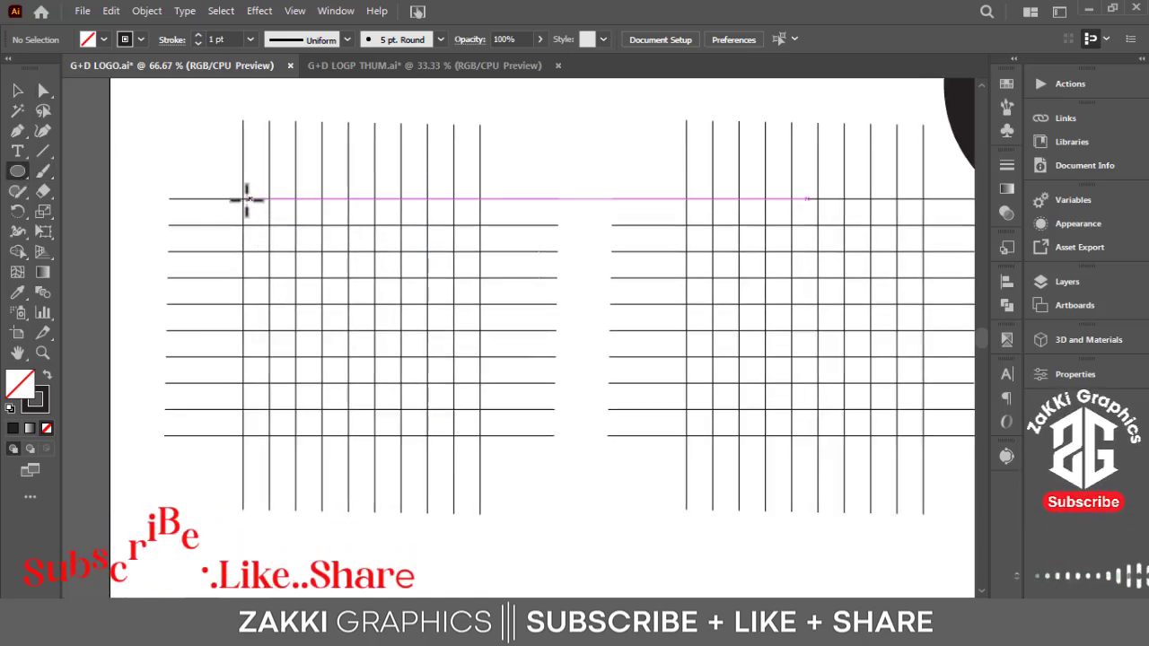
{"action": "left_click_drag", "start_coordinate": [243, 199], "coordinate": [400, 437]}
{"action": "left_click", "coordinate": [18, 90]}
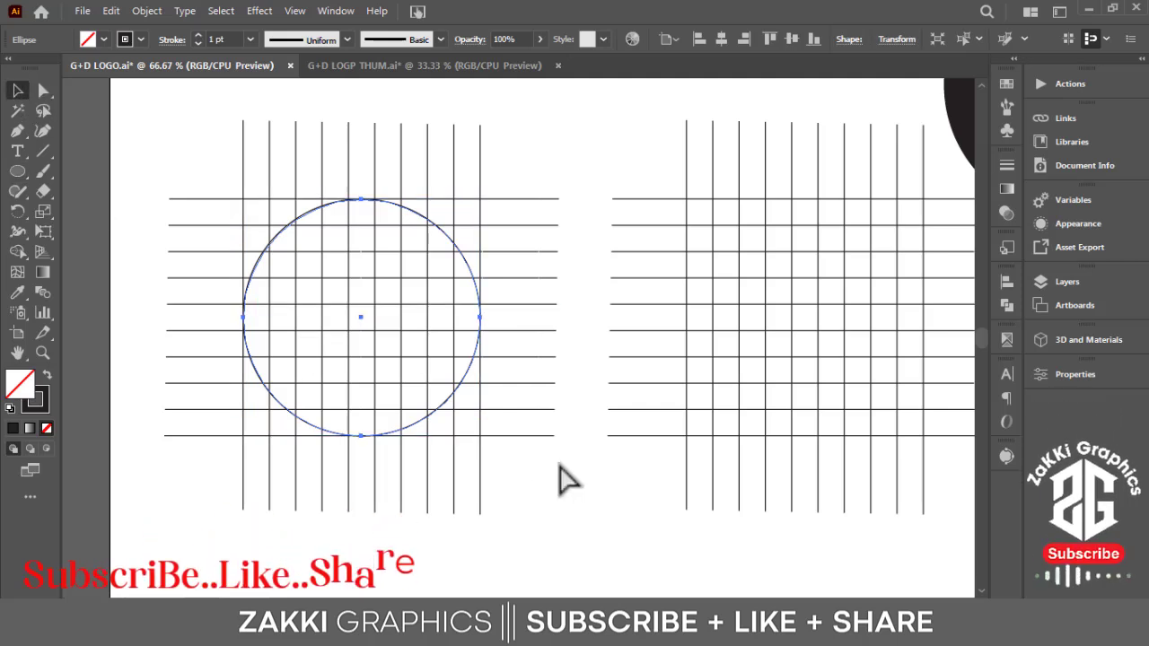
{"action": "left_click_drag", "start_coordinate": [480, 199], "coordinate": [428, 248]}
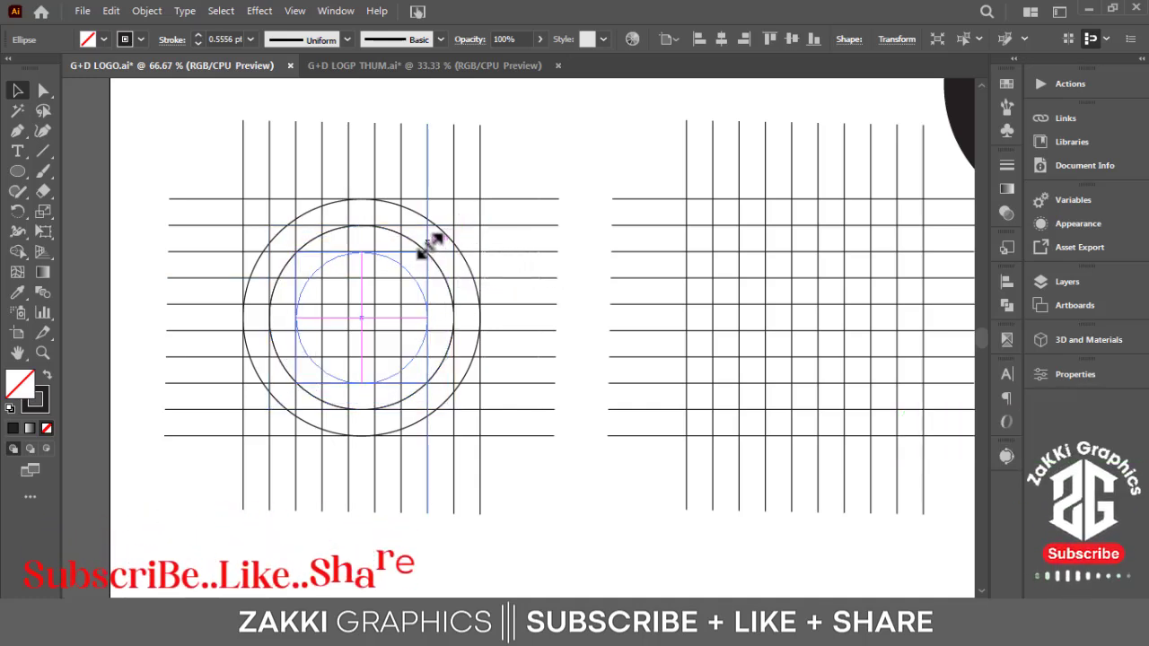
{"action": "left_click", "coordinate": [514, 213]}
{"action": "left_click_drag", "start_coordinate": [559, 126], "coordinate": [159, 488]}
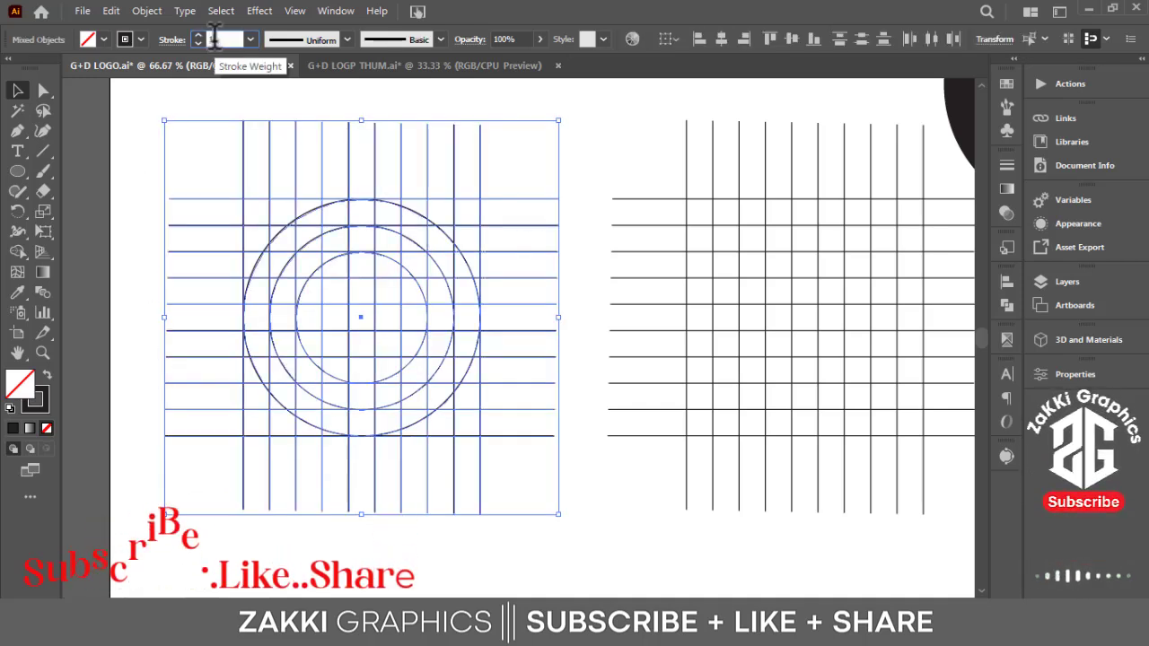
{"action": "left_click", "coordinate": [601, 350]}
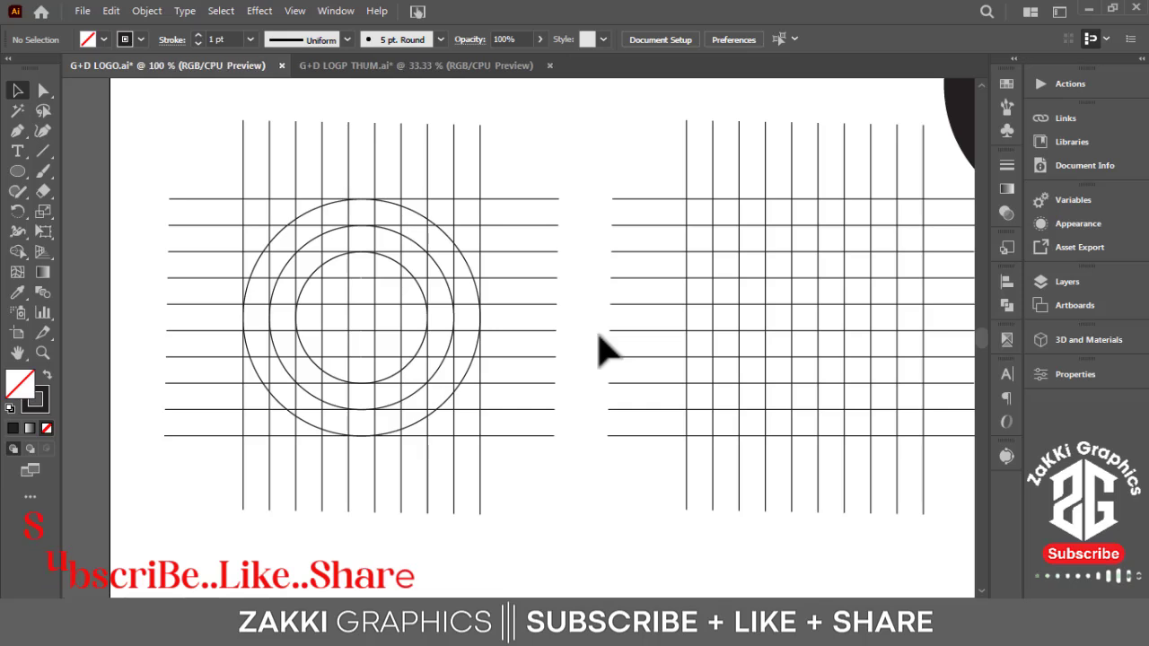
Add progressively smaller concentric circles down to a 25 px centre circle
{"action": "scroll", "coordinate": [601, 350], "scroll_direction": "up", "scroll_amount": 3}
{"action": "left_click_drag", "start_coordinate": [526, 390], "coordinate": [615, 367]}
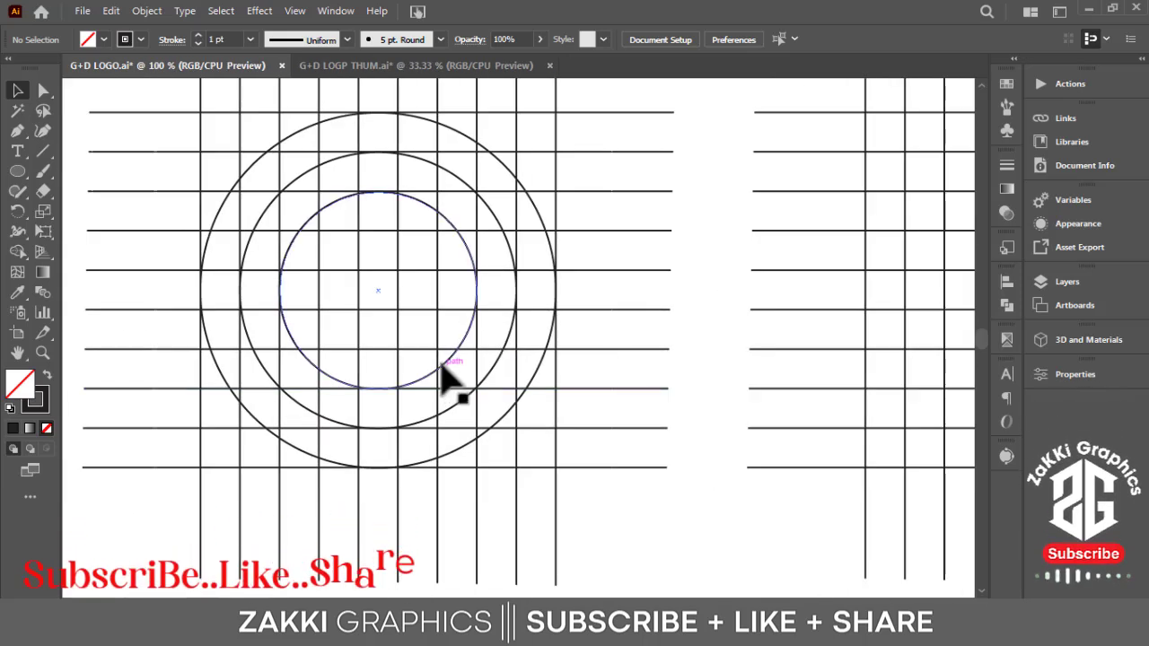
{"action": "left_click", "coordinate": [443, 364]}
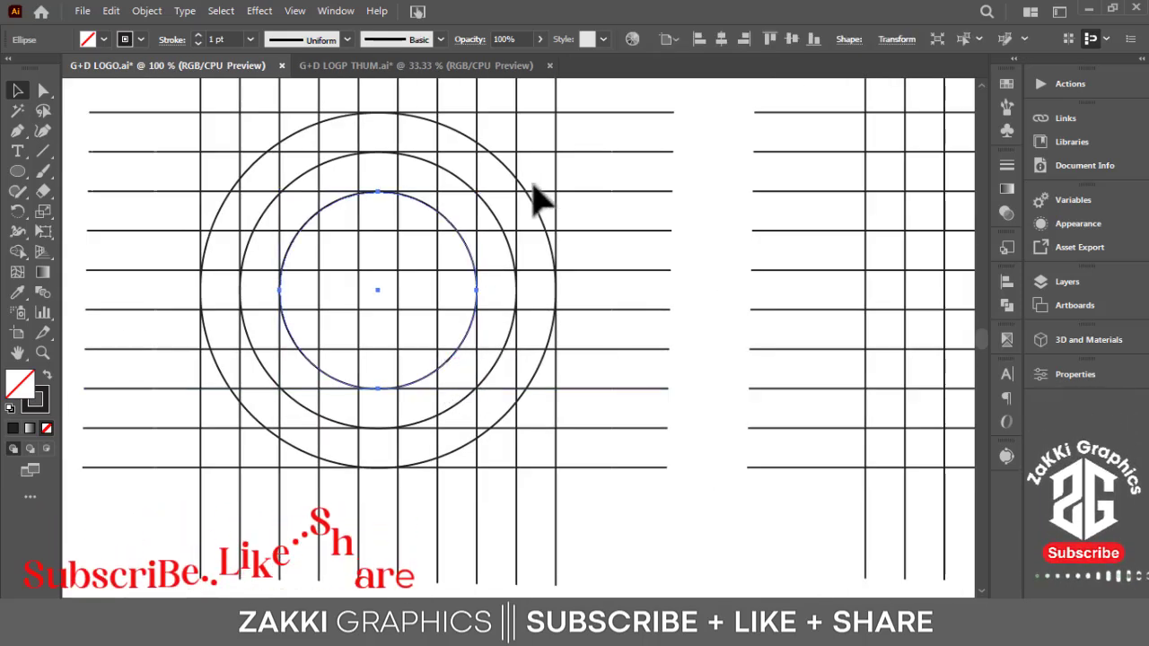
{"action": "left_click_drag", "start_coordinate": [475, 196], "coordinate": [441, 218]}
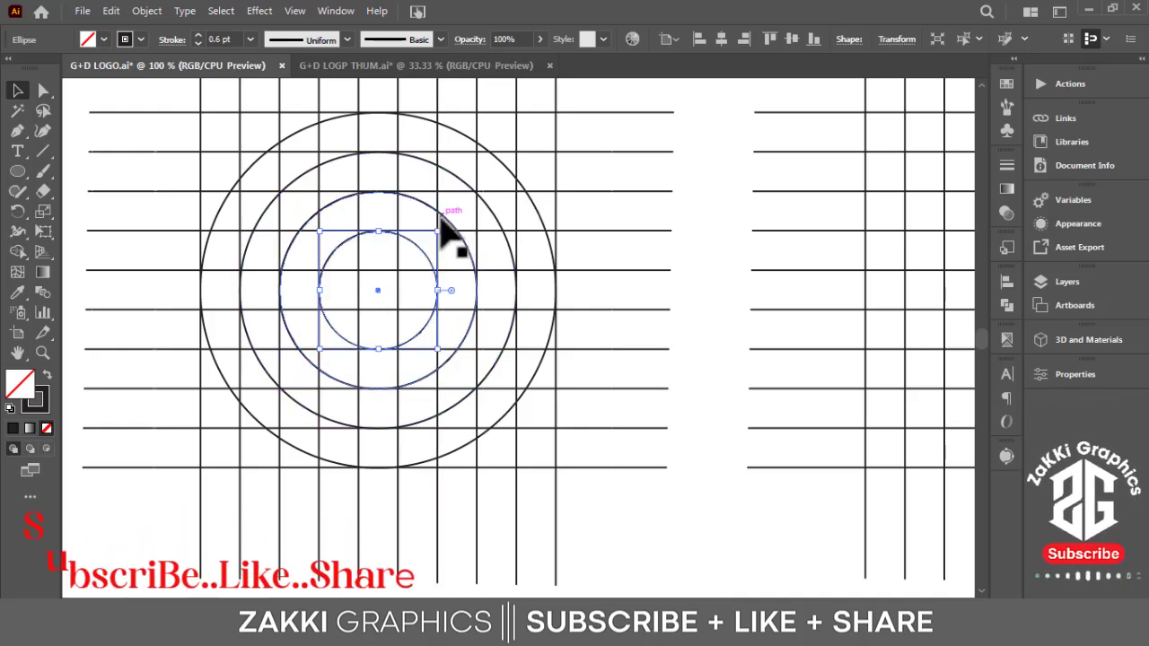
{"action": "left_click_drag", "start_coordinate": [438, 232], "coordinate": [417, 254]}
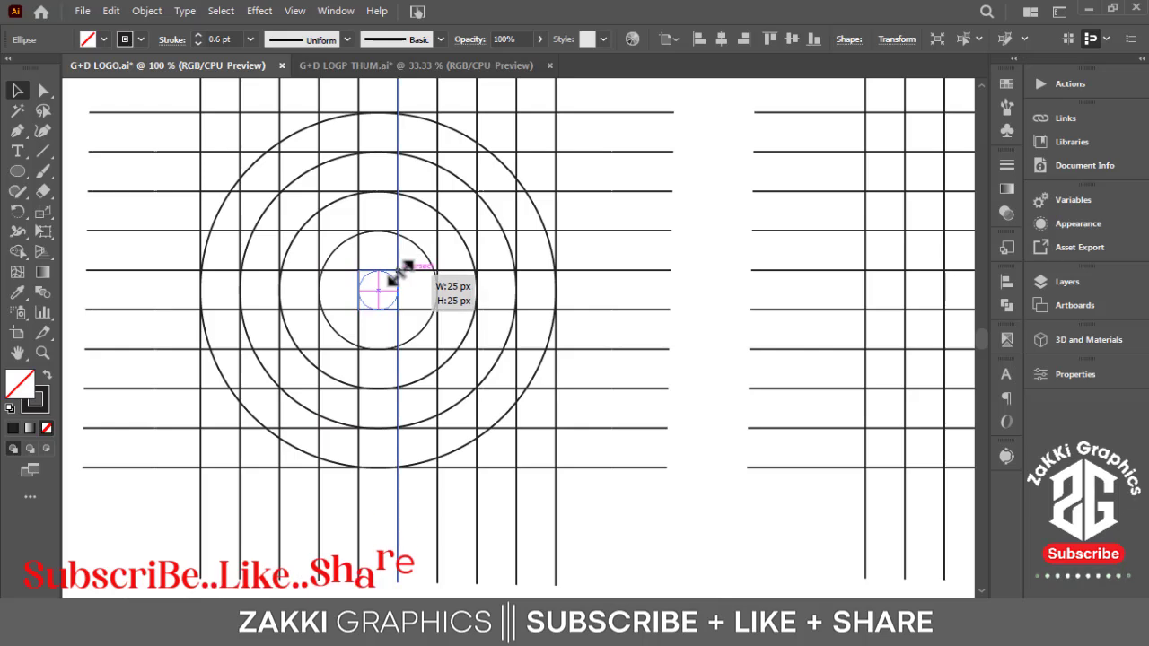
{"action": "left_click_drag", "start_coordinate": [395, 280], "coordinate": [396, 281]}
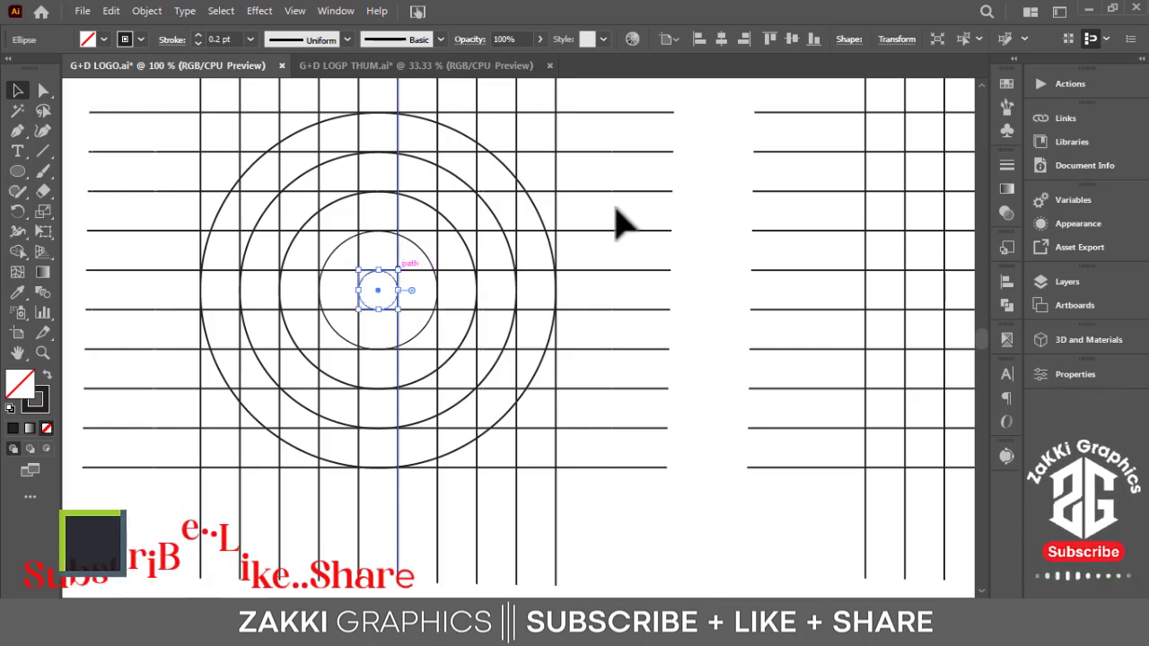
{"action": "left_click", "coordinate": [695, 175]}
{"action": "left_click_drag", "start_coordinate": [146, 500], "coordinate": [231, 157]}
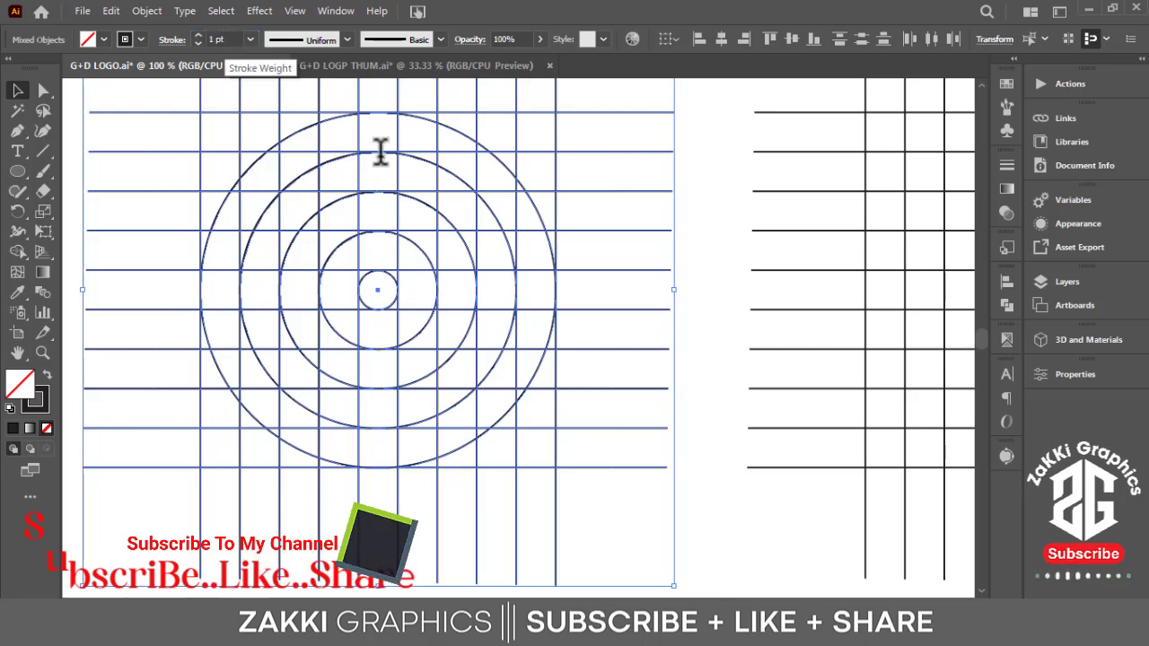
{"action": "left_click", "coordinate": [731, 385]}
Move the black shield onto the centre of the right grid
{"action": "key", "text": "ctrl+minus"}
{"action": "key", "text": "ctrl+minus"}
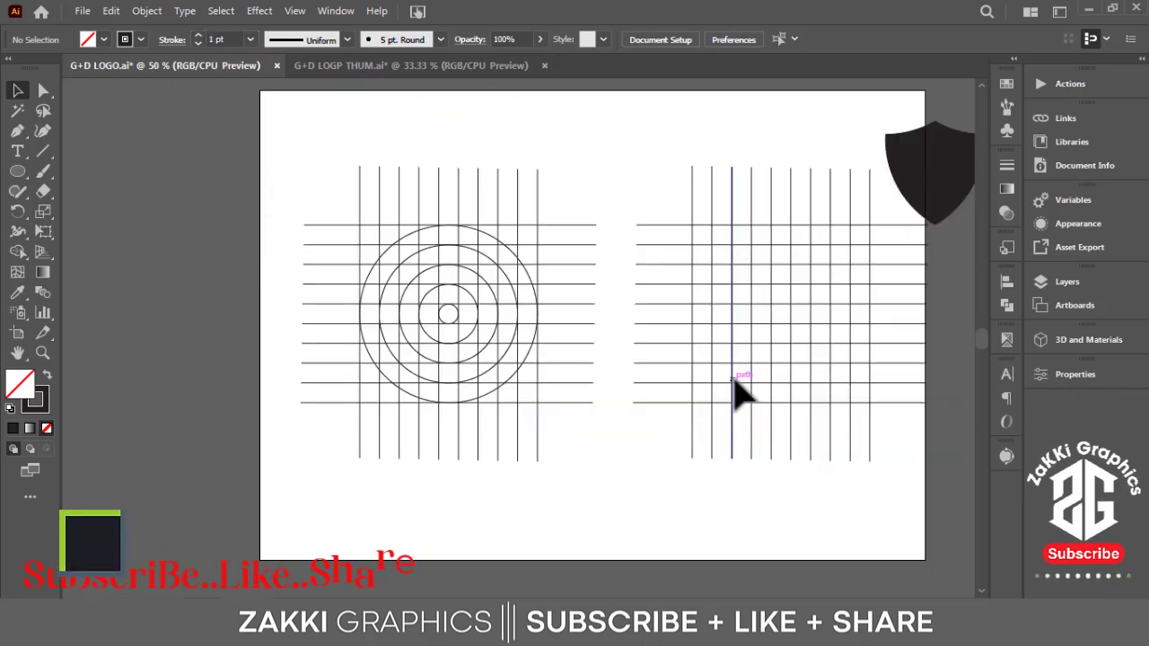
{"action": "left_click_drag", "start_coordinate": [807, 443], "coordinate": [645, 467]}
{"action": "key", "text": "ctrl+plus"}
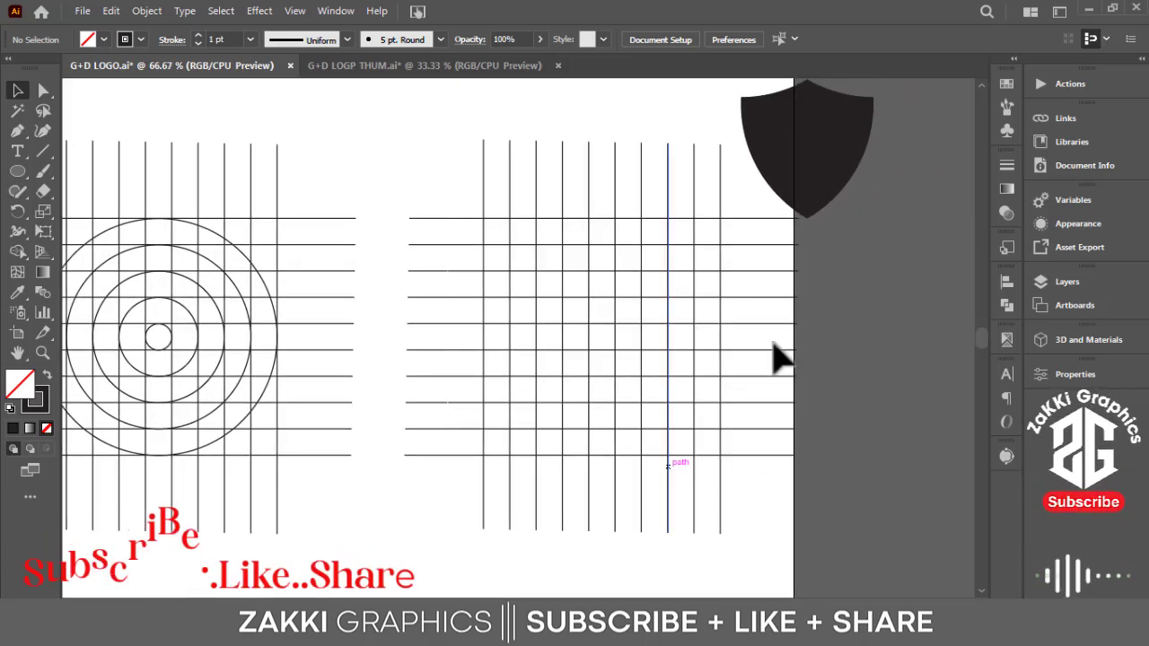
{"action": "left_click_drag", "start_coordinate": [813, 180], "coordinate": [852, 238]}
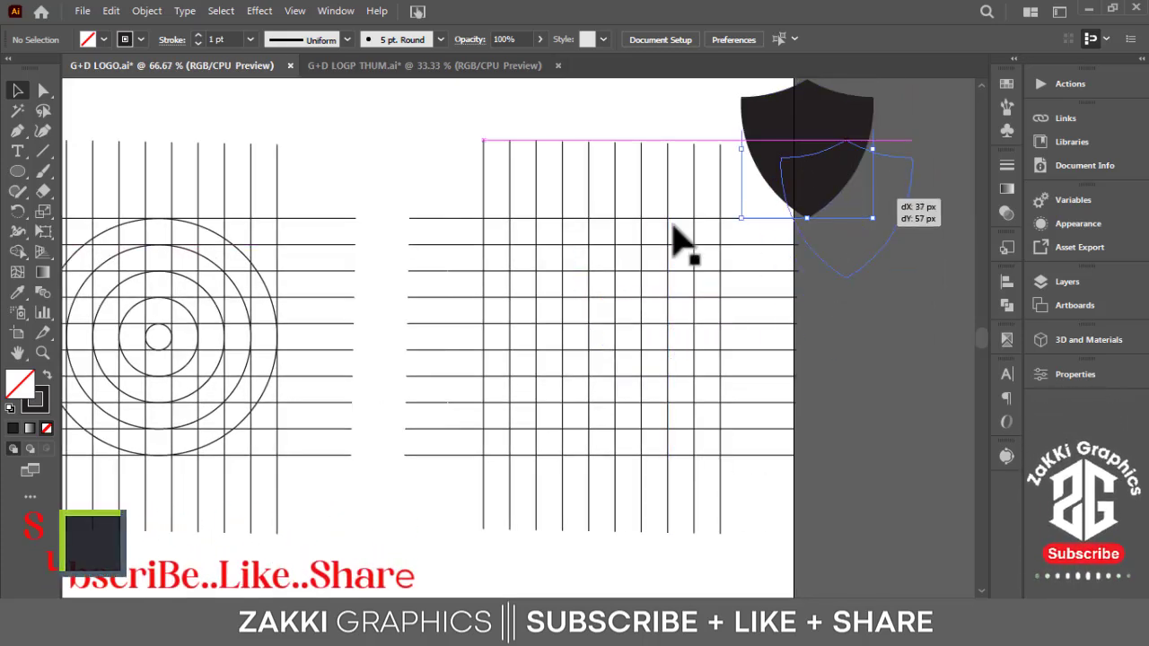
{"action": "left_click_drag", "start_coordinate": [413, 188], "coordinate": [754, 530]}
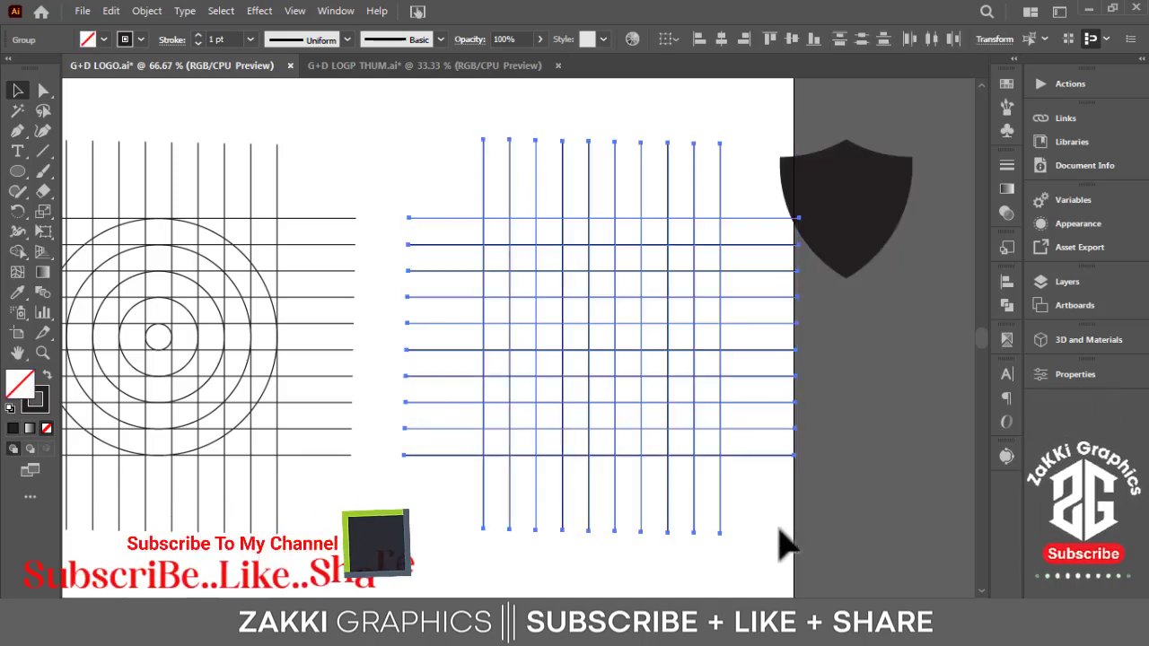
{"action": "left_click", "coordinate": [897, 352]}
{"action": "left_click_drag", "start_coordinate": [866, 226], "coordinate": [637, 375]}
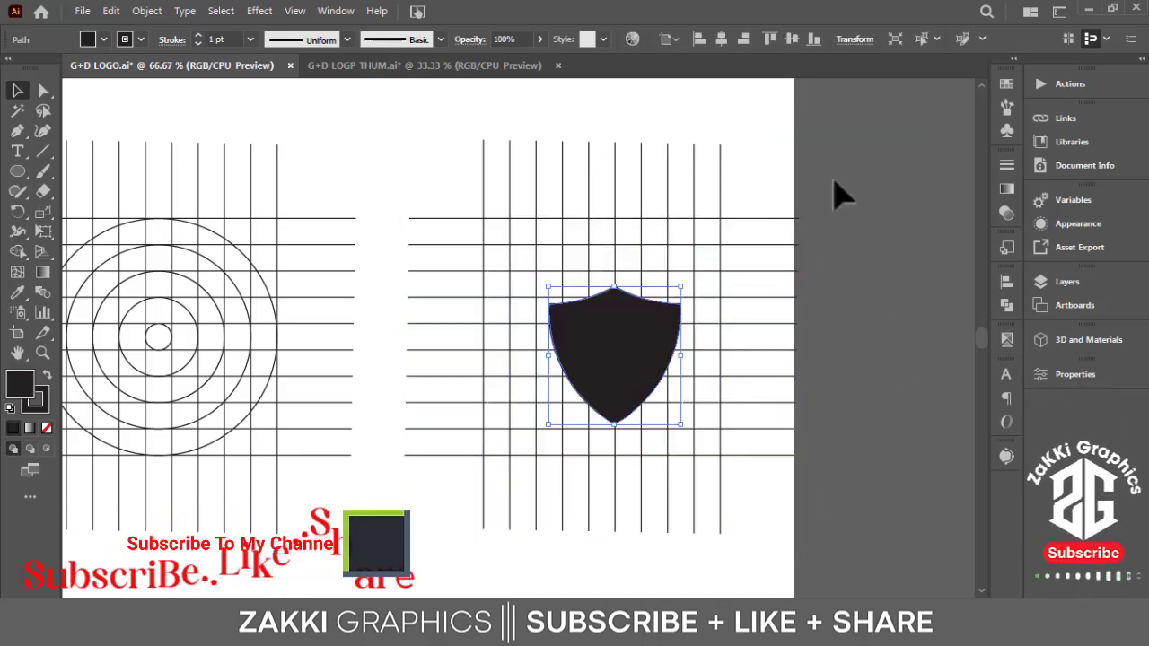
Align the shield's vertical centre with the grid and use Arrange > Bring to Front
{"action": "left_click_drag", "start_coordinate": [557, 375], "coordinate": [615, 309]}
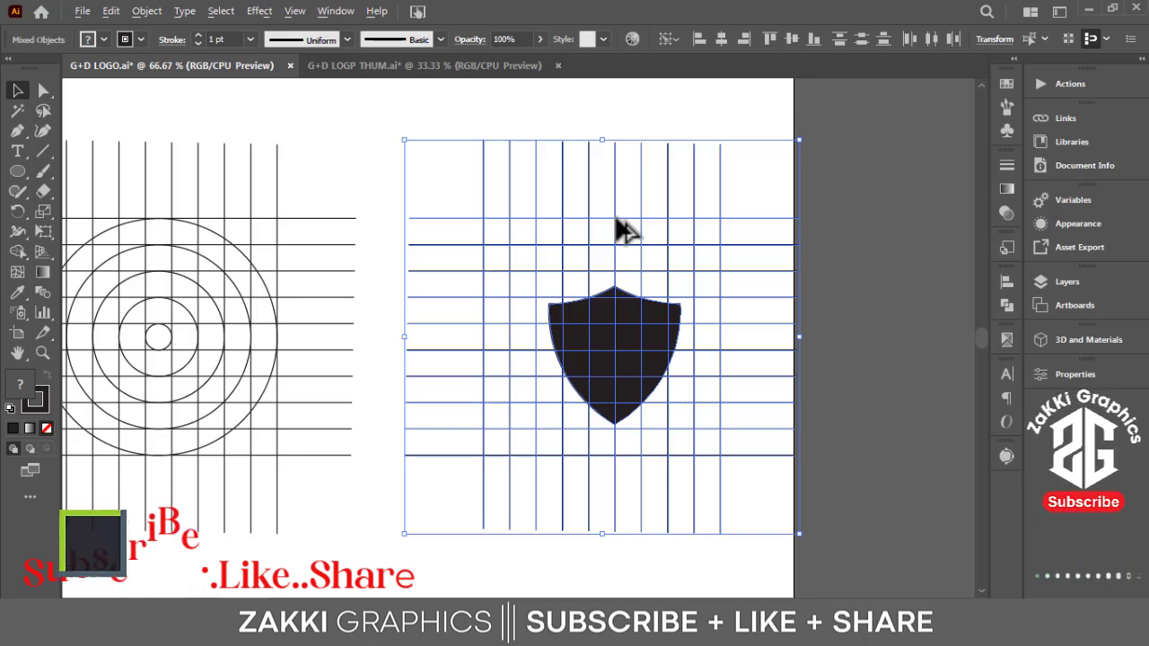
{"action": "left_click", "coordinate": [790, 39]}
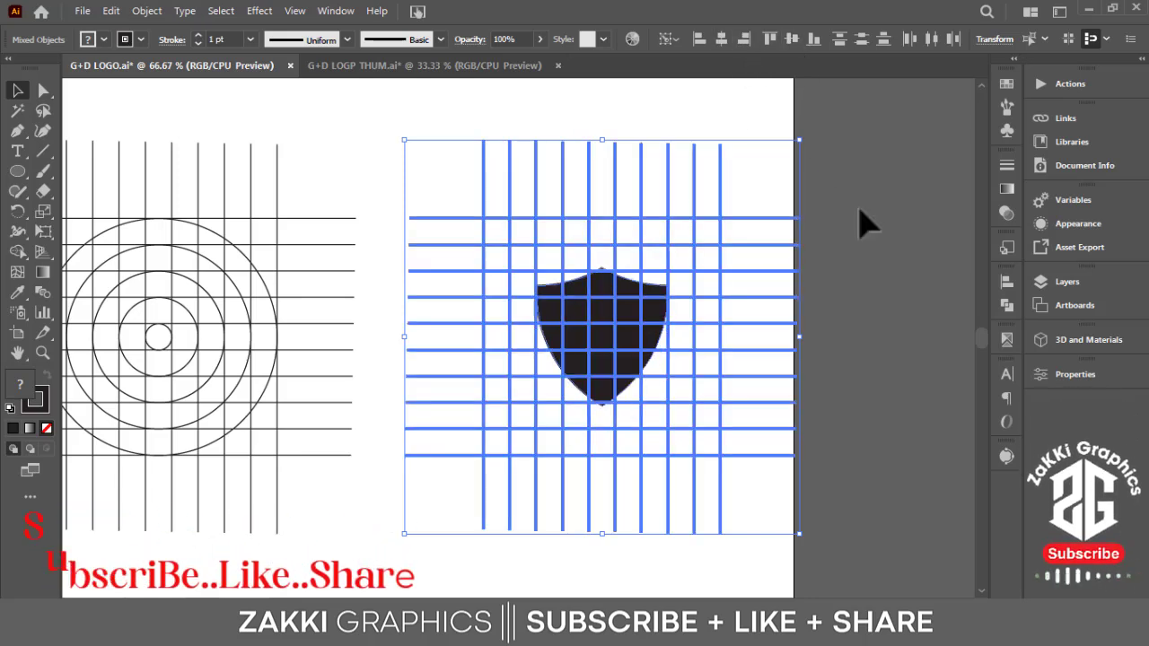
{"action": "left_click", "coordinate": [857, 278]}
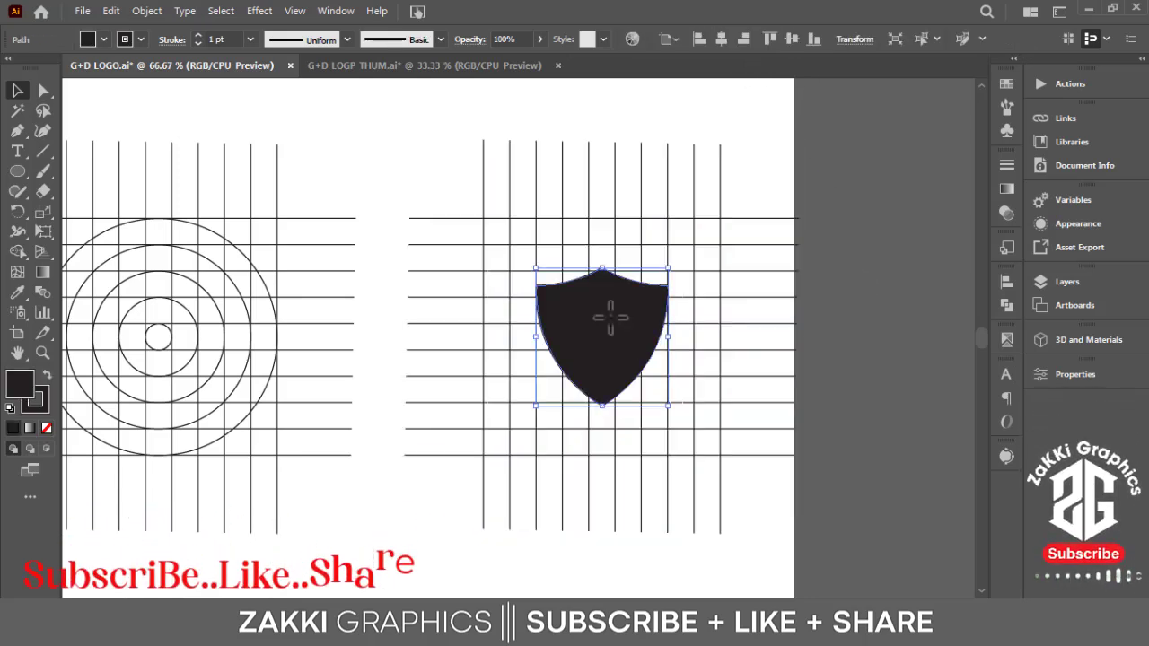
{"action": "right_click", "coordinate": [602, 319]}
{"action": "mouse_move", "coordinate": [650, 527]}
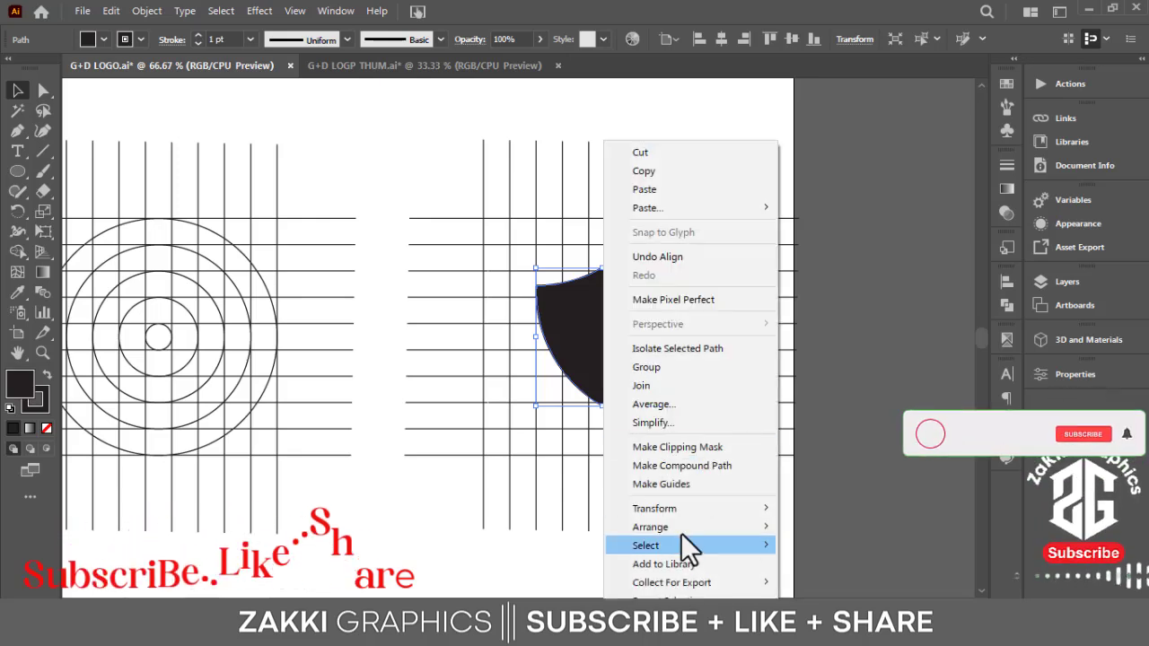
{"action": "left_click", "coordinate": [817, 526]}
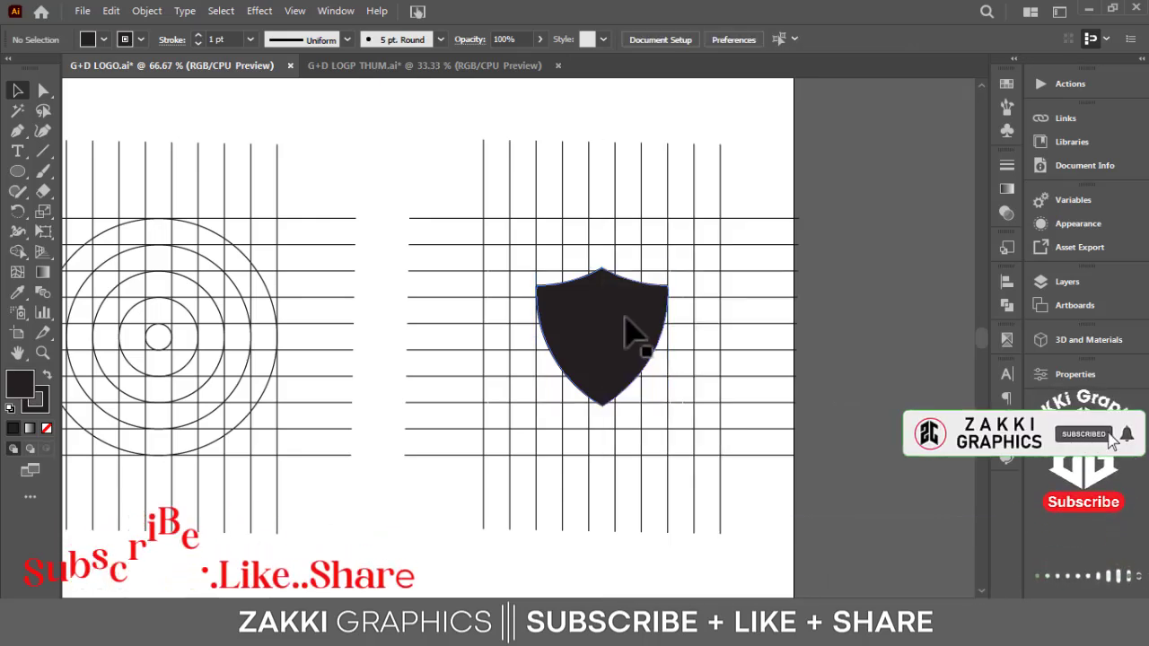
Set the shield's fill to None so only its outline remains
{"action": "left_click", "coordinate": [104, 40]}
{"action": "left_click", "coordinate": [11, 67]}
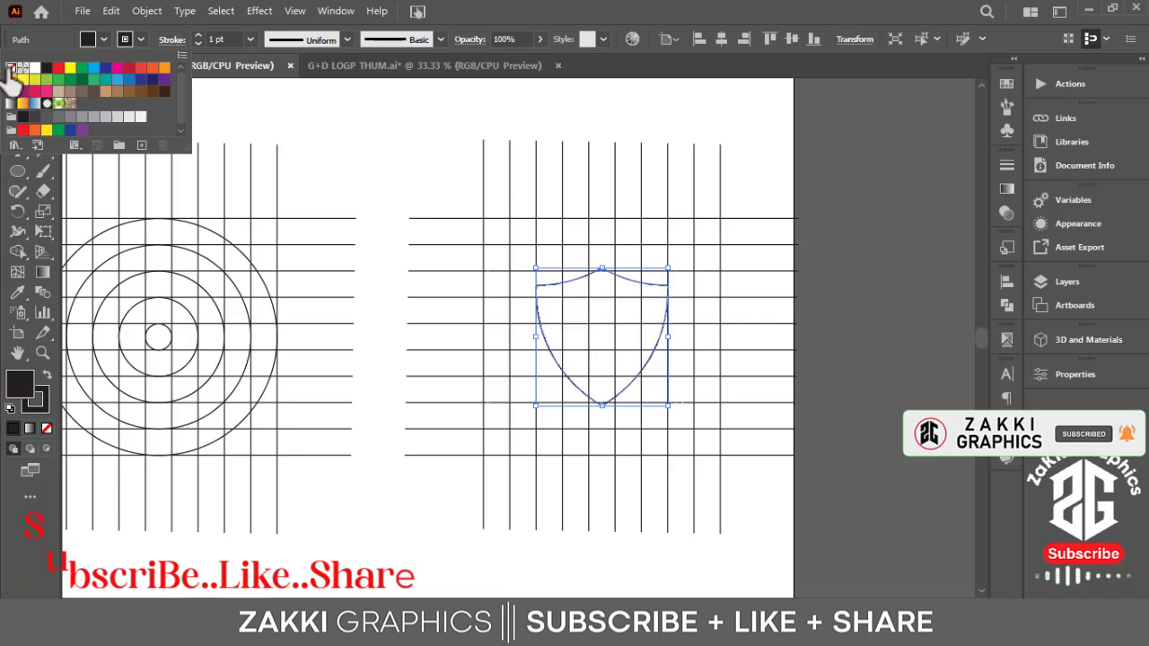
{"action": "left_click", "coordinate": [794, 290]}
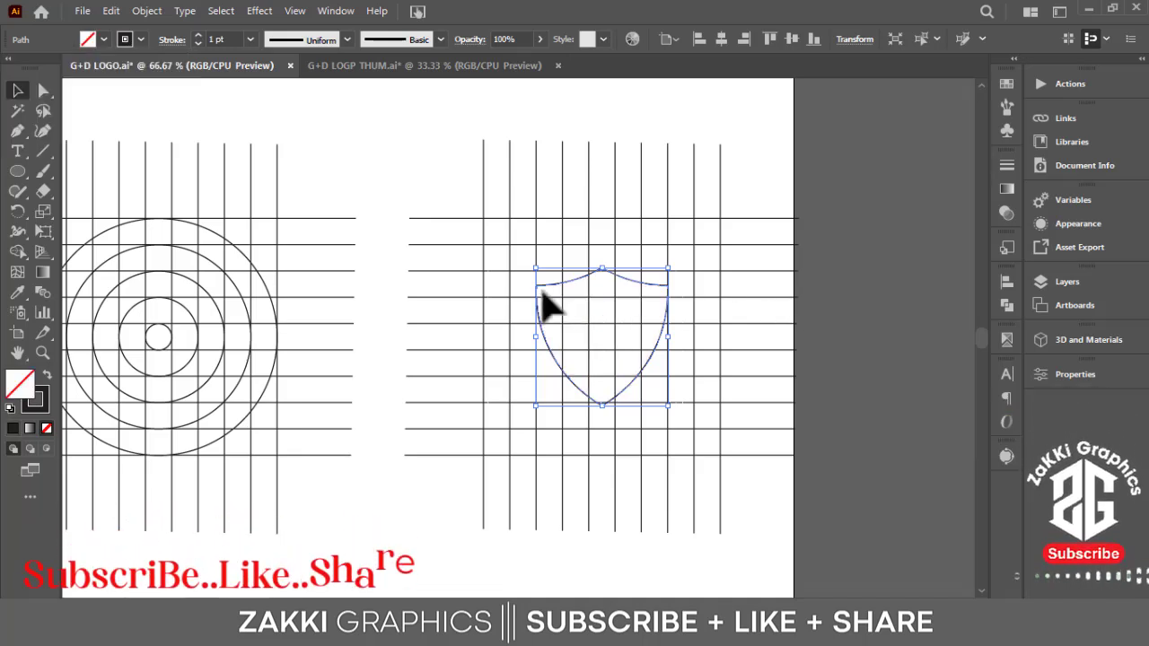
Scale the shield outline up to span most of the right grid
{"action": "left_click_drag", "start_coordinate": [668, 268], "coordinate": [720, 213]}
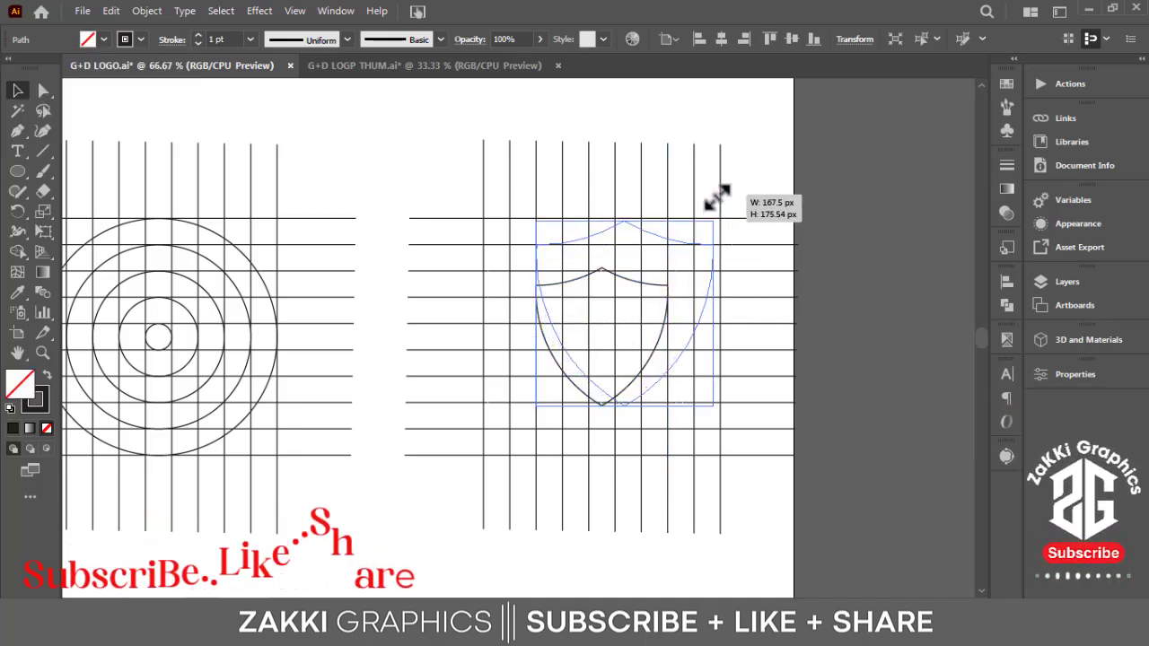
{"action": "key", "text": "ctrl+z"}
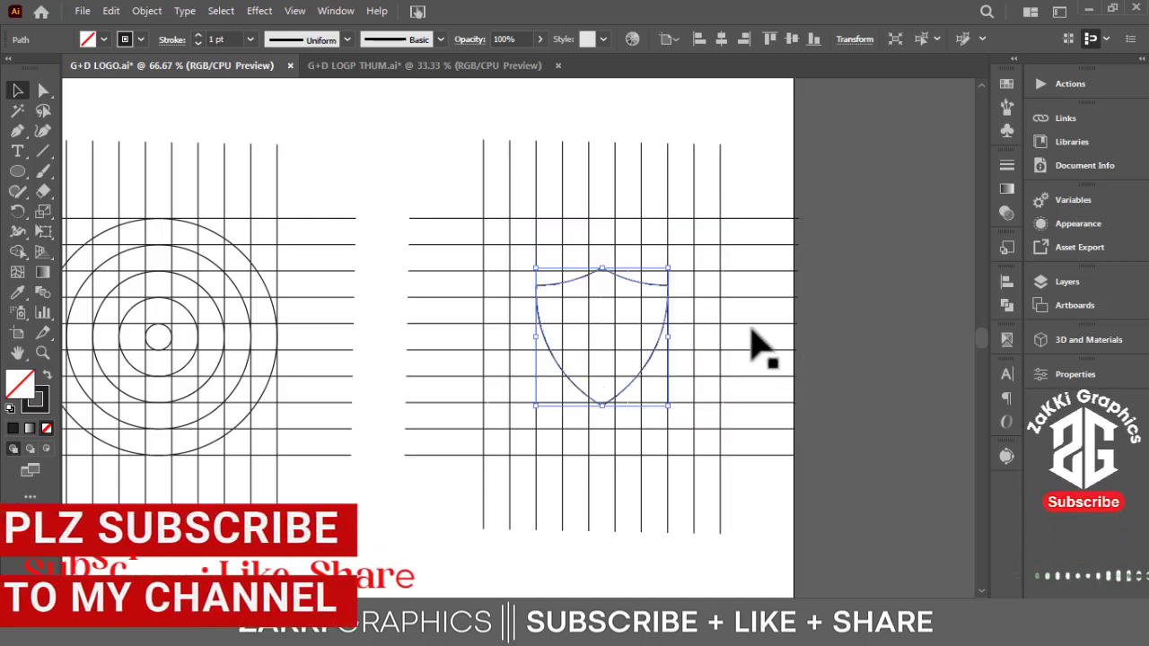
{"action": "left_click_drag", "start_coordinate": [673, 265], "coordinate": [722, 197]}
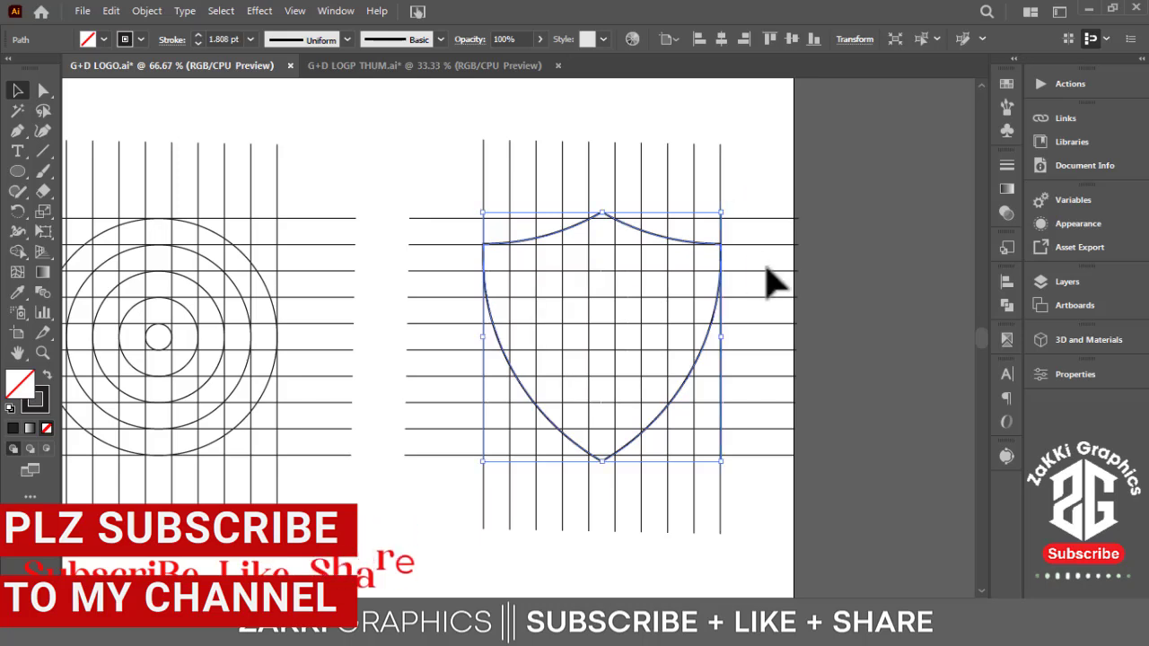
{"action": "left_click", "coordinate": [740, 292]}
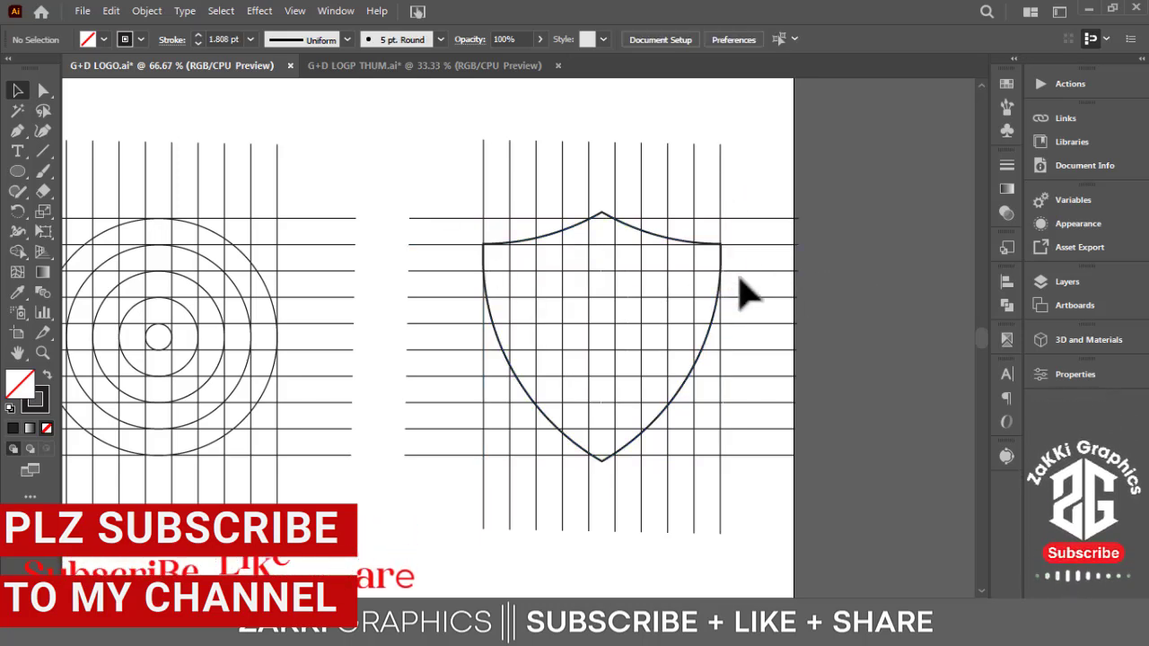
{"action": "left_click", "coordinate": [603, 215]}
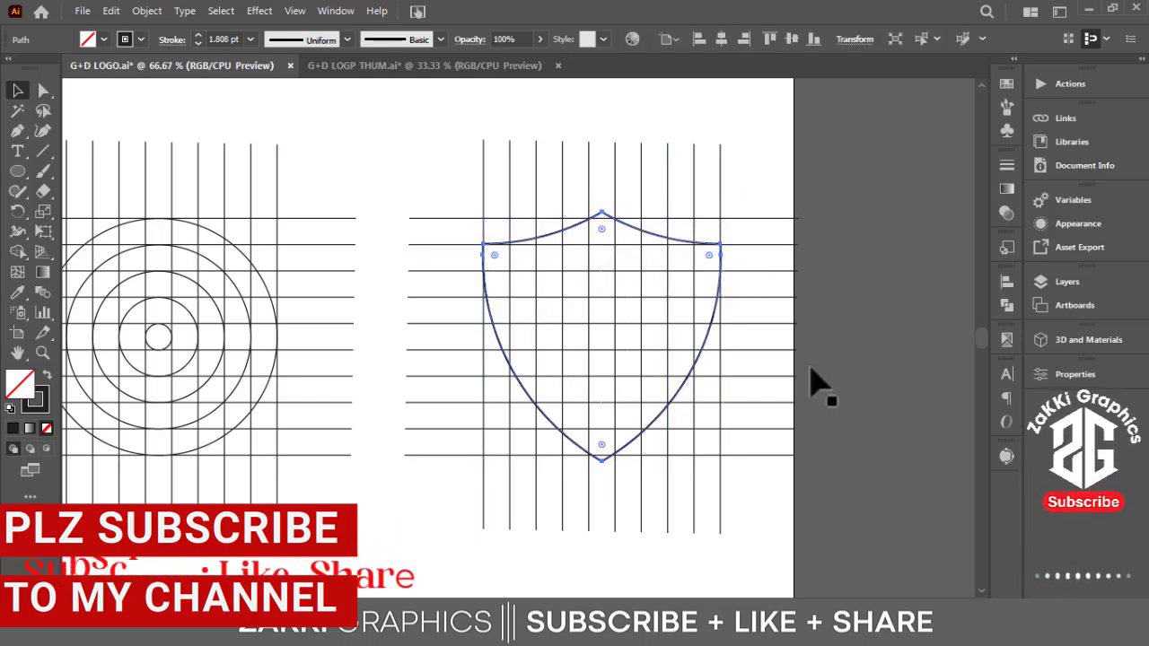
Nest two smaller shield copies inside and set every stroke to 1 pt
{"action": "left_click_drag", "start_coordinate": [724, 217], "coordinate": [699, 243]}
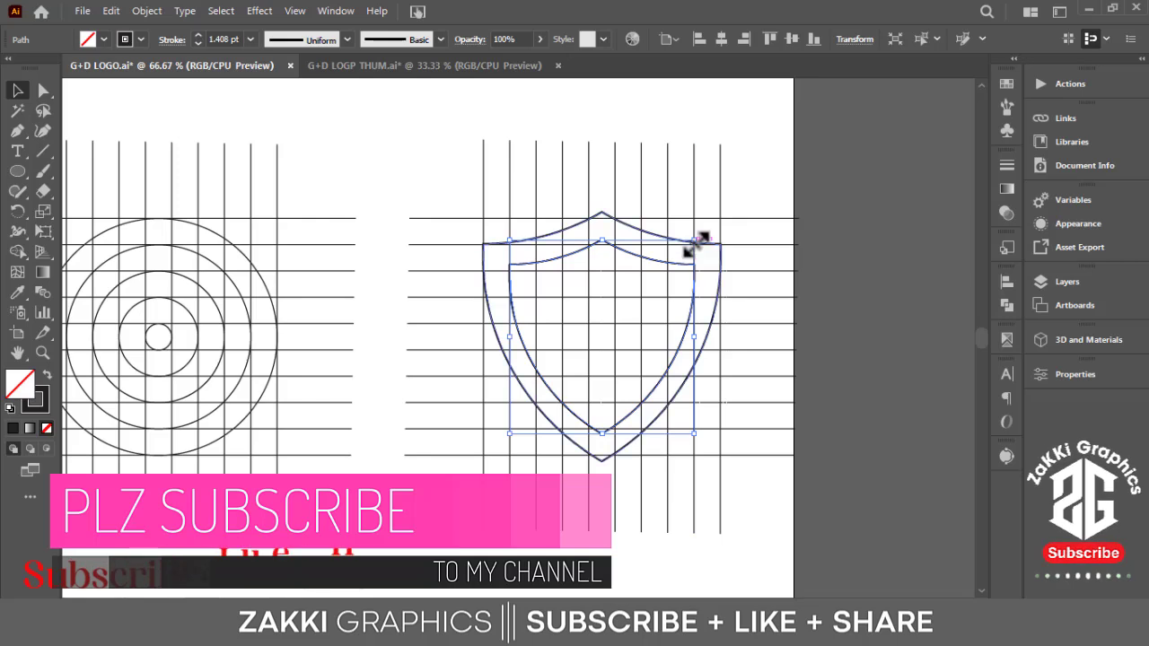
{"action": "left_click_drag", "start_coordinate": [695, 241], "coordinate": [679, 260]}
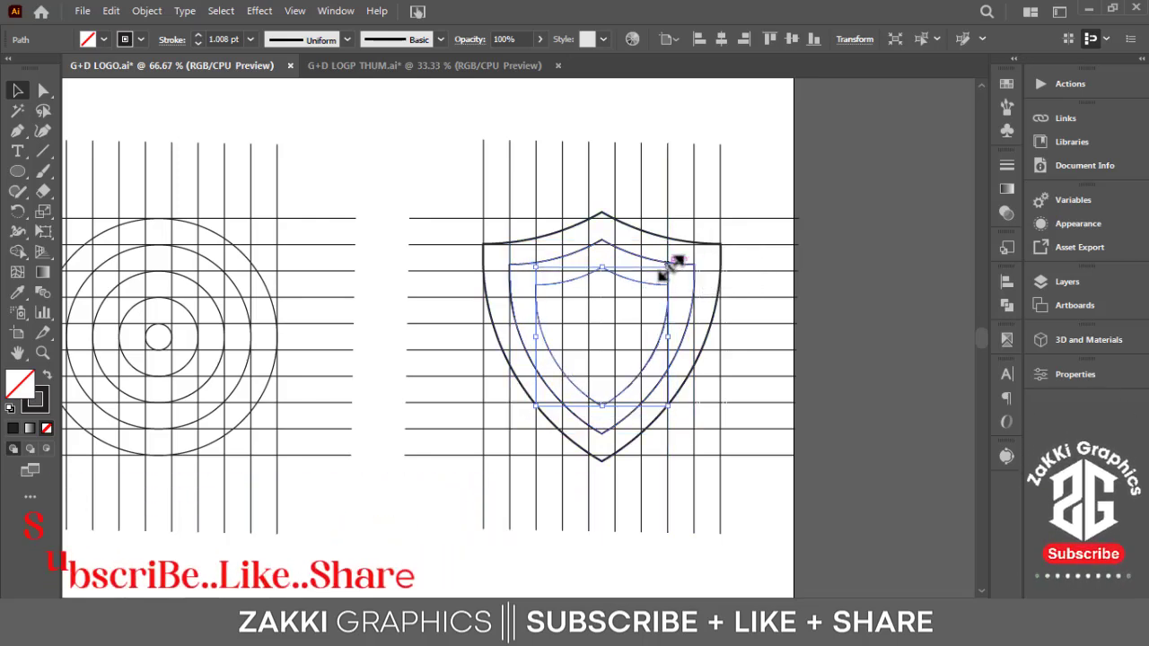
{"action": "key", "text": "ctrl+equal"}
{"action": "key", "text": "ctrl+equal"}
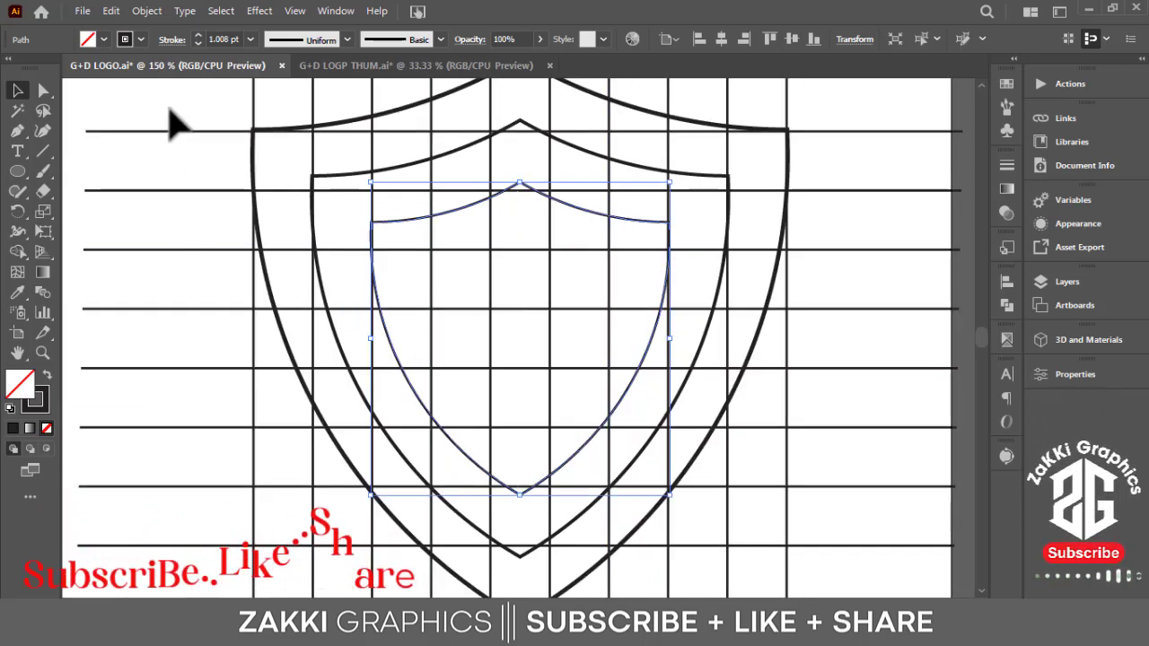
{"action": "key", "text": "ctrl+a"}
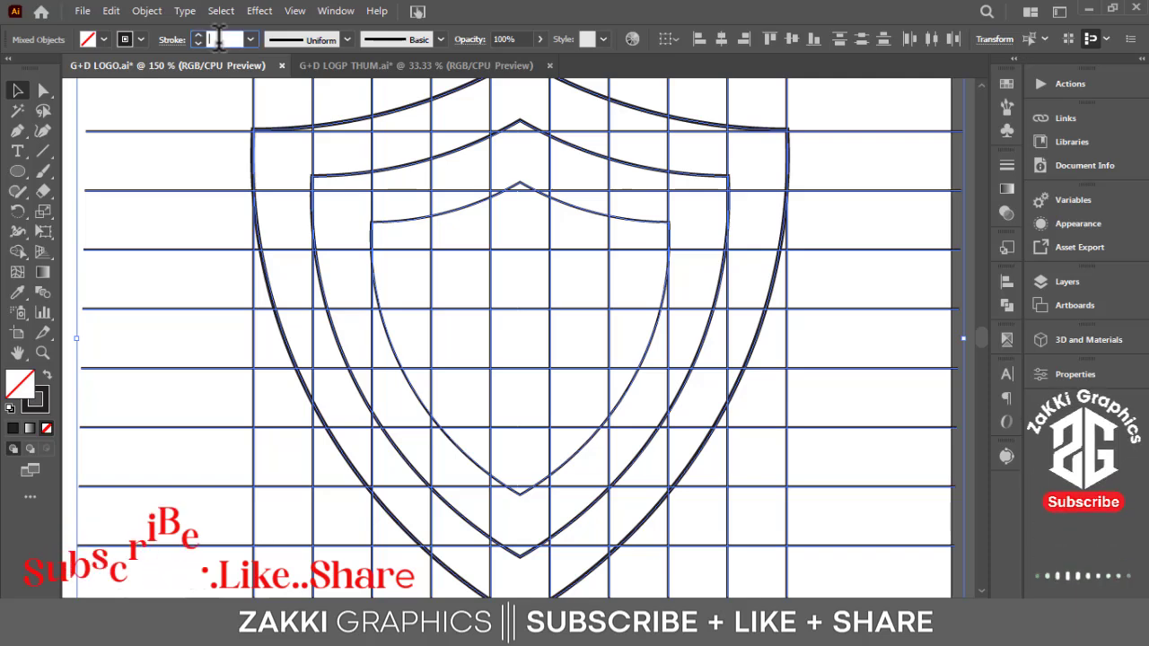
{"action": "left_click", "coordinate": [197, 36]}
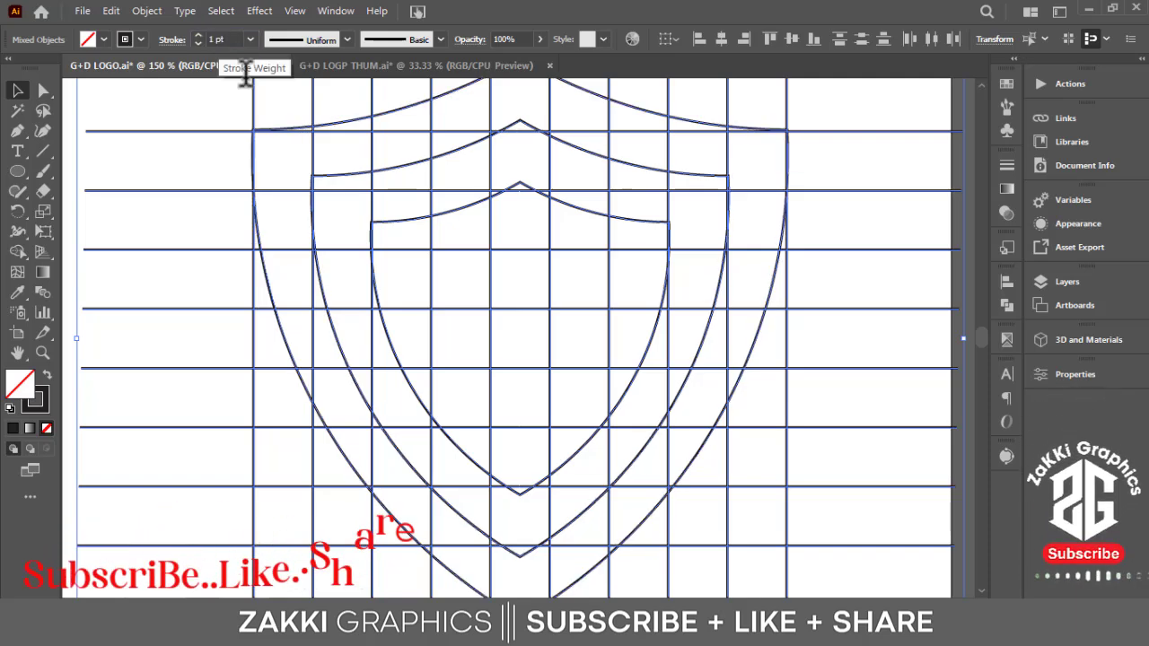
Add one more scaled-down copy inside the innermost shield outline
{"action": "left_click", "coordinate": [204, 120]}
{"action": "left_click", "coordinate": [433, 214]}
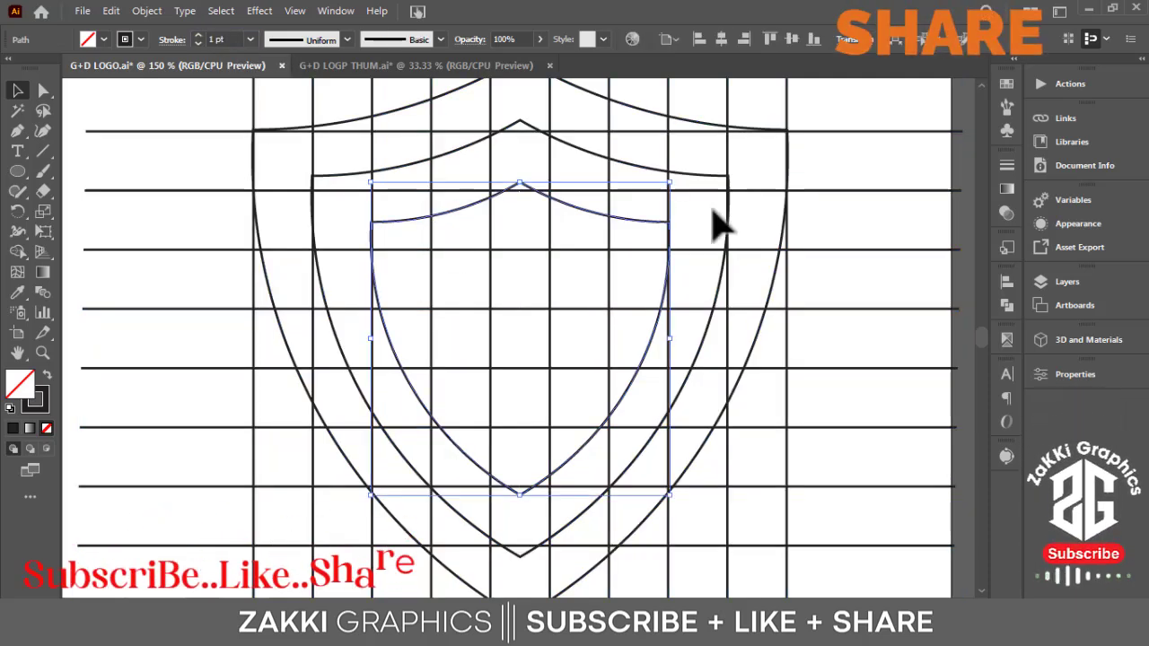
{"action": "left_click_drag", "start_coordinate": [674, 185], "coordinate": [669, 184]}
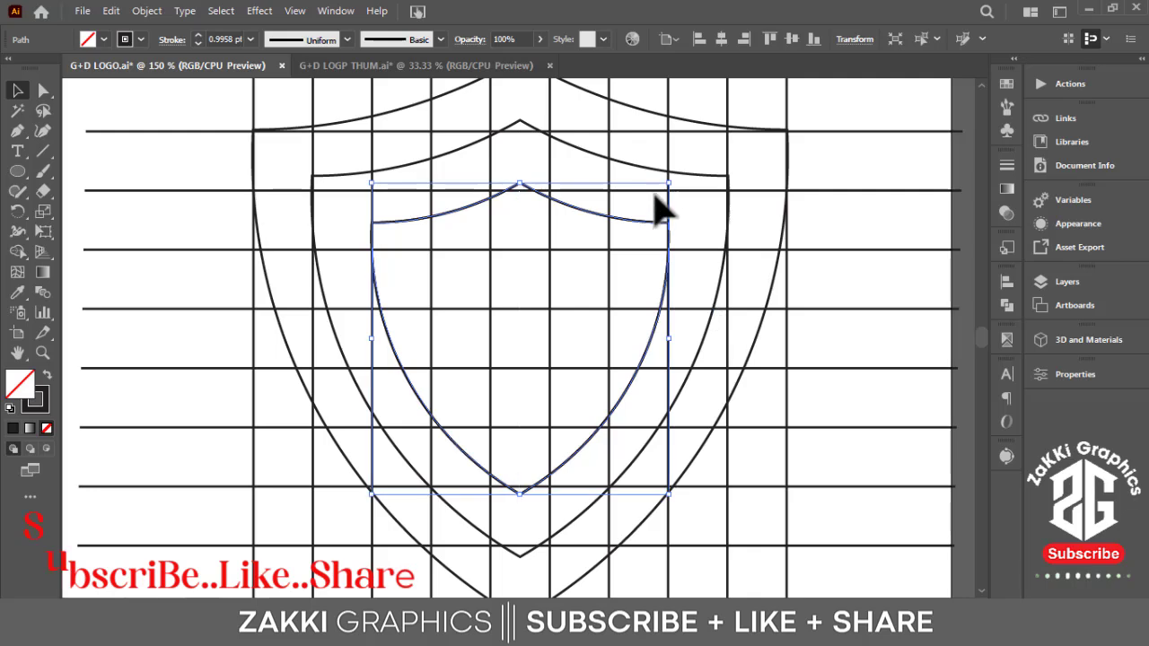
{"action": "left_click_drag", "start_coordinate": [669, 184], "coordinate": [617, 222]}
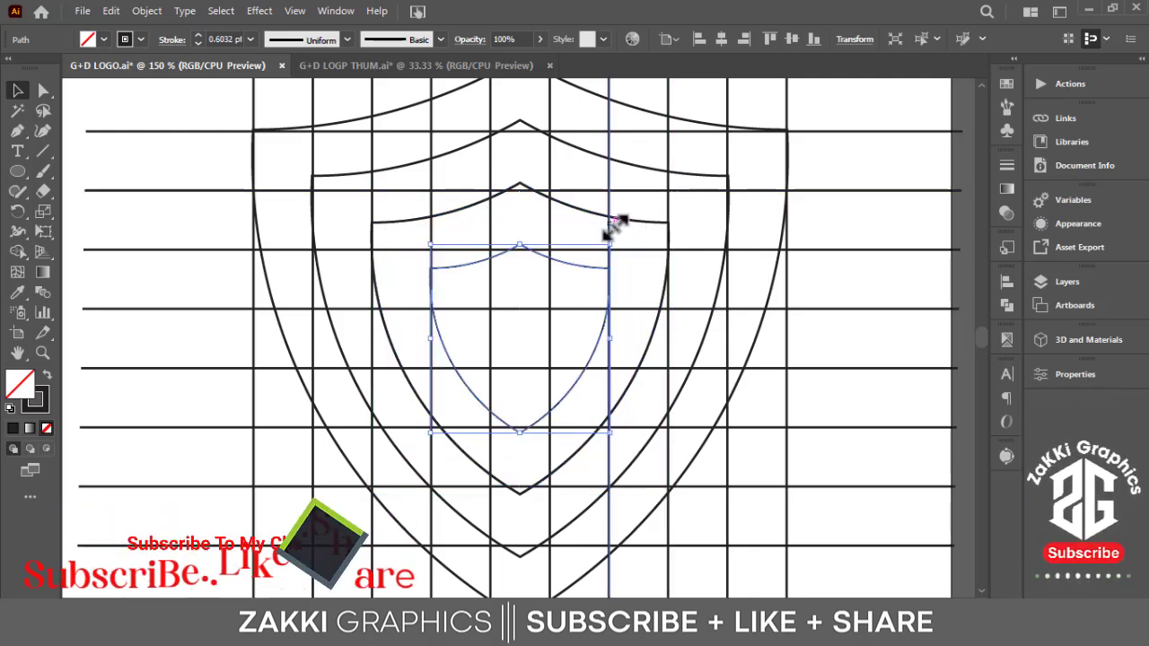
{"action": "key", "text": "ctrl+minus"}
{"action": "key", "text": "ctrl+minus"}
{"action": "key", "text": "ctrl+minus"}
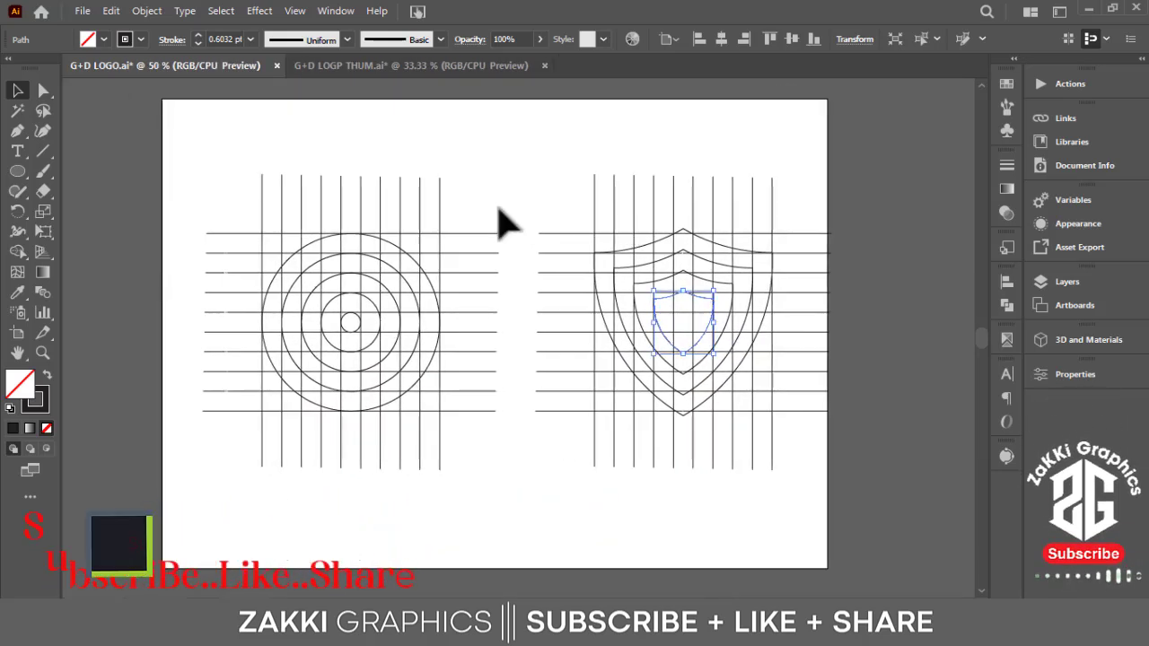
Nudge the right grid and its nested shield outlines about 12 px left
{"action": "left_click", "coordinate": [494, 220]}
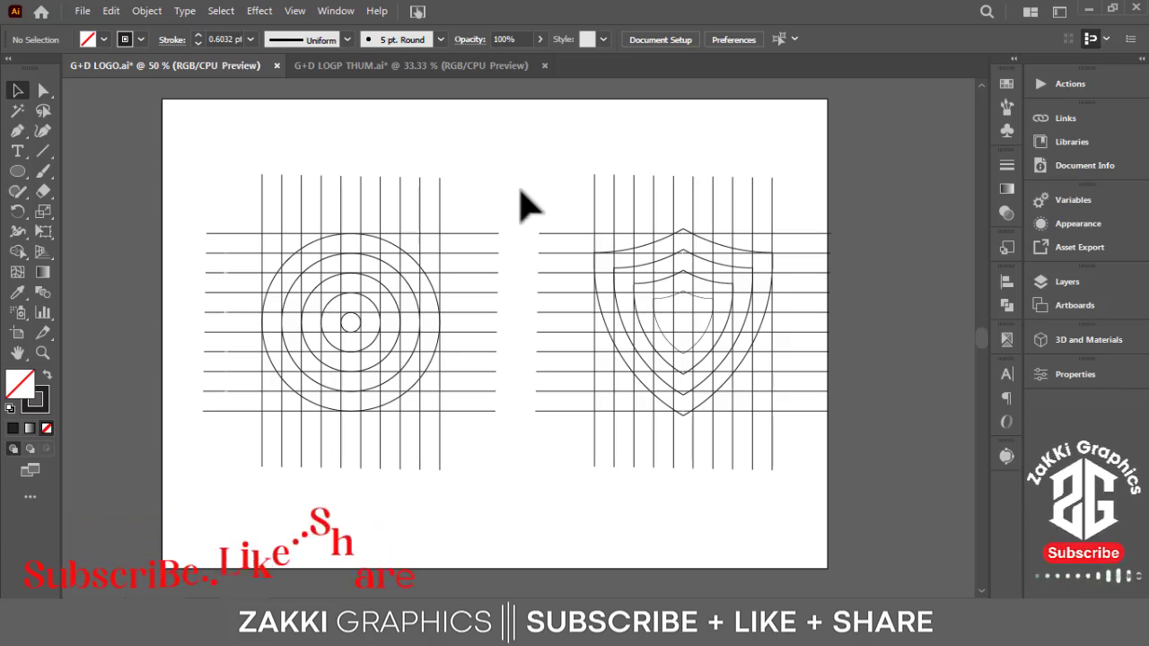
{"action": "left_click_drag", "start_coordinate": [857, 454], "coordinate": [855, 449]}
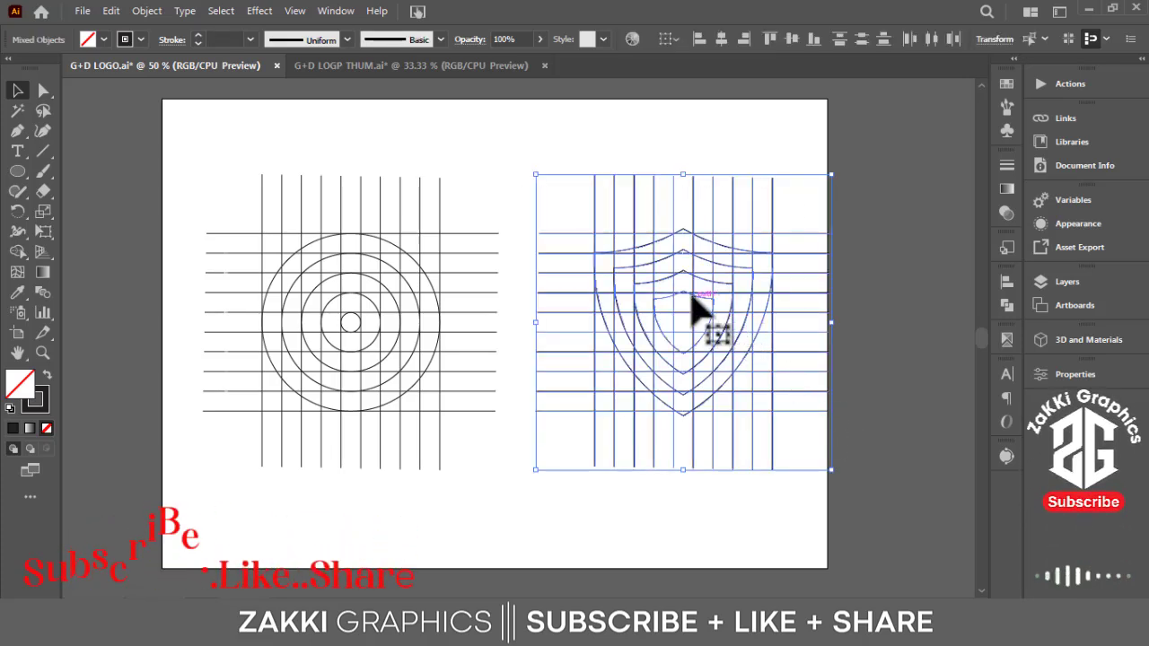
{"action": "left_click_drag", "start_coordinate": [684, 298], "coordinate": [674, 298]}
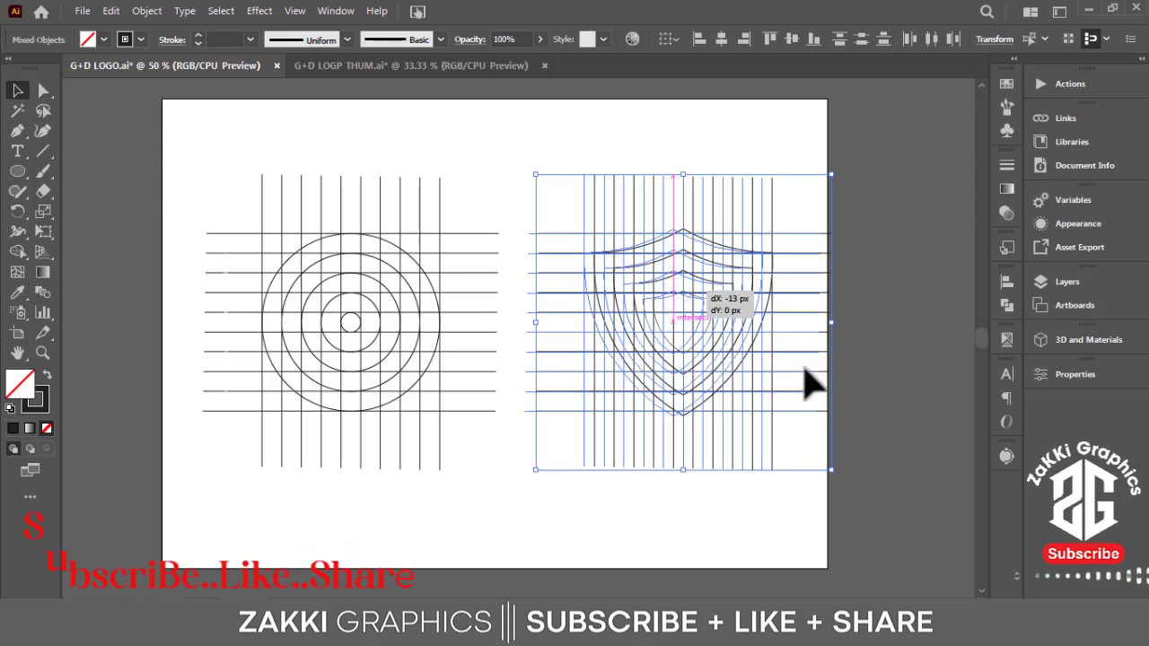
{"action": "left_click", "coordinate": [889, 377]}
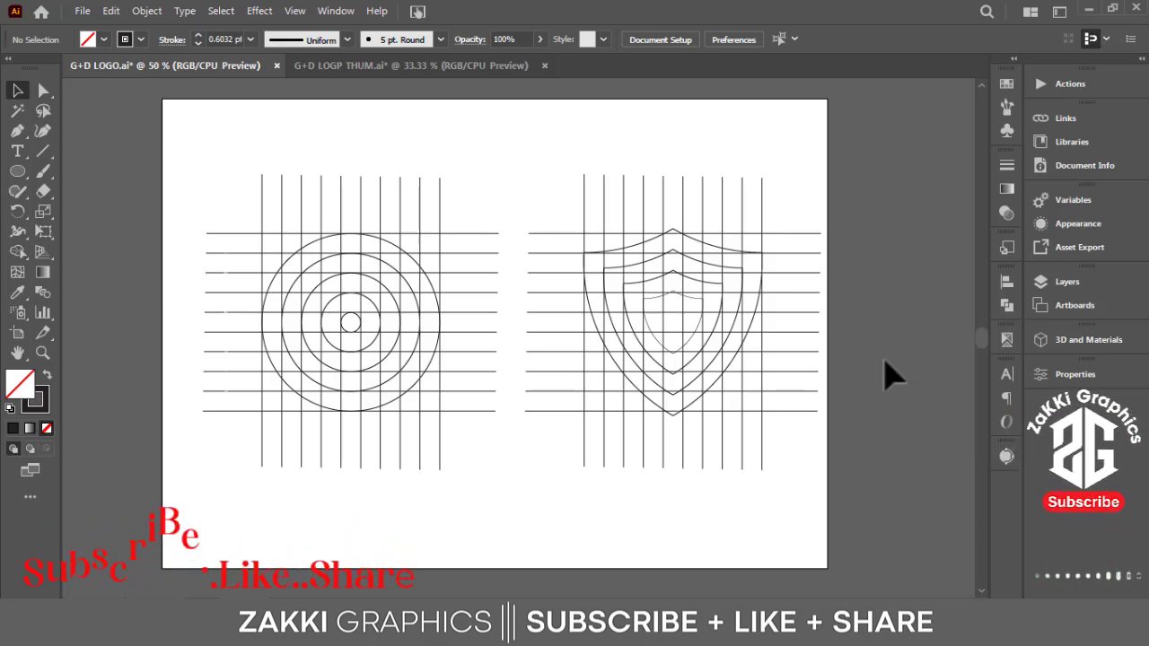
{"action": "key", "text": "ctrl+plus"}
{"action": "key", "text": "ctrl+plus"}
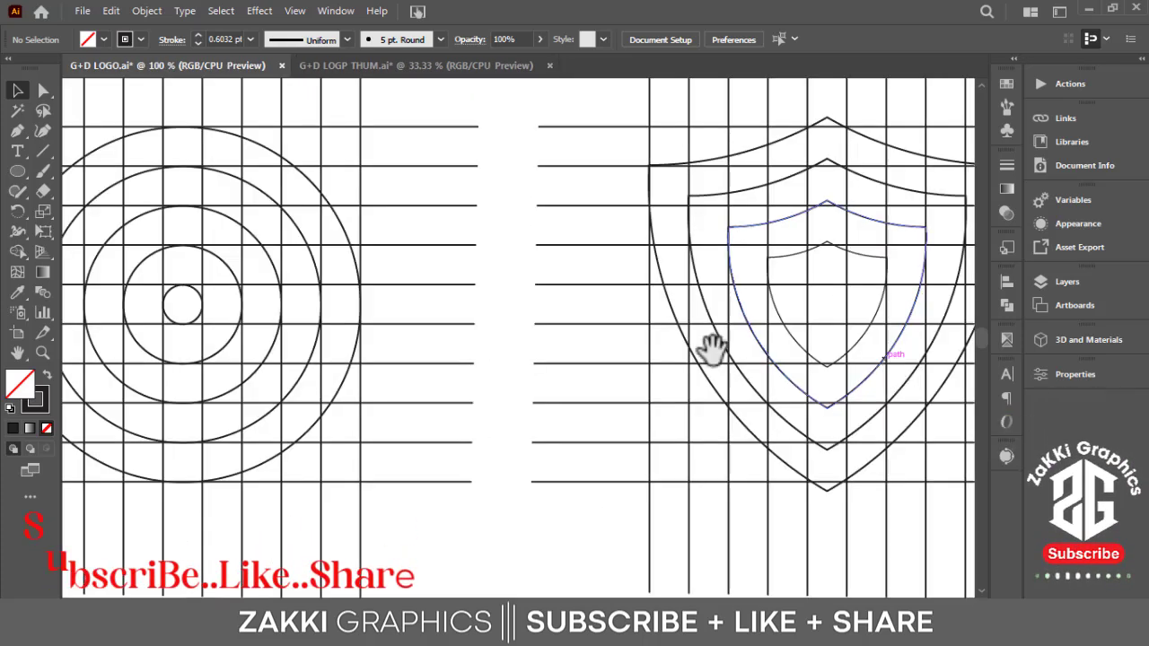
{"action": "scroll", "coordinate": [713, 349], "scroll_direction": "left", "scroll_amount": 5}
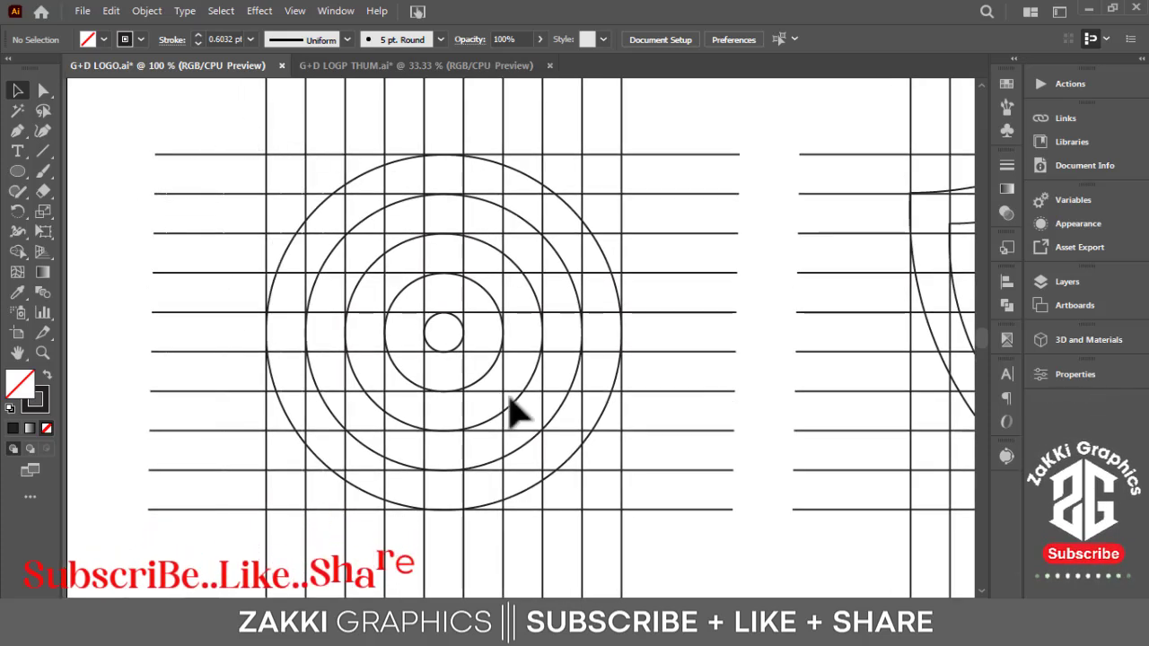
Select the circle grid artwork and set its fill colour to black
{"action": "left_click_drag", "start_coordinate": [710, 544], "coordinate": [159, 303]}
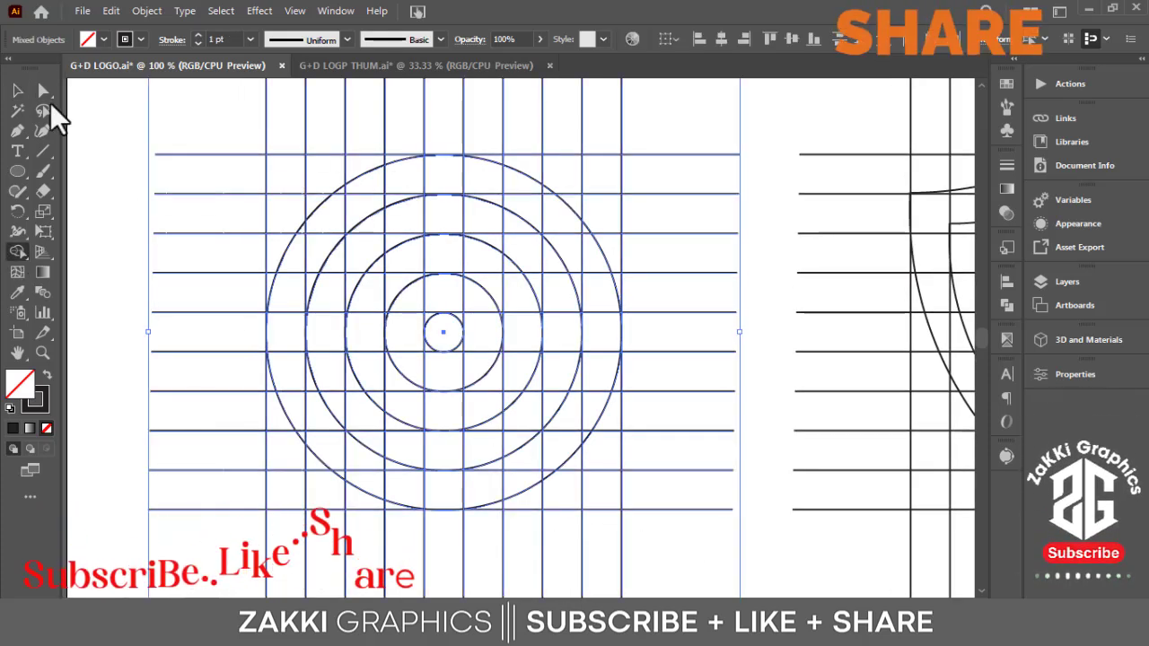
{"action": "left_click", "coordinate": [104, 39]}
{"action": "left_click", "coordinate": [47, 70]}
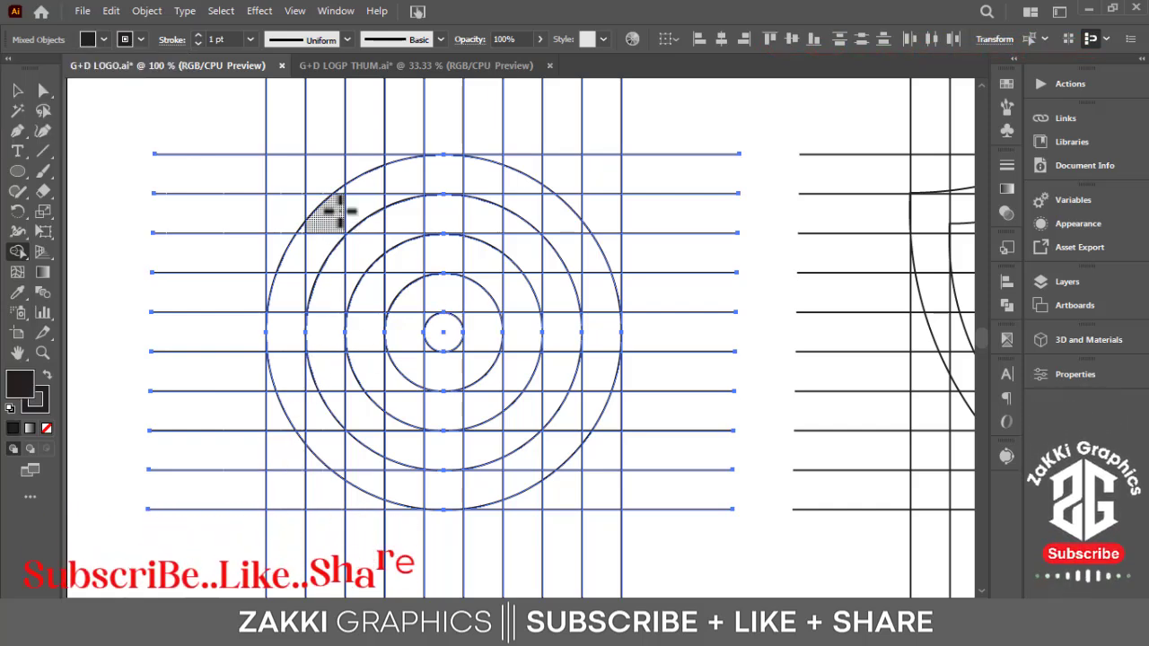
Merge the D's stem, top and bottom arcs, crescent and an inner column with Shape Builder
{"action": "left_click_drag", "start_coordinate": [286, 175], "coordinate": [285, 494]}
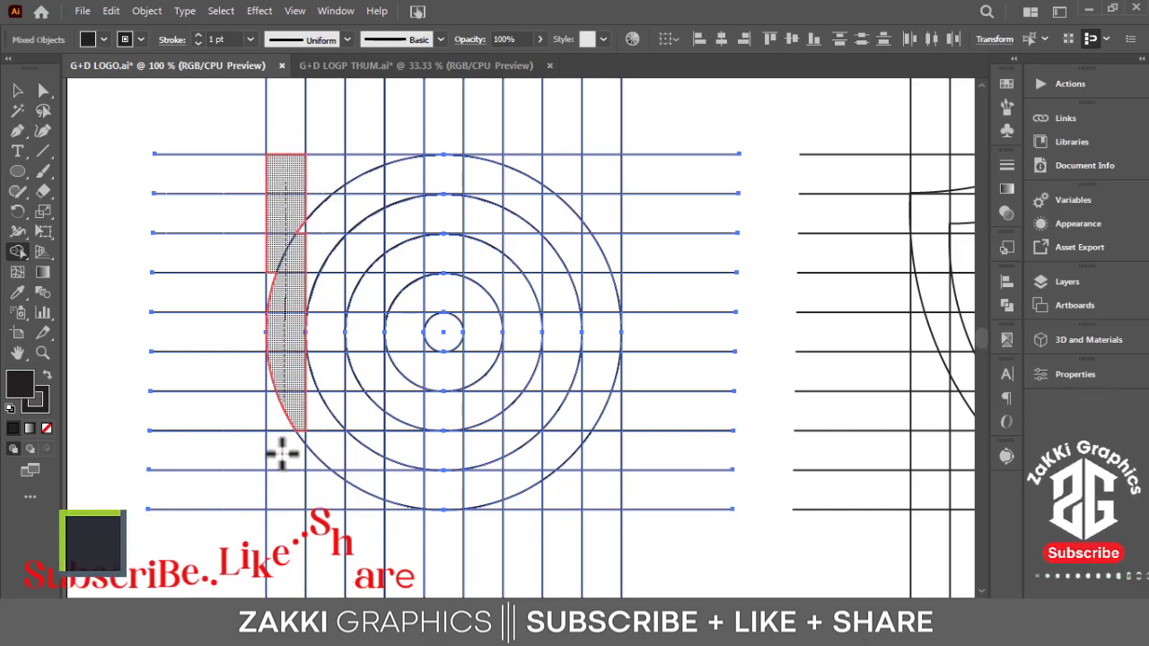
{"action": "left_click_drag", "start_coordinate": [314, 189], "coordinate": [592, 370]}
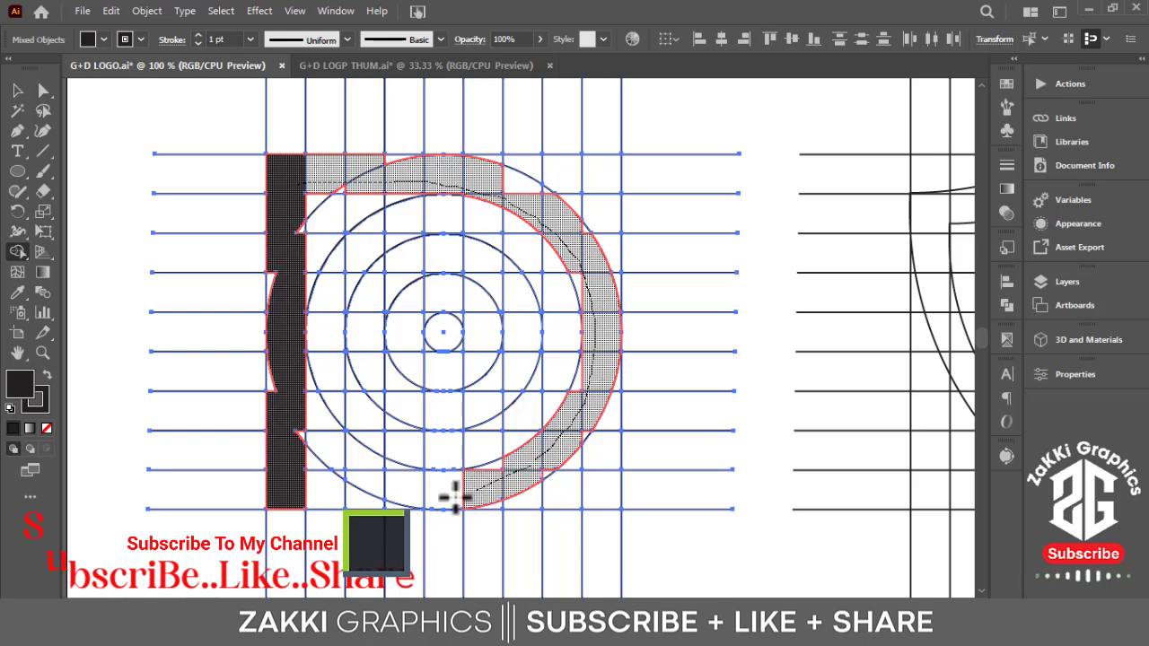
{"action": "left_click_drag", "start_coordinate": [455, 497], "coordinate": [381, 493]}
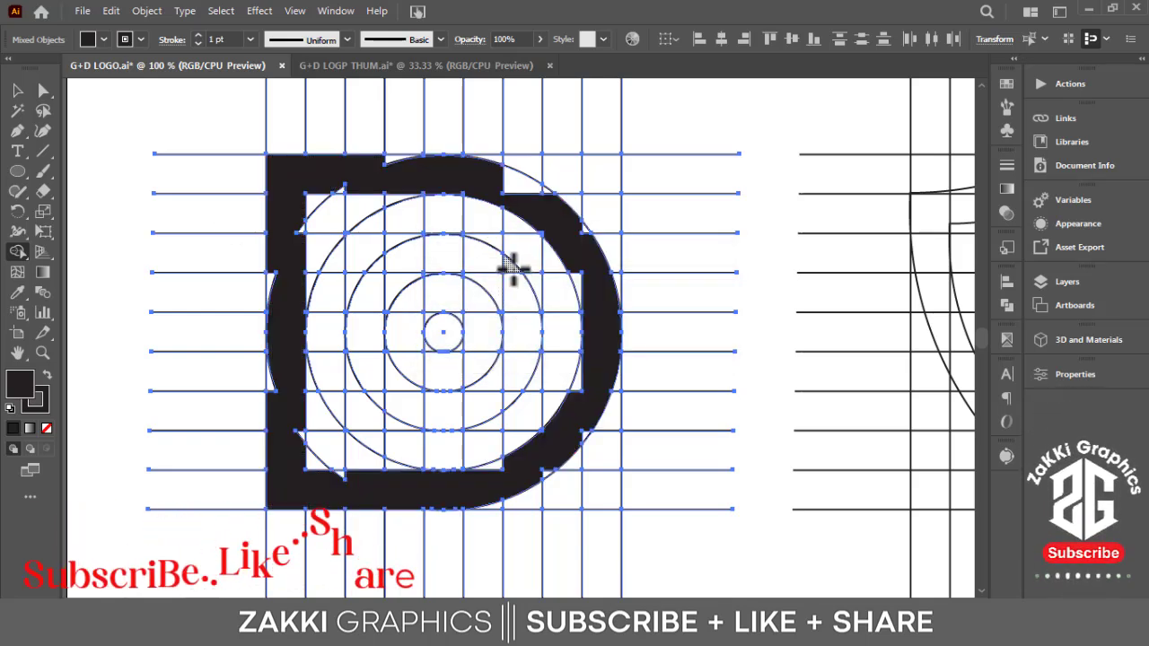
{"action": "left_click", "coordinate": [511, 400]}
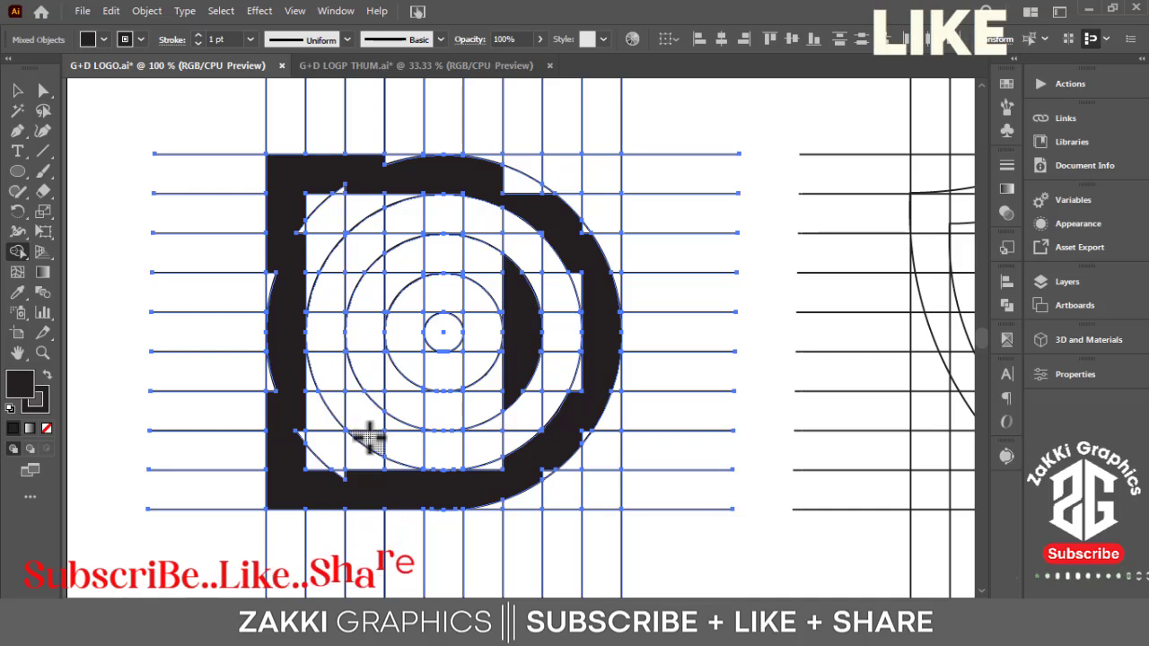
{"action": "left_click_drag", "start_coordinate": [368, 440], "coordinate": [356, 260]}
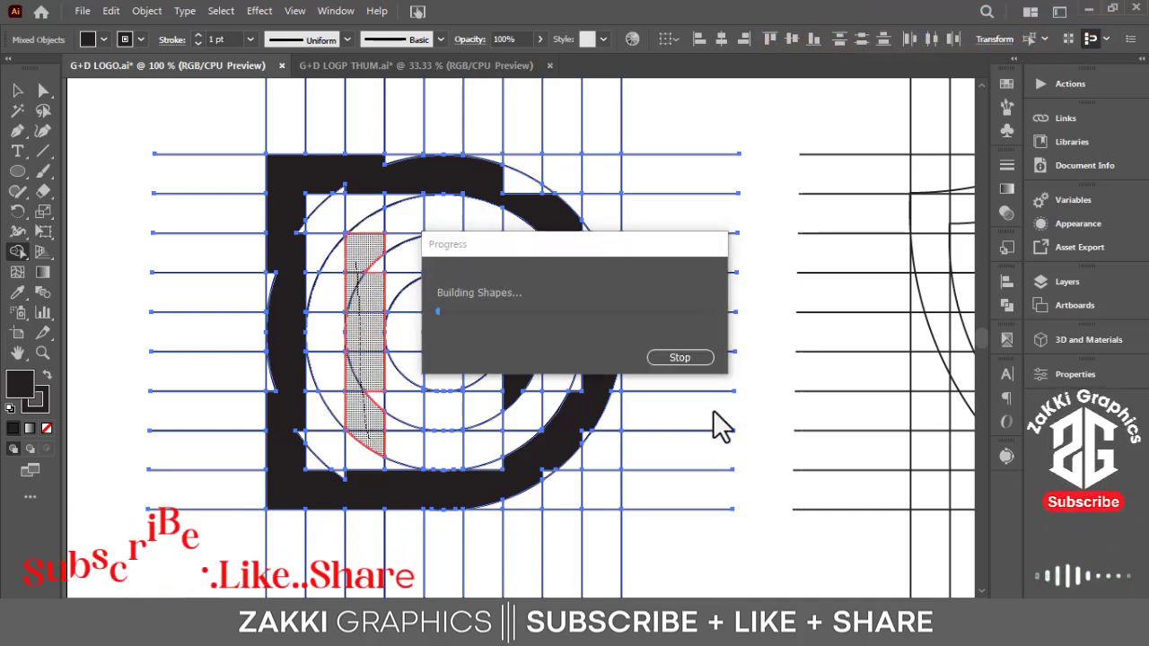
Redo the inner-letter merge, joining the centre column, left arc, counter and sliver into the A
{"action": "key", "text": "ctrl+plus"}
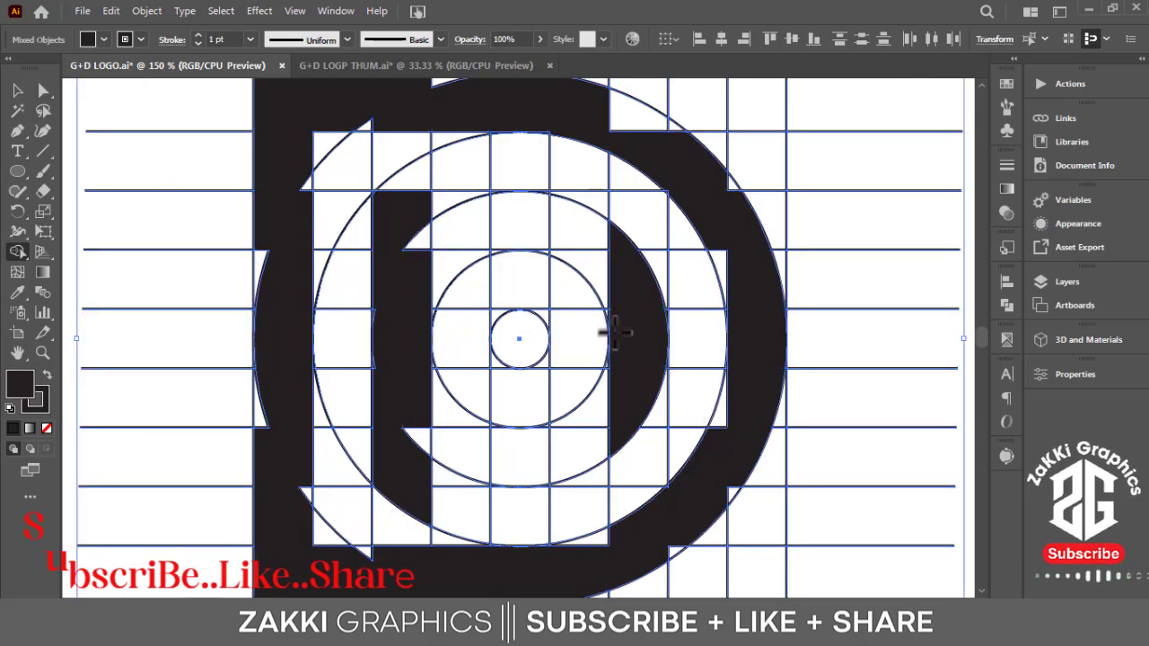
{"action": "key", "text": "ctrl+z"}
{"action": "left_click_drag", "start_coordinate": [530, 215], "coordinate": [525, 473]}
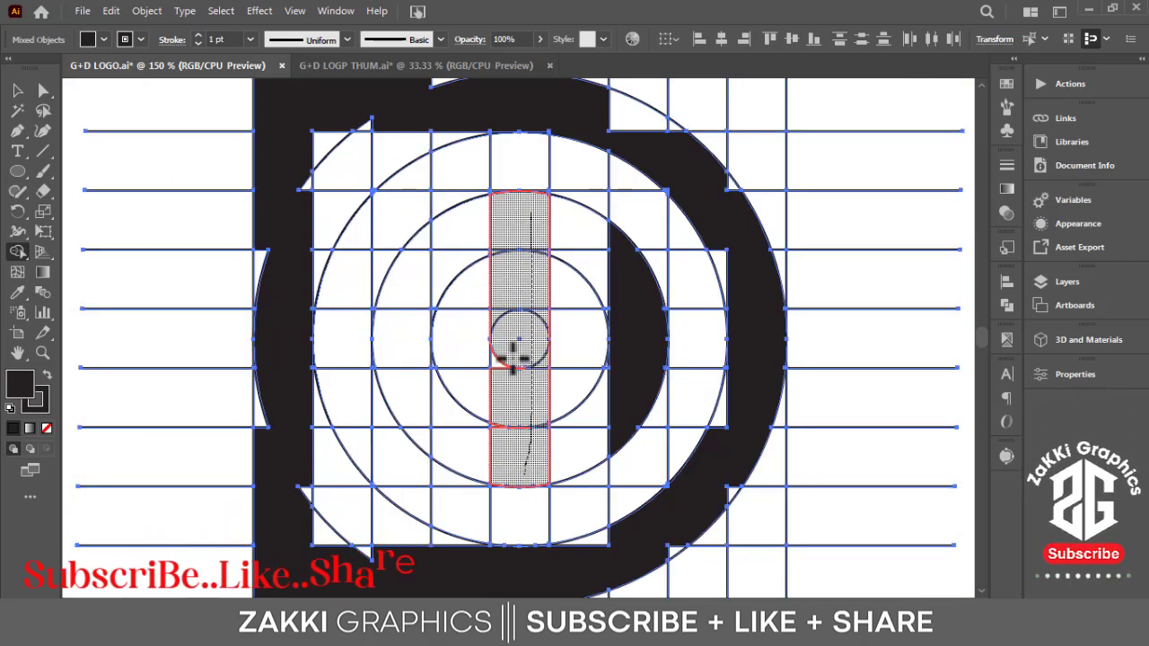
{"action": "mouse_move", "coordinate": [525, 218]}
{"action": "left_mouse_down"}
{"action": "mouse_move", "coordinate": [392, 384]}
{"action": "mouse_move", "coordinate": [397, 415]}
{"action": "left_mouse_up"}
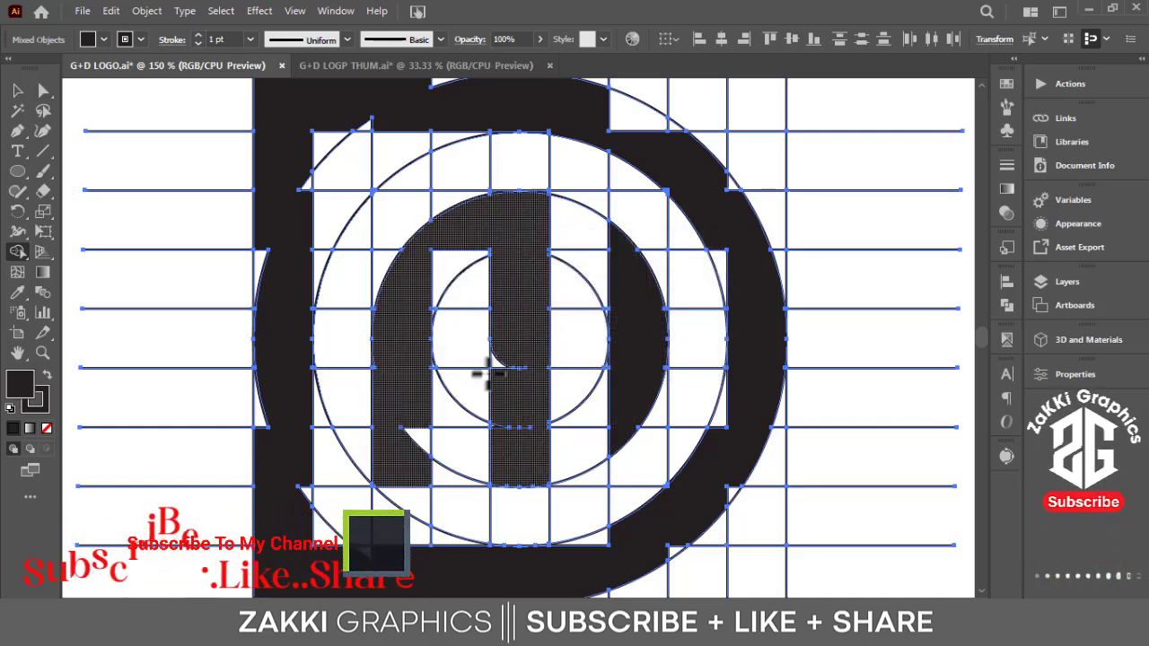
{"action": "left_click", "coordinate": [513, 337]}
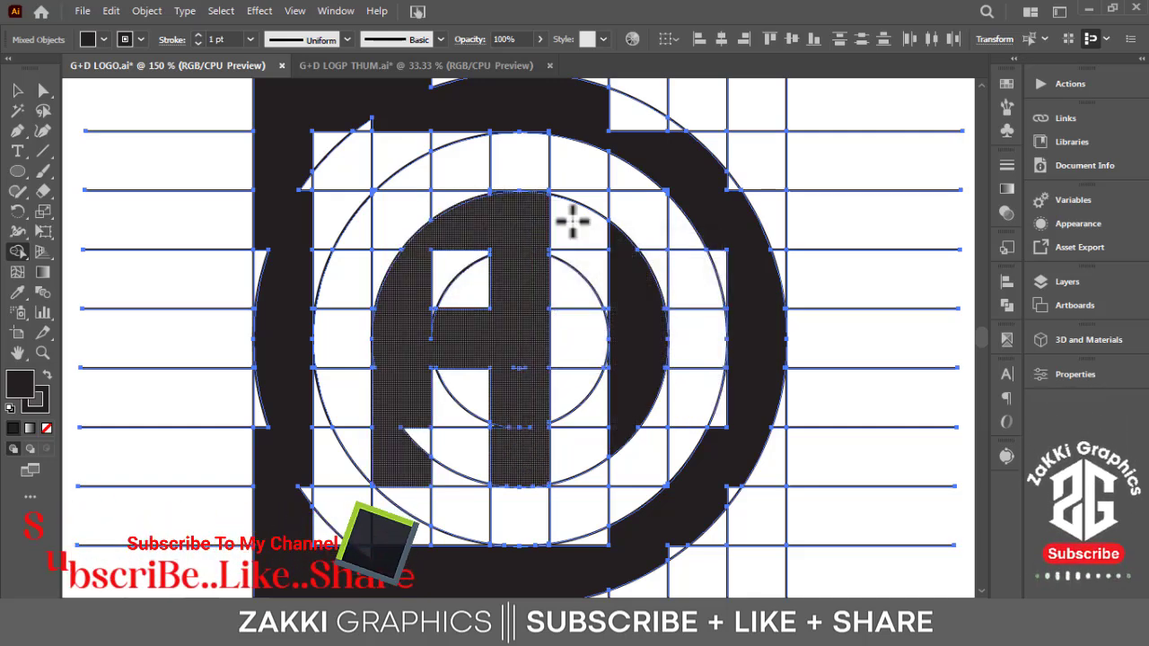
{"action": "key", "text": "ctrl+plus"}
{"action": "key", "text": "ctrl+plus"}
{"action": "left_click_drag", "start_coordinate": [414, 192], "coordinate": [563, 321]}
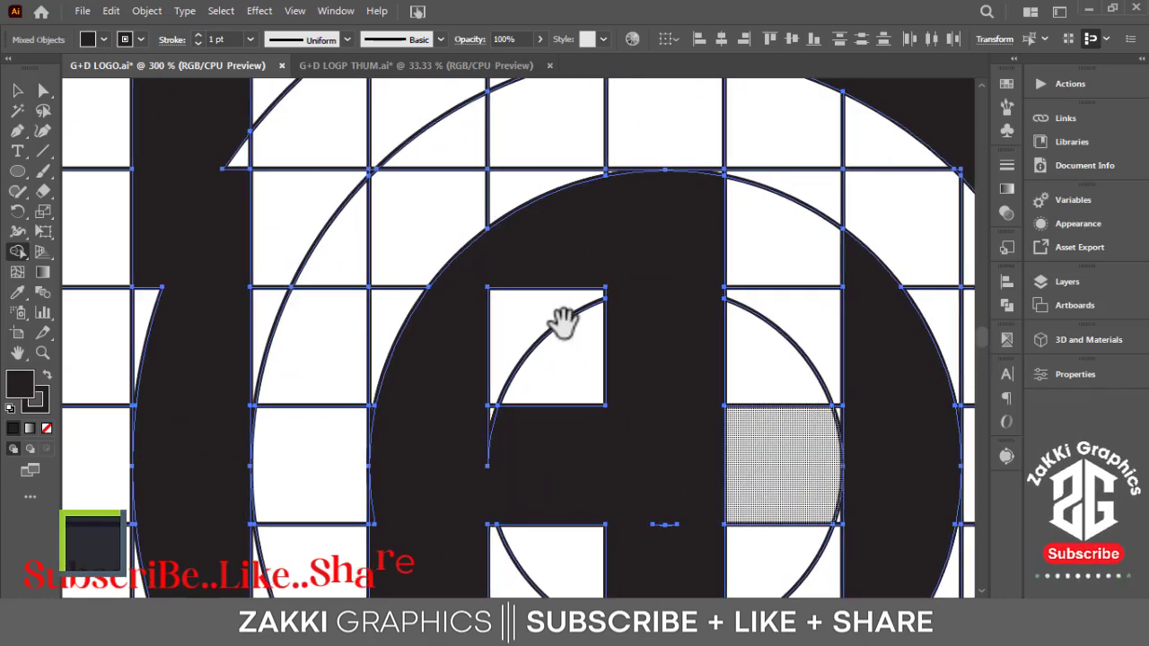
{"action": "left_click", "coordinate": [502, 324]}
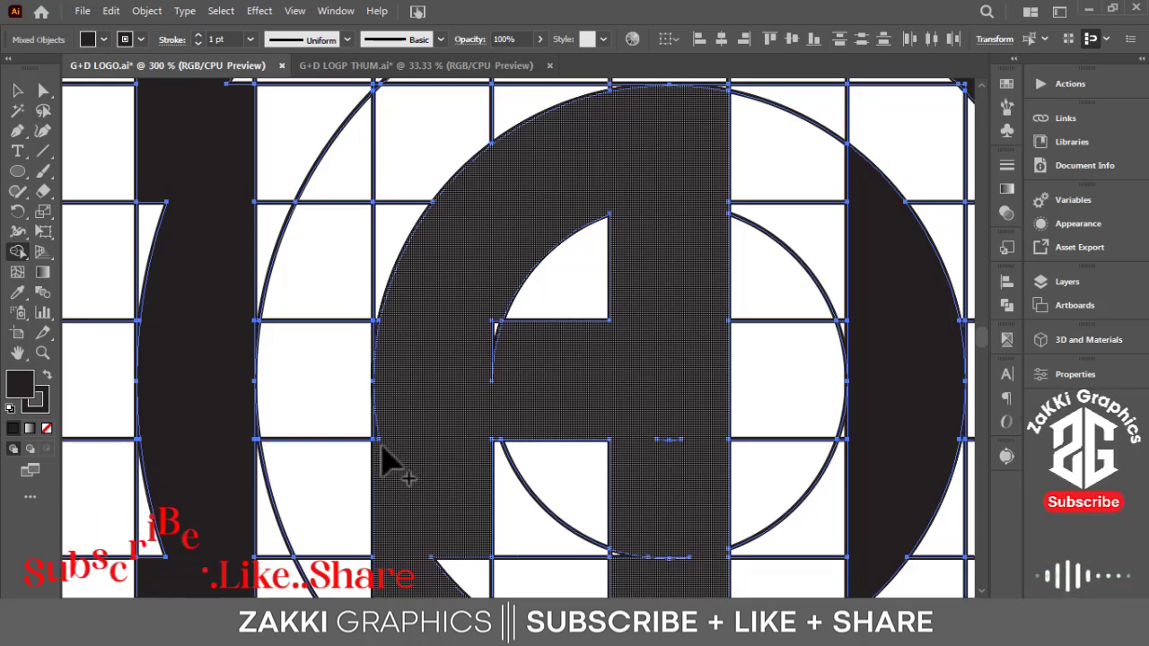
{"action": "left_click", "coordinate": [494, 421]}
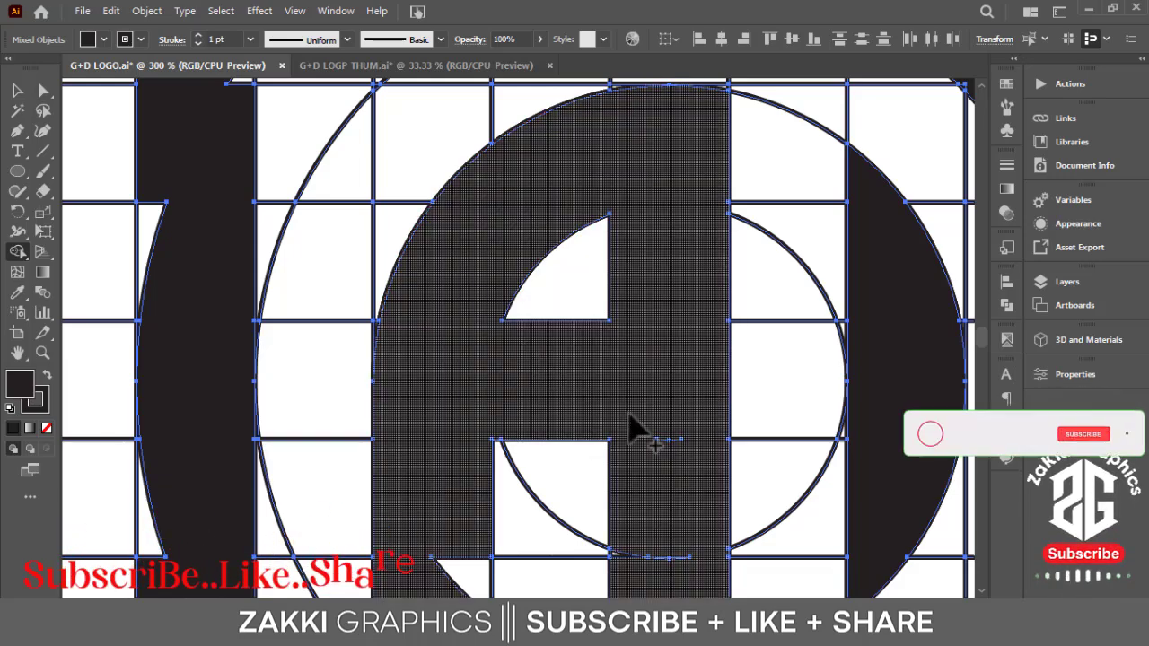
Merge the small slivers along the band's lower edge and beside the arc into the band
{"action": "scroll", "coordinate": [682, 512], "scroll_direction": "down", "scroll_amount": 3}
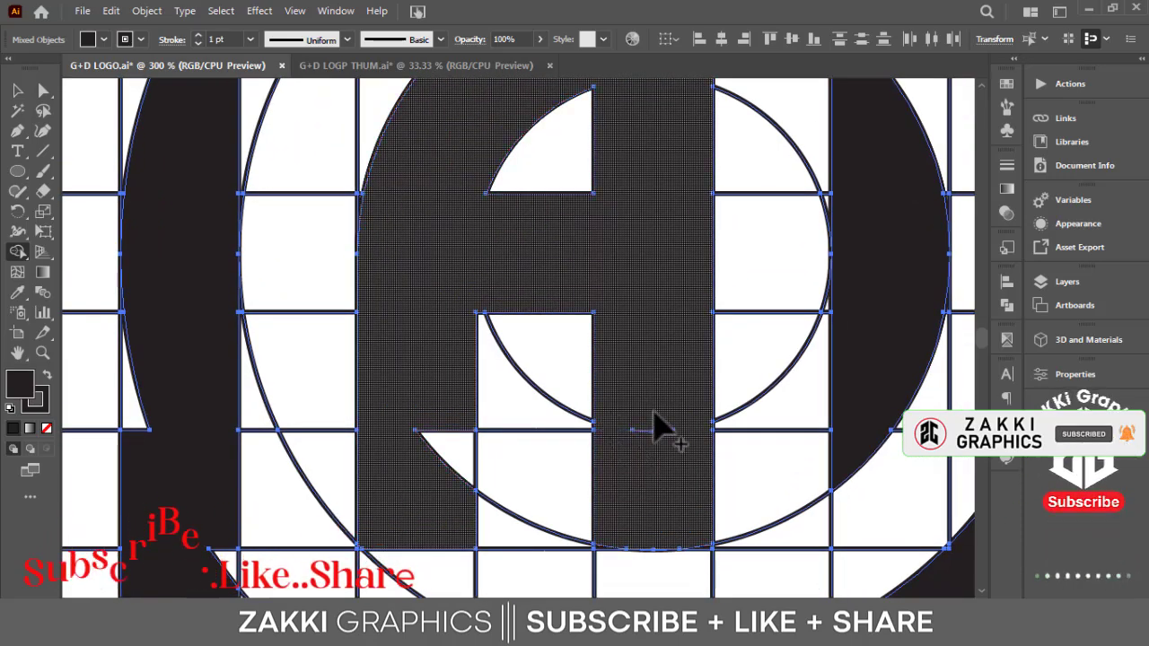
{"action": "left_click", "coordinate": [648, 461]}
{"action": "left_click_drag", "start_coordinate": [157, 411], "coordinate": [502, 346]}
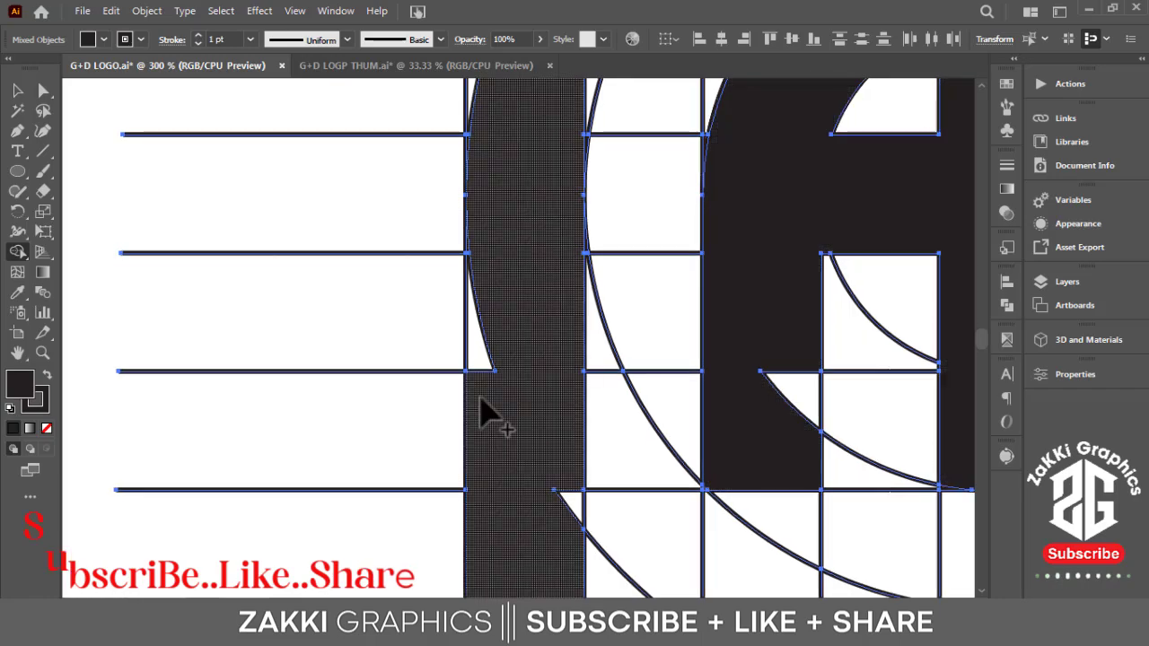
{"action": "scroll", "coordinate": [511, 296], "scroll_direction": "down", "scroll_amount": 5}
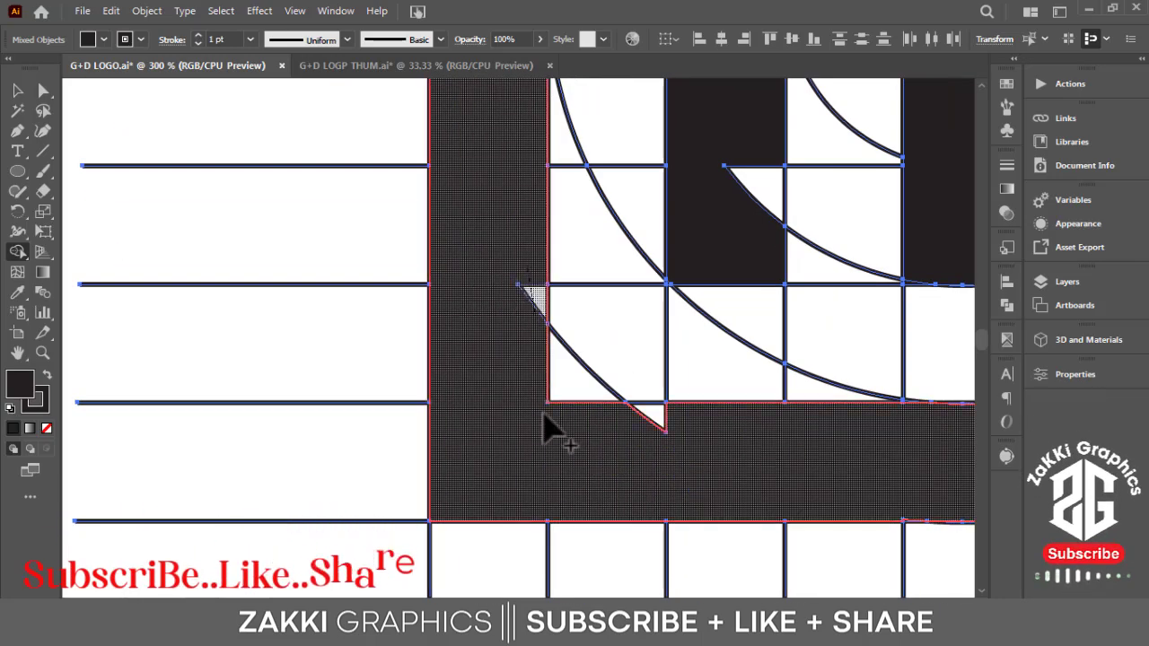
{"action": "left_click_drag", "start_coordinate": [620, 428], "coordinate": [668, 444]}
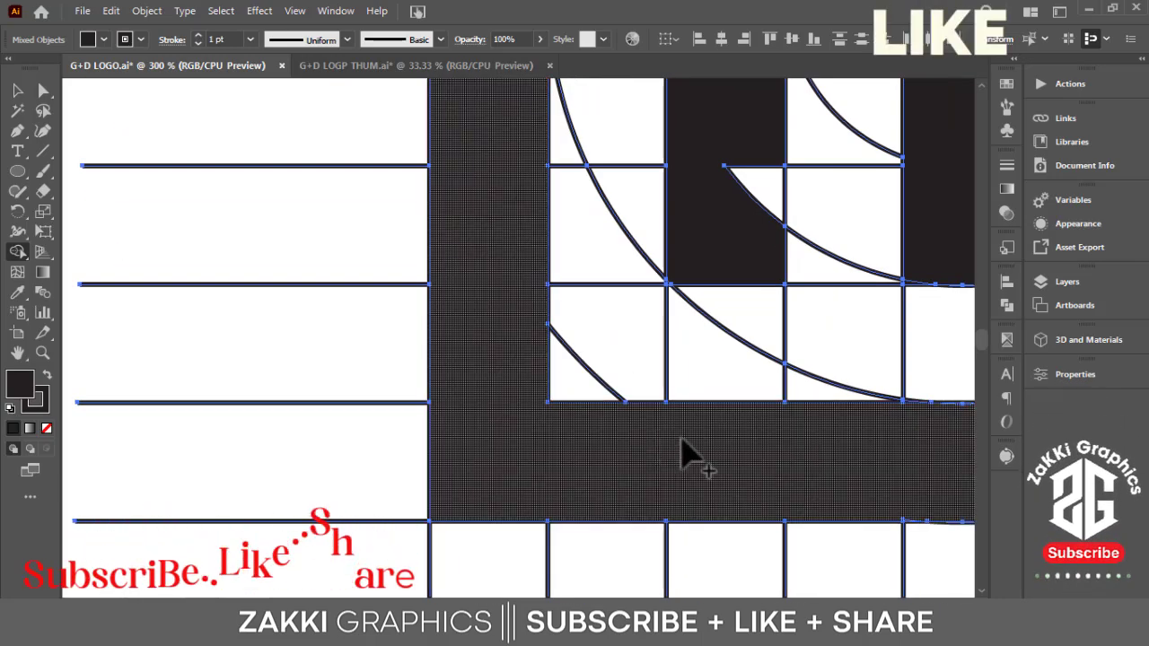
{"action": "scroll", "coordinate": [225, 403], "scroll_direction": "right", "scroll_amount": 5}
{"action": "scroll", "coordinate": [512, 488], "scroll_direction": "right", "scroll_amount": 5}
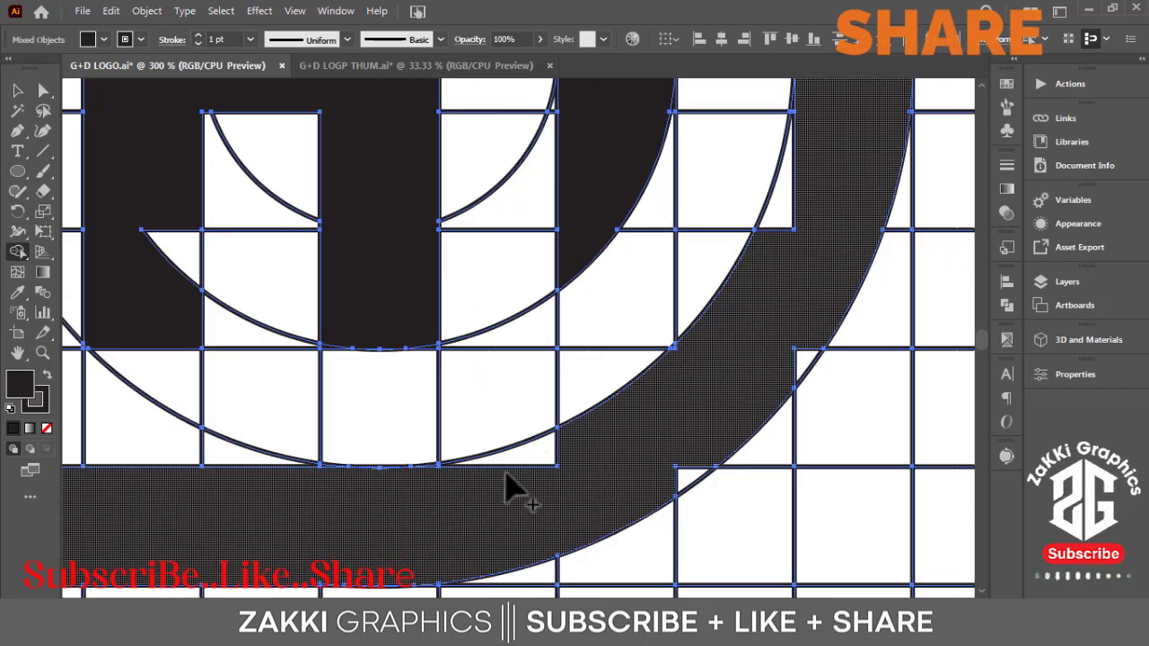
{"action": "left_click", "coordinate": [693, 474]}
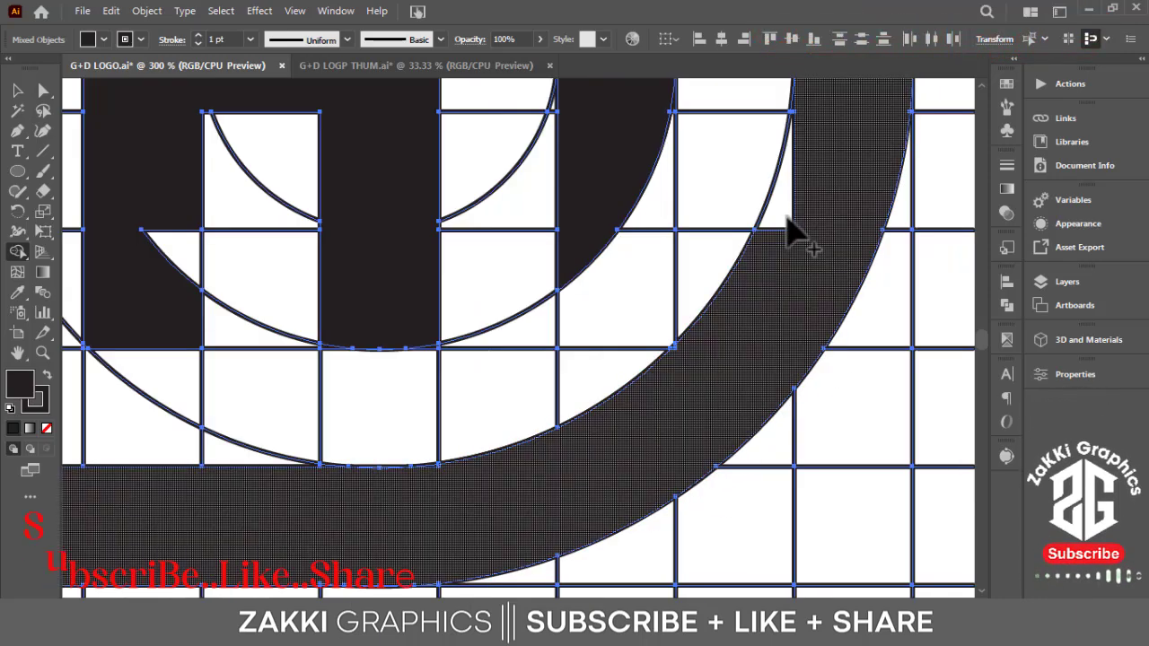
{"action": "left_click_drag", "start_coordinate": [785, 211], "coordinate": [687, 363]}
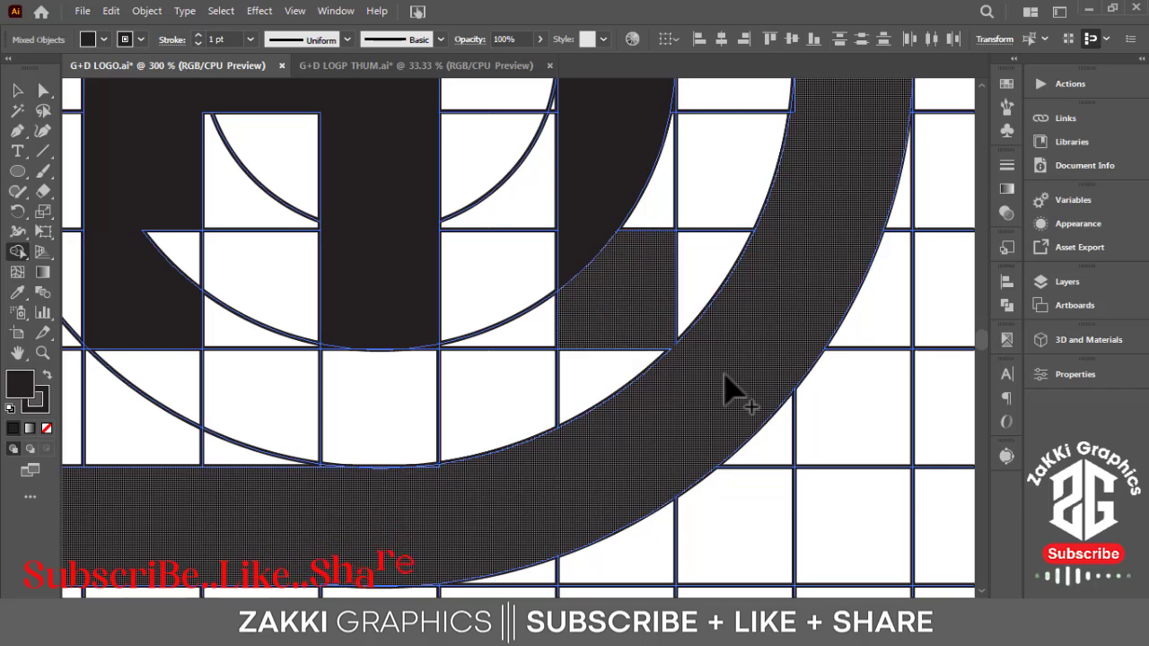
Inspect the band's curve up close, then merge the A's pieces into one shape
{"action": "key", "text": "ctrl+equal"}
{"action": "key", "text": "ctrl+equal"}
{"action": "mouse_move", "coordinate": [536, 265]}
{"action": "left_mouse_down"}
{"action": "mouse_move", "coordinate": [509, 226]}
{"action": "mouse_move", "coordinate": [565, 436]}
{"action": "mouse_move", "coordinate": [666, 512]}
{"action": "mouse_move", "coordinate": [535, 394]}
{"action": "left_mouse_up"}
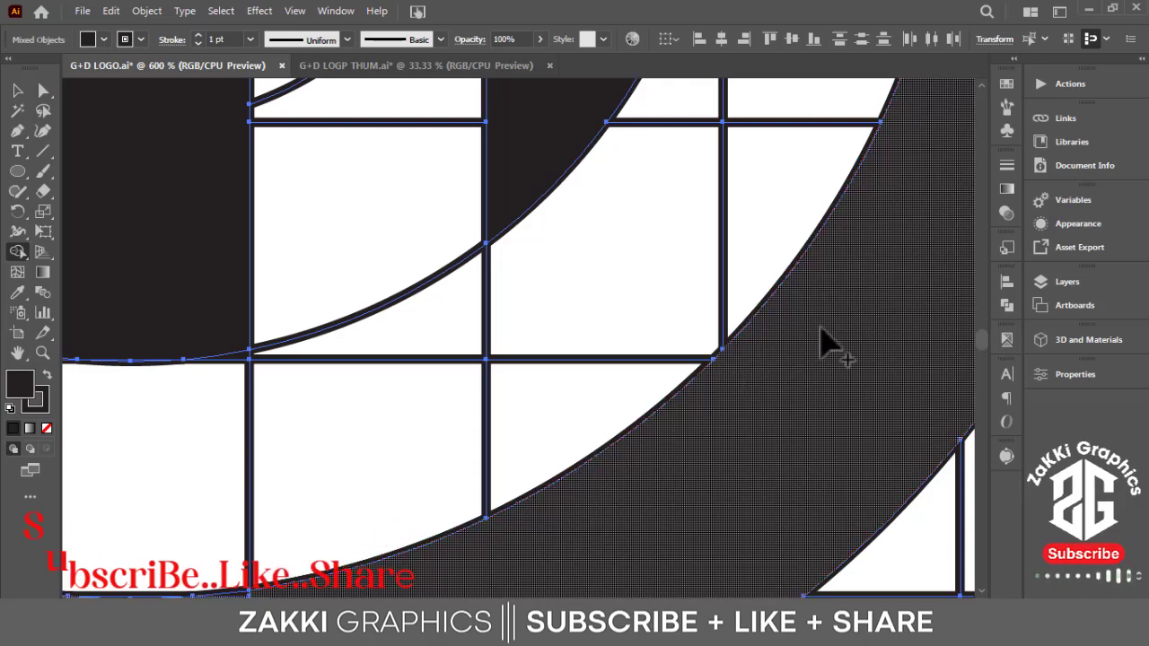
{"action": "key", "text": "ctrl+minus"}
{"action": "key", "text": "ctrl+minus"}
{"action": "key", "text": "ctrl+minus"}
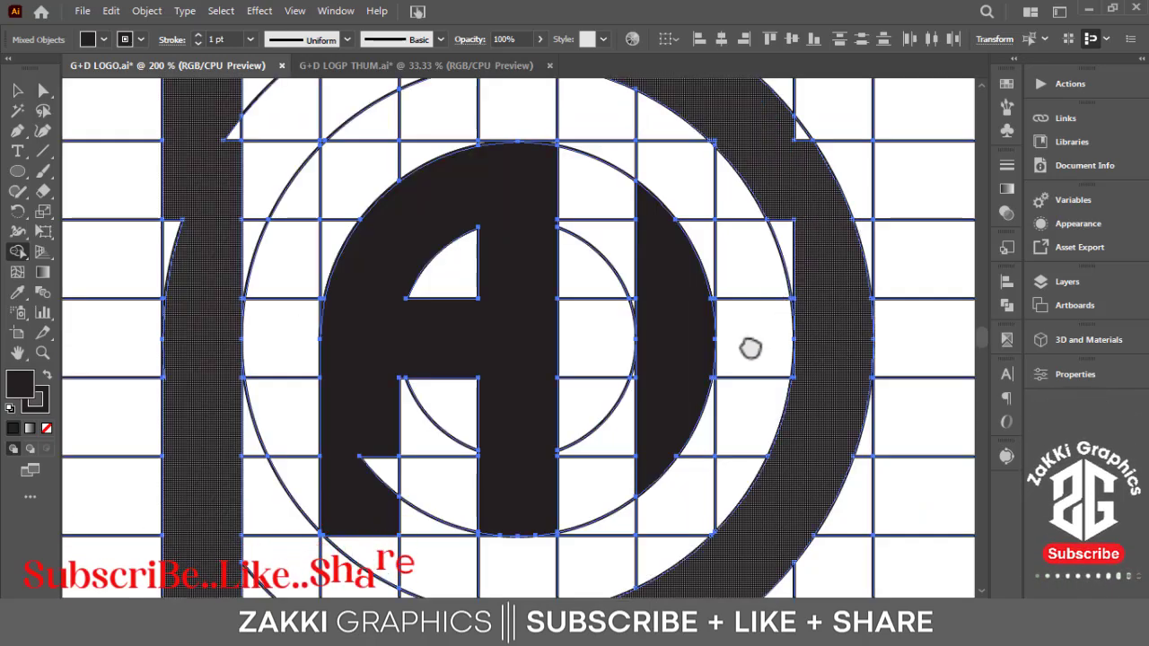
{"action": "scroll", "coordinate": [750, 349], "scroll_direction": "up", "scroll_amount": 1}
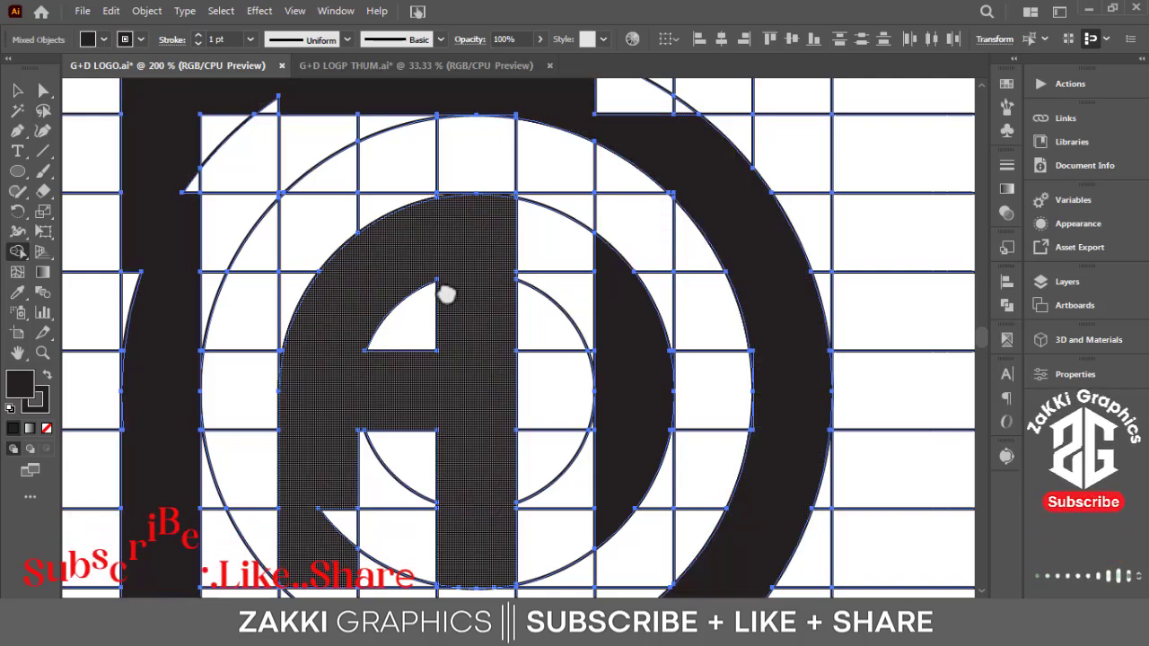
{"action": "scroll", "coordinate": [421, 386], "scroll_direction": "down", "scroll_amount": 3}
{"action": "left_click", "coordinate": [388, 439]}
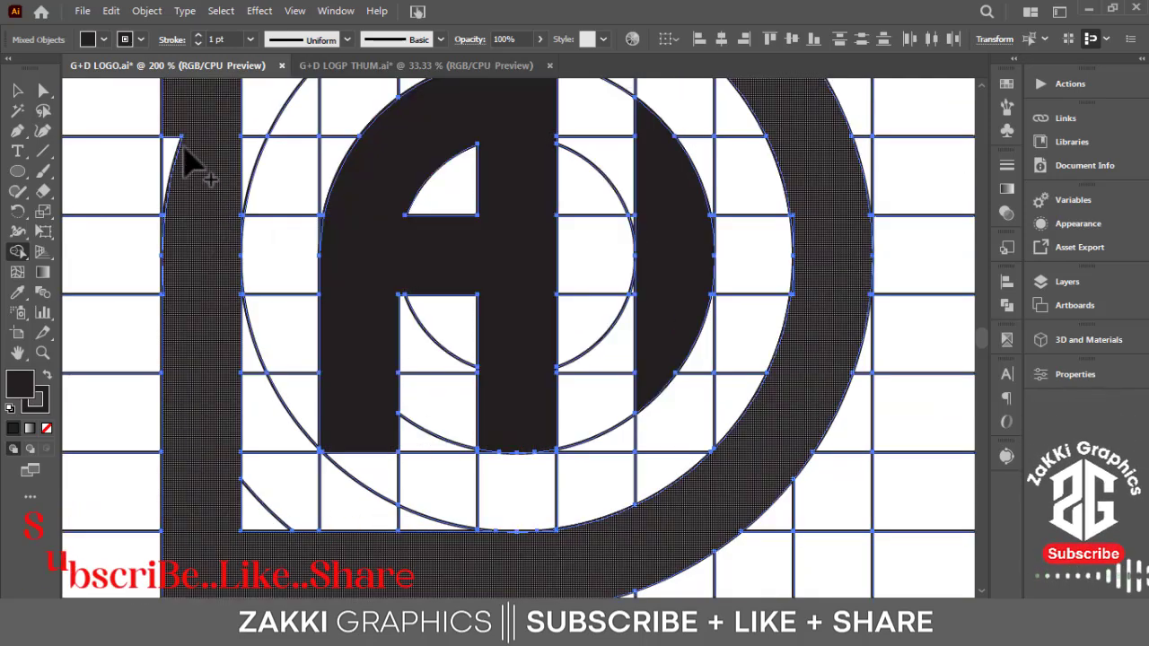
Merge the white notch above the arc and the top band pieces into the grey band
{"action": "key", "text": "ctrl+equal"}
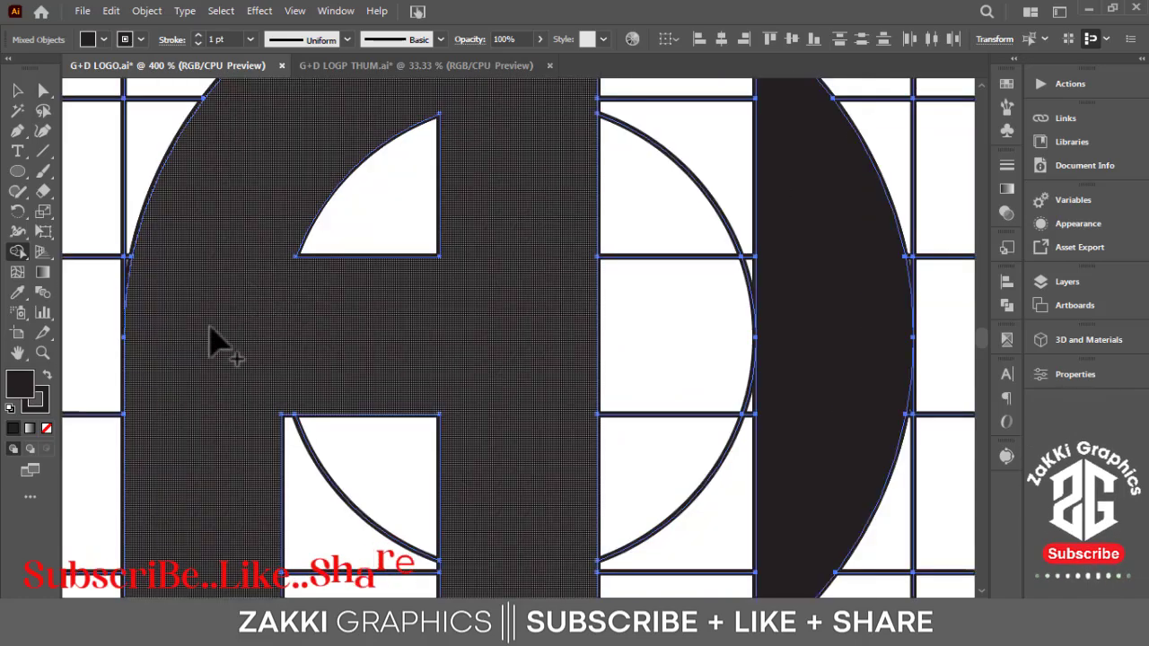
{"action": "mouse_move", "coordinate": [695, 253]}
{"action": "left_mouse_down"}
{"action": "mouse_move", "coordinate": [487, 333]}
{"action": "mouse_move", "coordinate": [436, 385]}
{"action": "mouse_move", "coordinate": [423, 218]}
{"action": "left_mouse_up"}
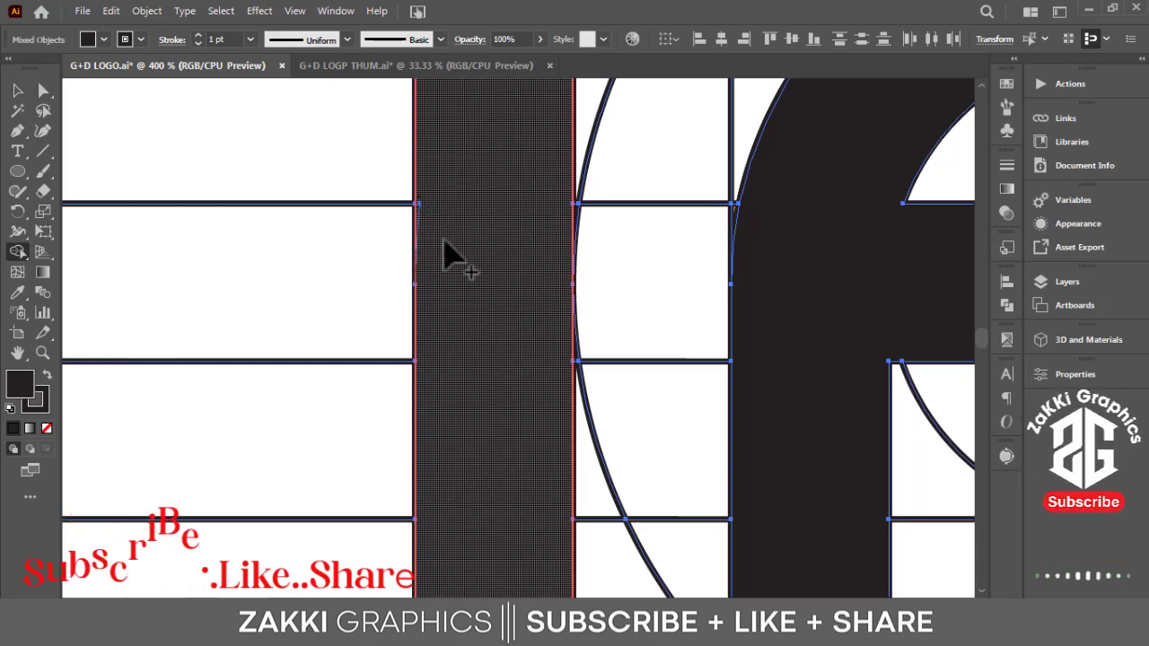
{"action": "mouse_move", "coordinate": [628, 215]}
{"action": "left_mouse_down"}
{"action": "mouse_move", "coordinate": [526, 308]}
{"action": "mouse_move", "coordinate": [487, 367]}
{"action": "left_mouse_up"}
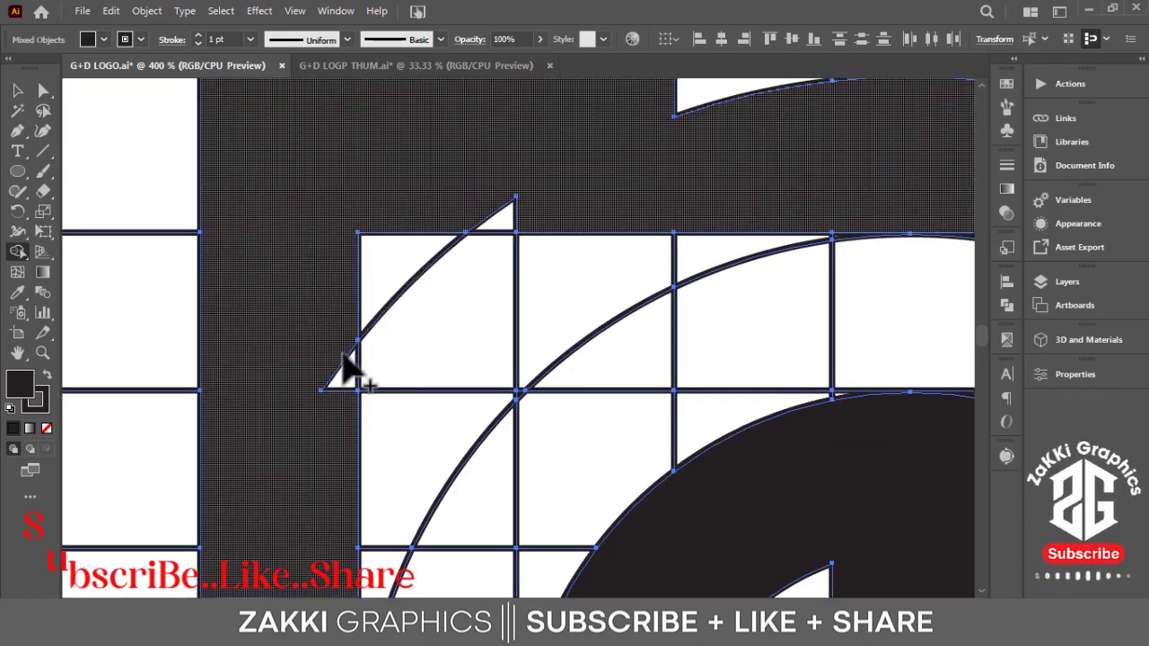
{"action": "left_click_drag", "start_coordinate": [687, 174], "coordinate": [449, 302]}
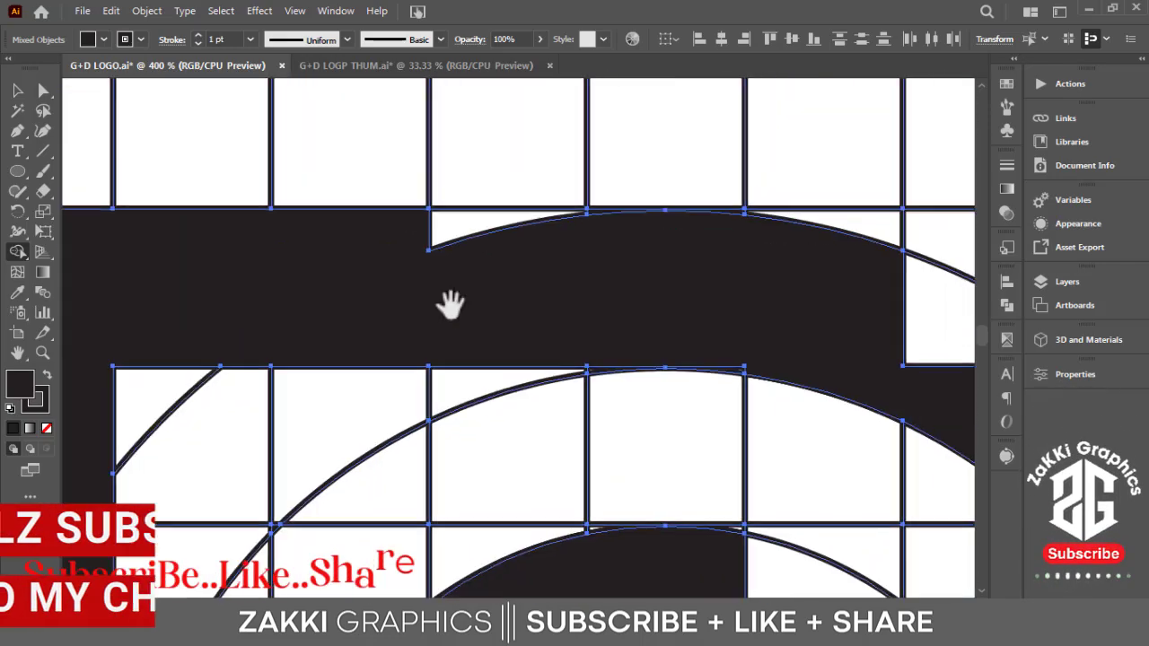
{"action": "left_click", "coordinate": [501, 231]}
{"action": "left_click_drag", "start_coordinate": [614, 273], "coordinate": [575, 261]}
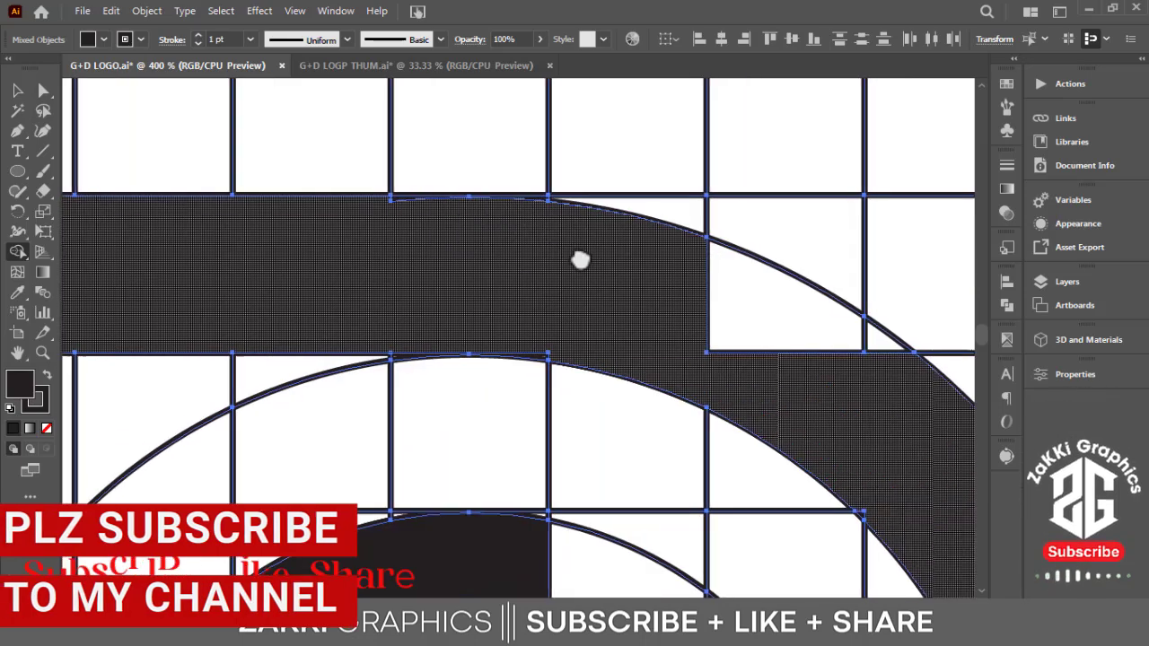
{"action": "left_click", "coordinate": [411, 224]}
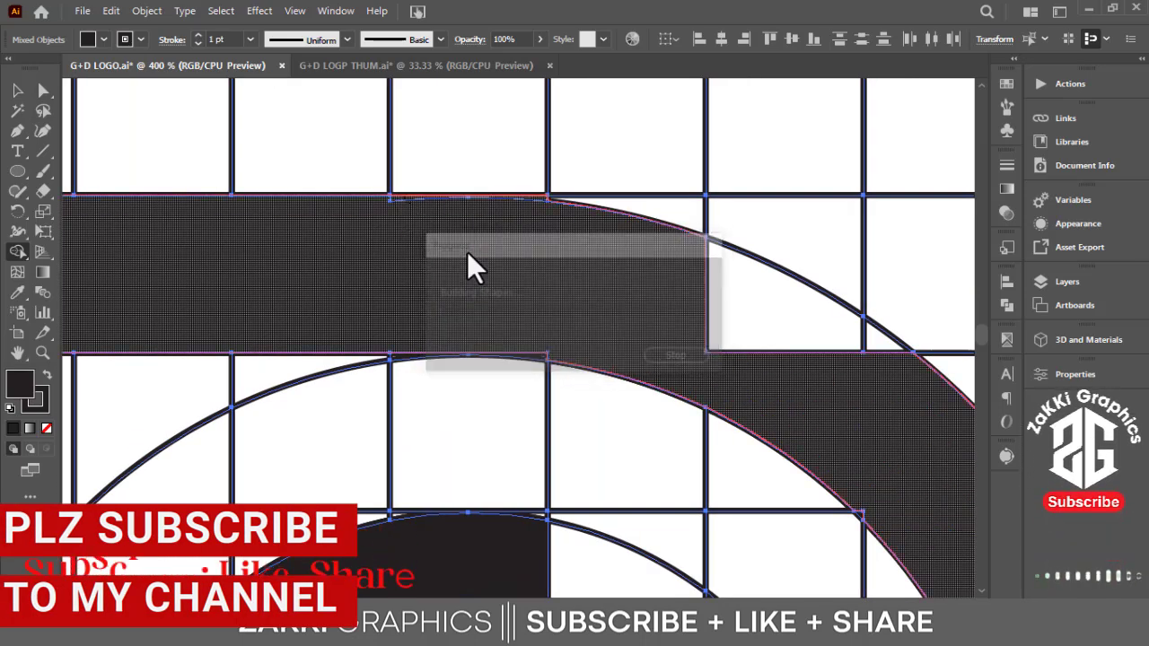
{"action": "mouse_move", "coordinate": [571, 261]}
{"action": "left_mouse_down"}
{"action": "mouse_move", "coordinate": [426, 209]}
{"action": "mouse_move", "coordinate": [392, 185]}
{"action": "left_mouse_up"}
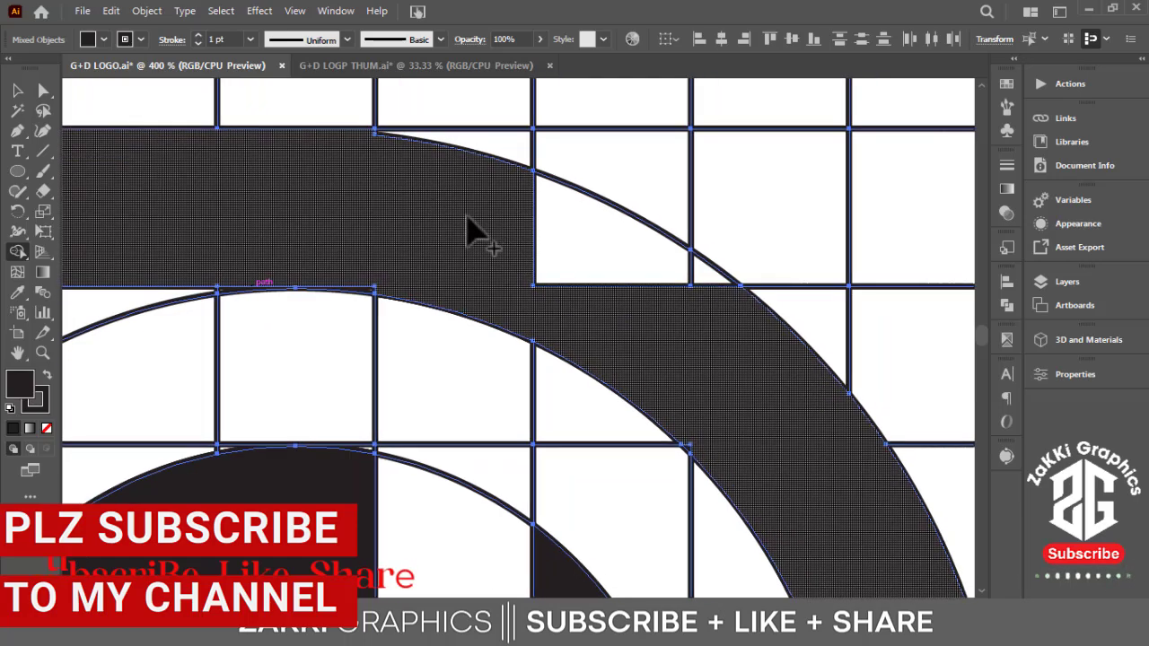
{"action": "left_click_drag", "start_coordinate": [467, 231], "coordinate": [622, 308]}
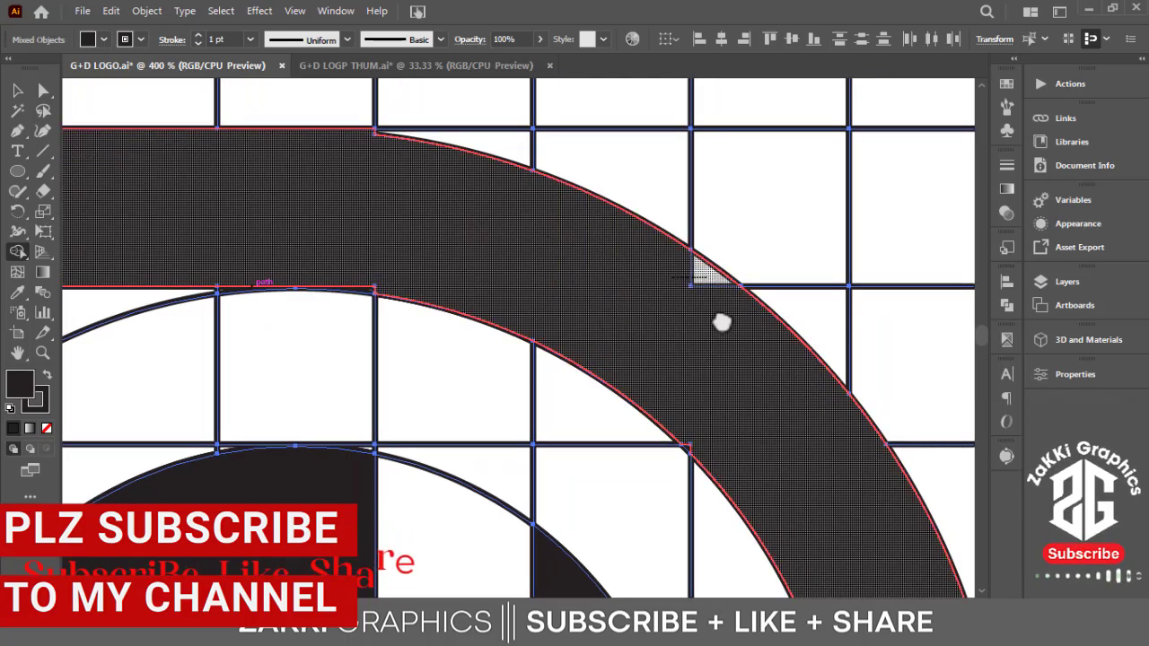
Merge the curved band pieces and the small region along its left edge into one shape
{"action": "left_click_drag", "start_coordinate": [718, 320], "coordinate": [872, 288]}
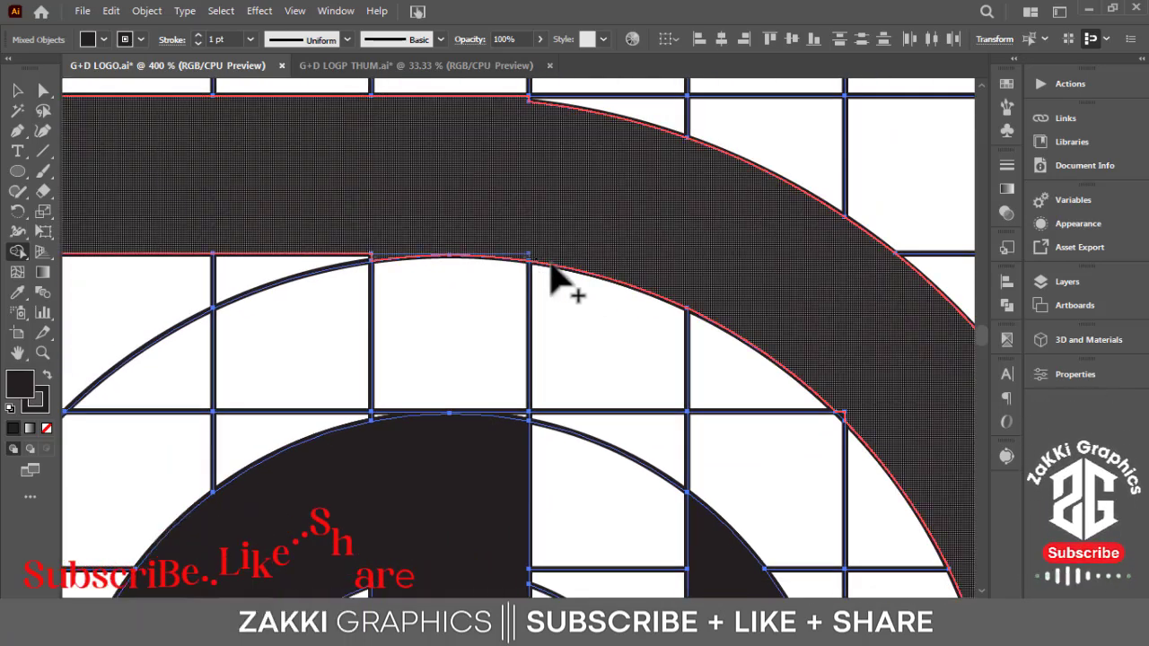
{"action": "left_click", "coordinate": [620, 285]}
{"action": "mouse_move", "coordinate": [634, 314]}
{"action": "left_mouse_down"}
{"action": "mouse_move", "coordinate": [515, 192]}
{"action": "mouse_move", "coordinate": [646, 380]}
{"action": "mouse_move", "coordinate": [560, 256]}
{"action": "left_mouse_up"}
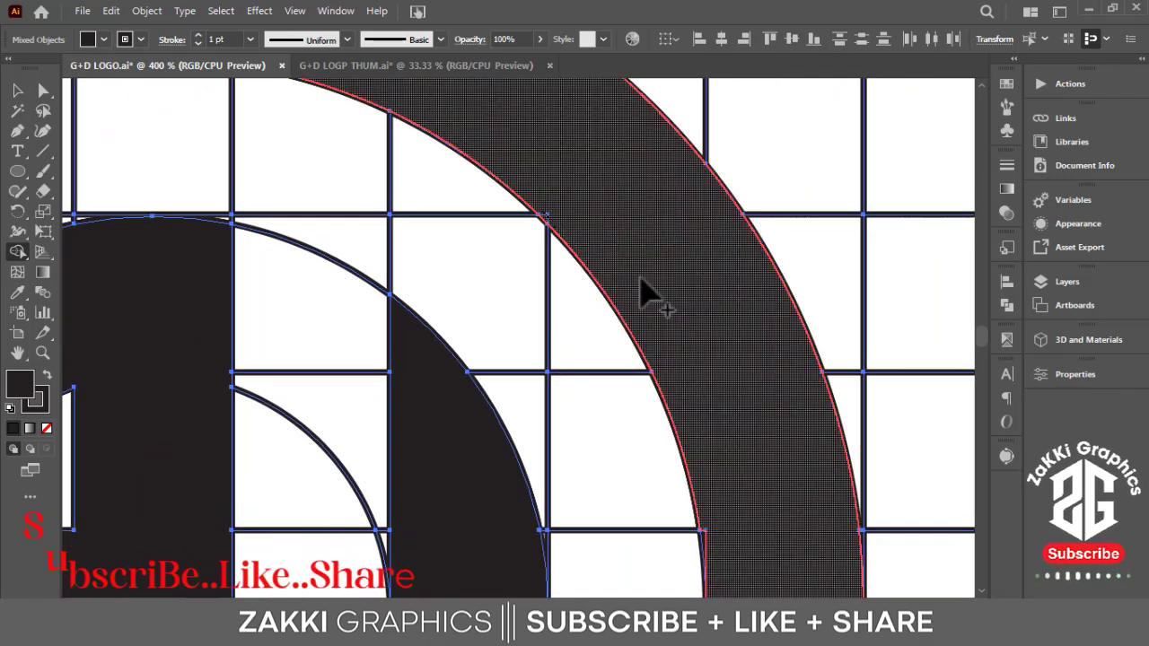
{"action": "left_click_drag", "start_coordinate": [644, 282], "coordinate": [598, 229]}
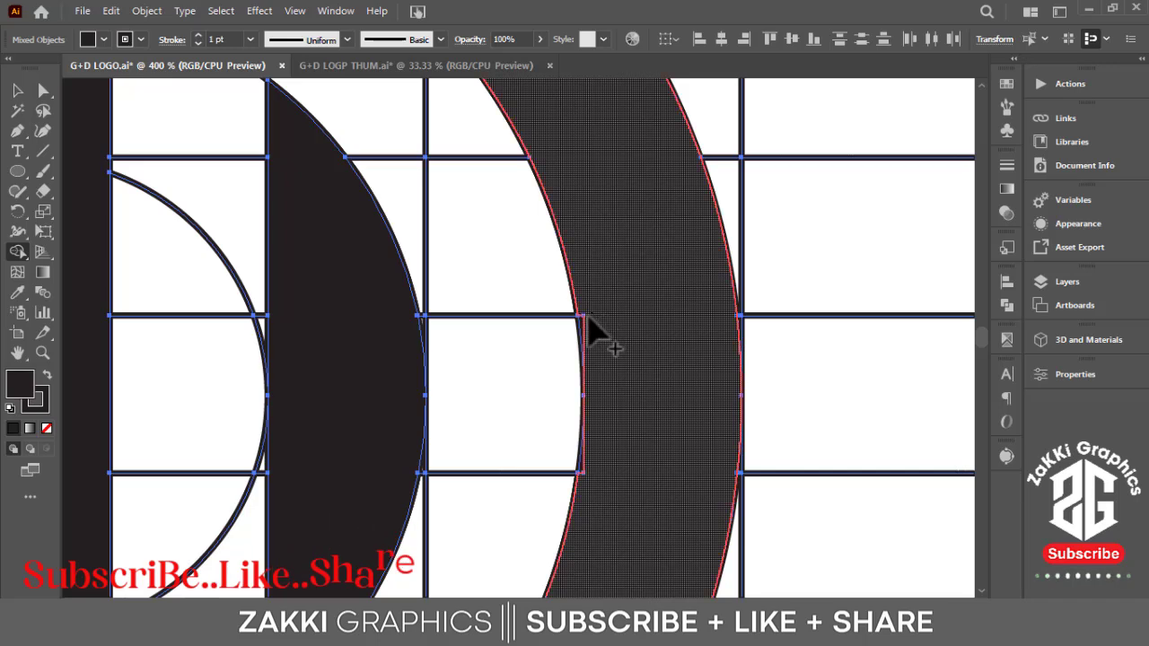
{"action": "left_click_drag", "start_coordinate": [588, 341], "coordinate": [588, 489]}
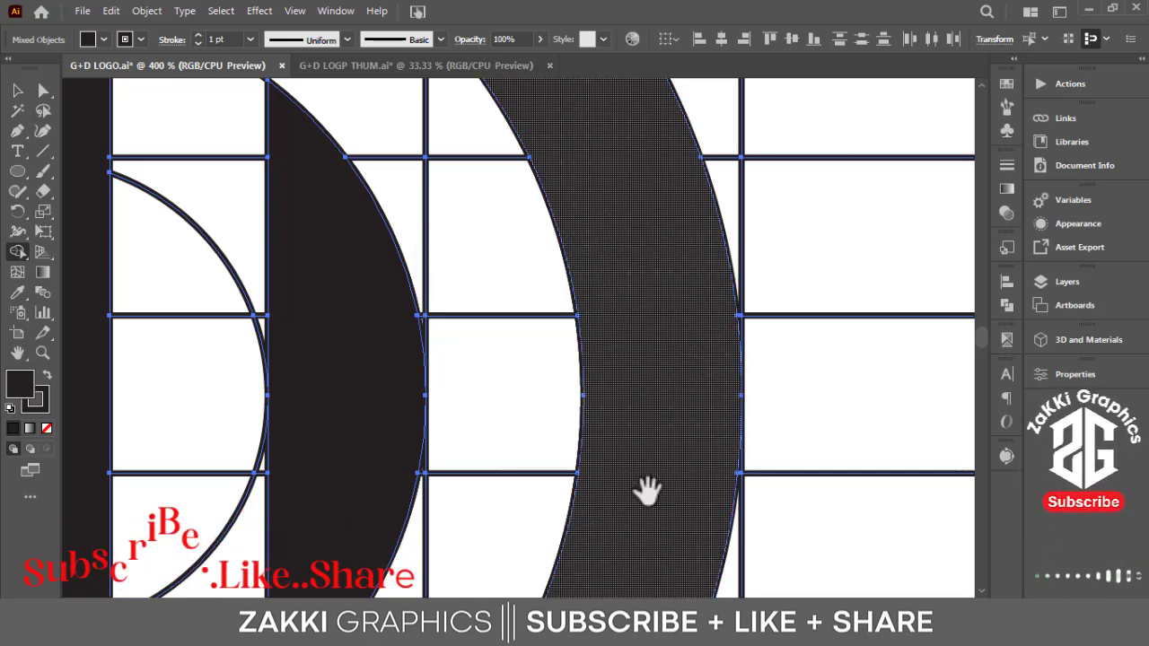
{"action": "mouse_move", "coordinate": [647, 487]}
{"action": "left_mouse_down"}
{"action": "mouse_move", "coordinate": [585, 421]}
{"action": "mouse_move", "coordinate": [518, 210]}
{"action": "mouse_move", "coordinate": [532, 335]}
{"action": "left_mouse_up"}
{"action": "scroll", "coordinate": [580, 262], "scroll_direction": "down", "scroll_amount": 2}
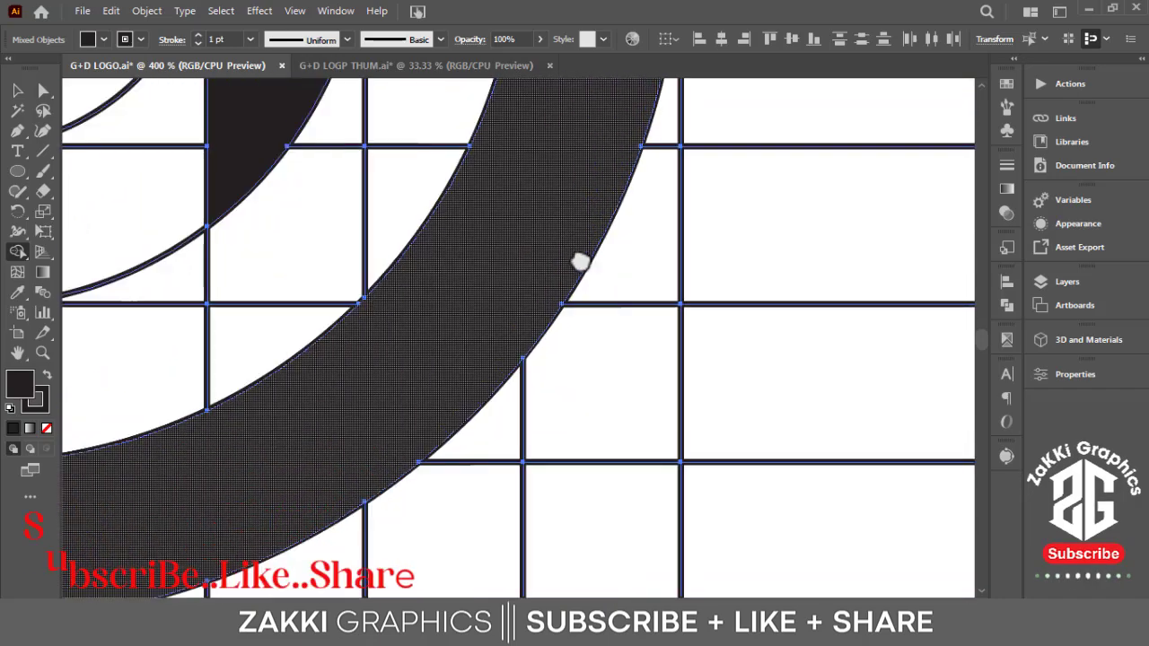
{"action": "scroll", "coordinate": [580, 262], "scroll_direction": "down", "scroll_amount": 3}
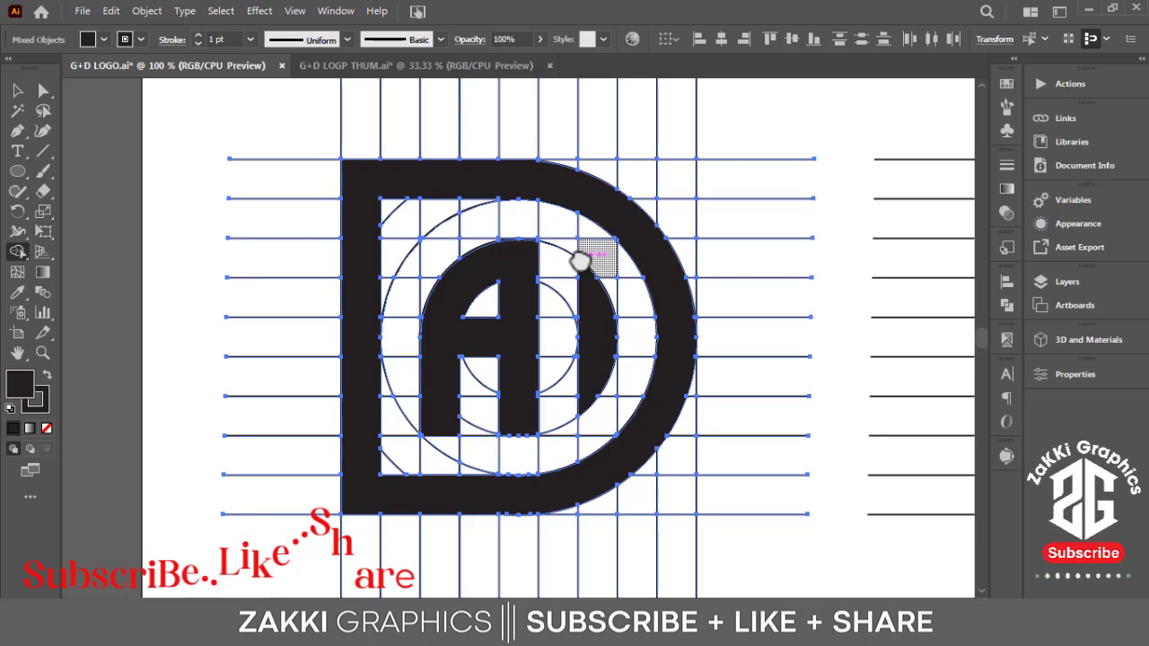
Move over to the shield's nested outlines and select all objects, ready for Shape Builder
{"action": "scroll", "coordinate": [579, 261], "scroll_direction": "down", "scroll_amount": 1}
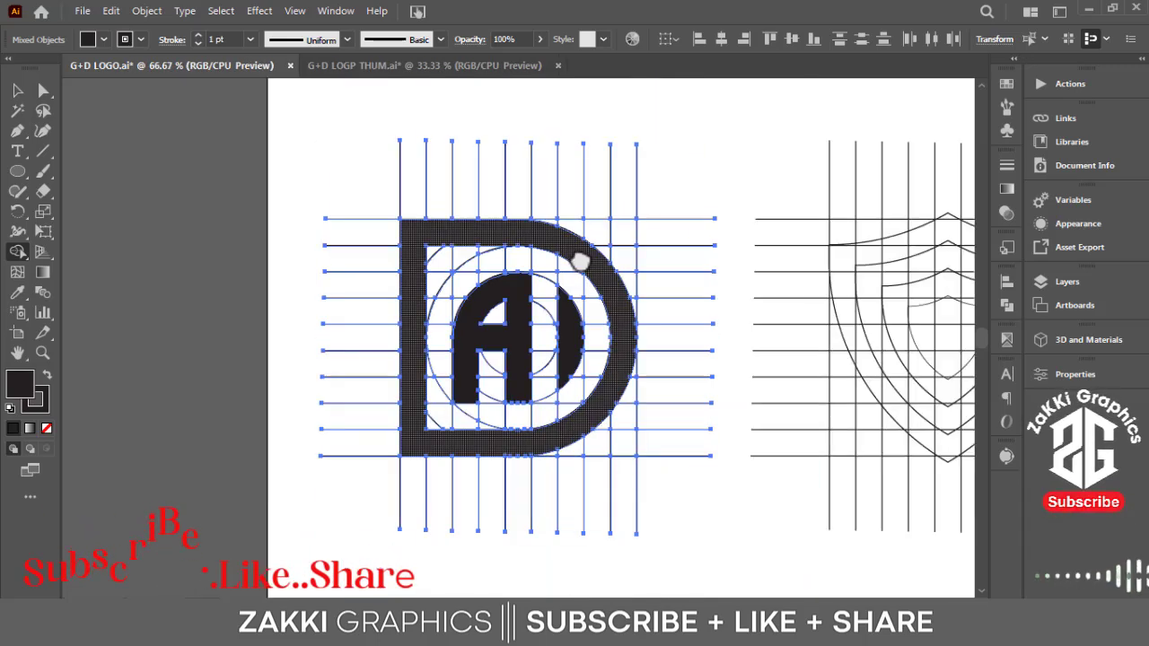
{"action": "left_click_drag", "start_coordinate": [840, 433], "coordinate": [502, 434]}
{"action": "key", "text": "ctrl+plus"}
{"action": "key", "text": "ctrl+plus"}
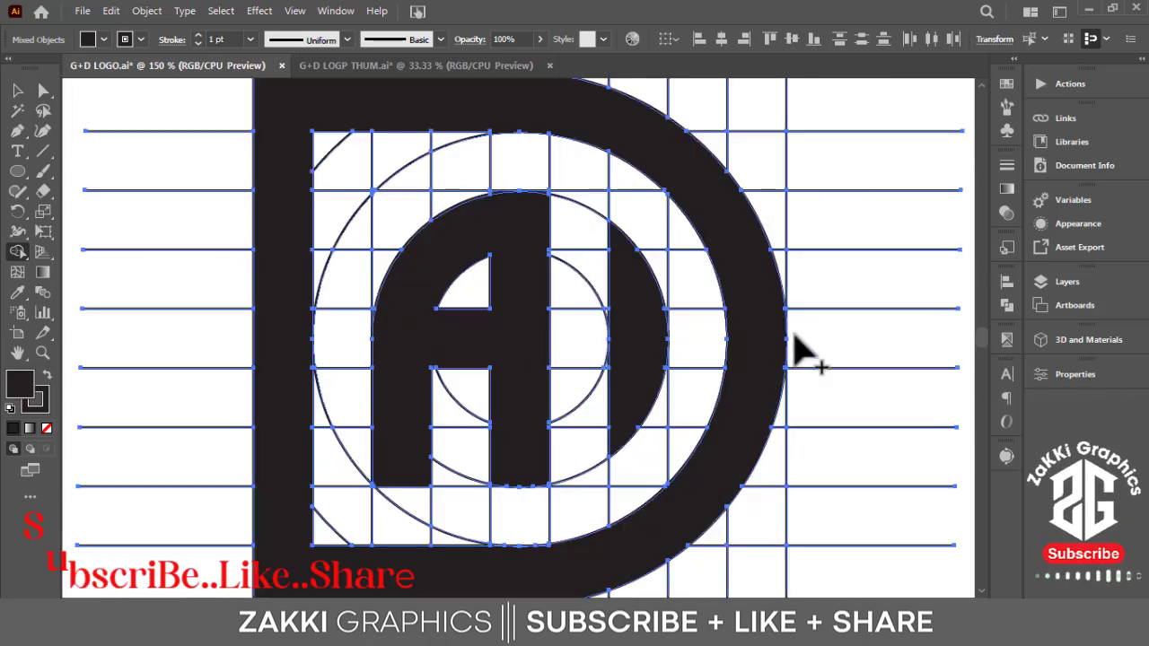
{"action": "left_click_drag", "start_coordinate": [802, 352], "coordinate": [297, 321]}
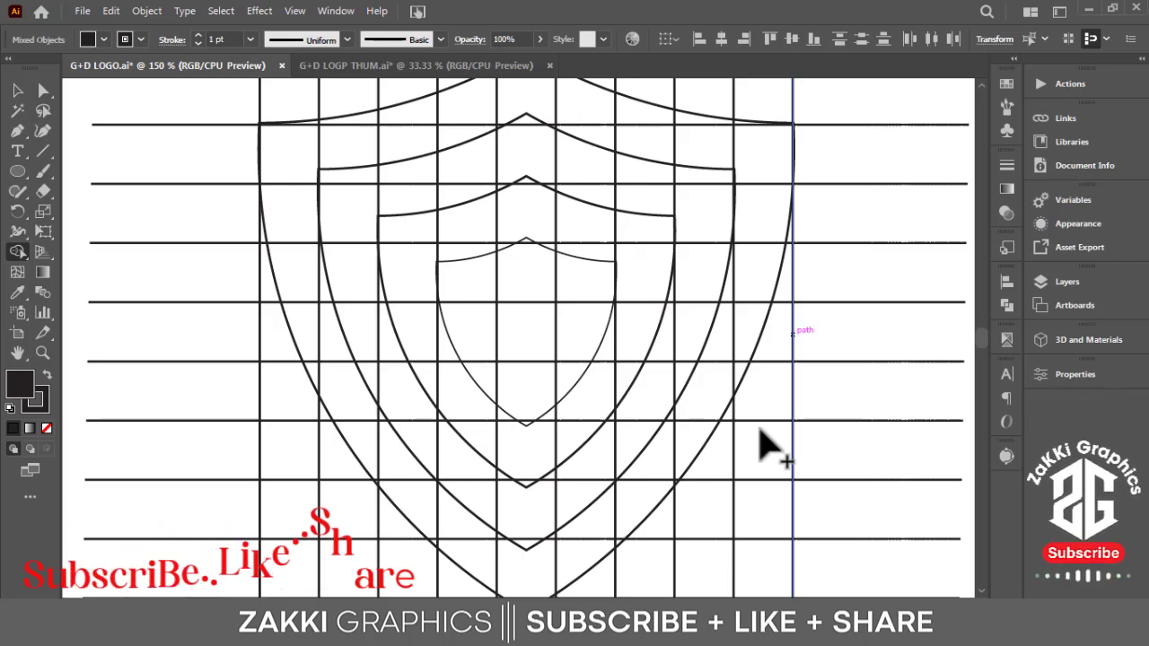
{"action": "scroll", "coordinate": [708, 368], "scroll_direction": "up", "scroll_amount": 2}
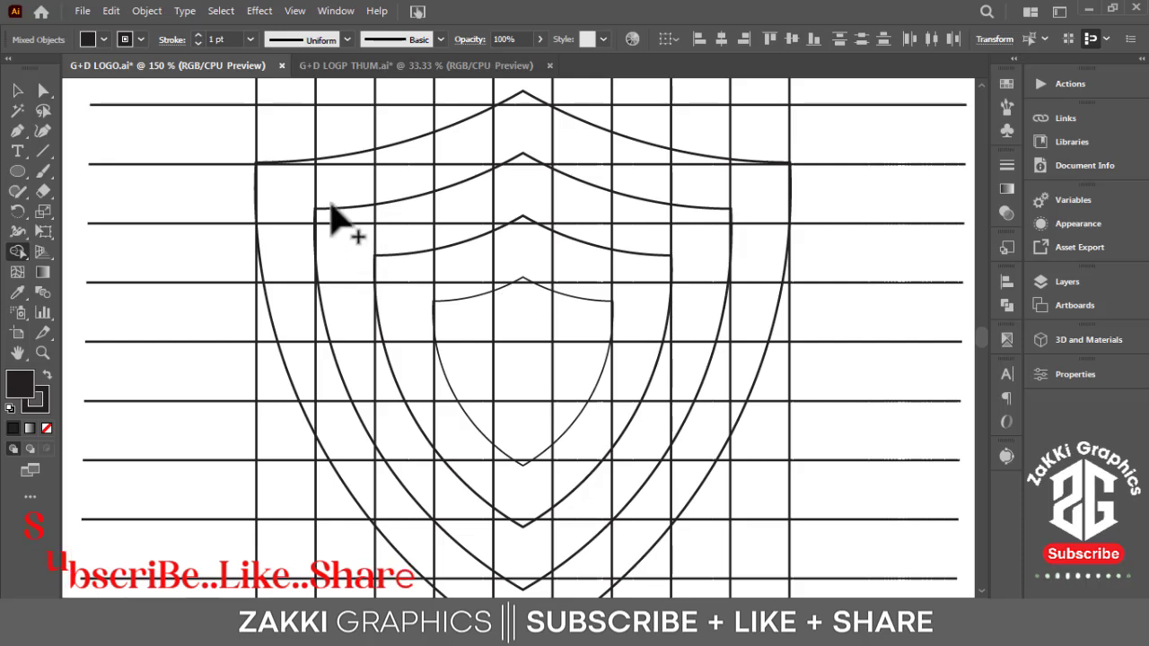
{"action": "left_click", "coordinate": [18, 91]}
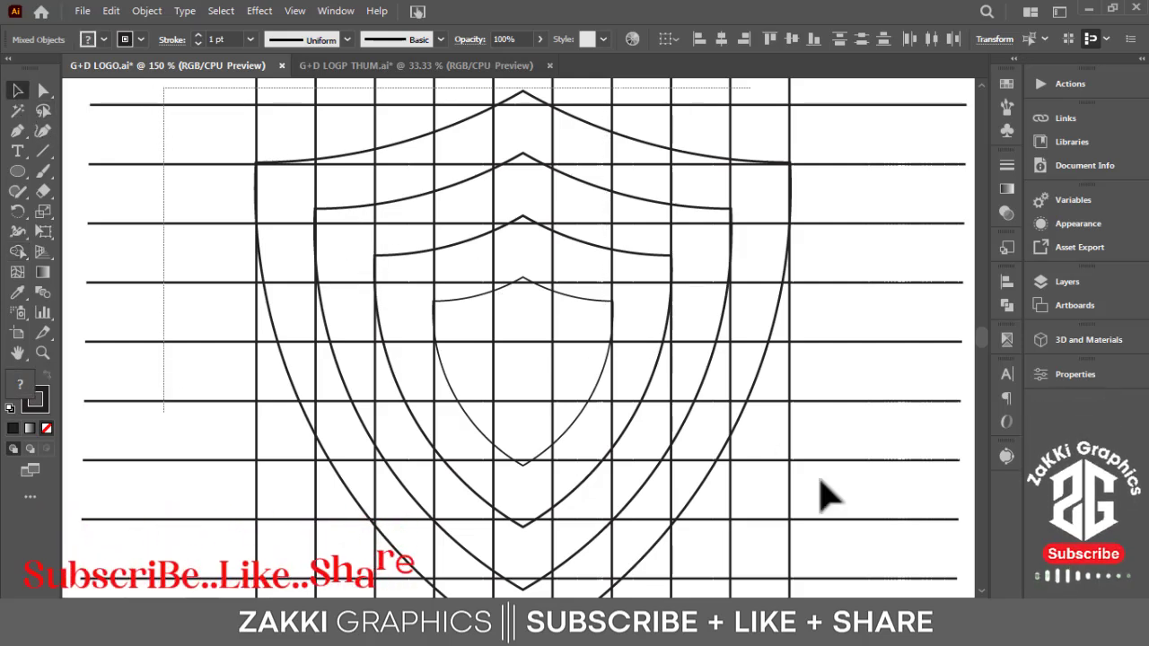
{"action": "key", "text": "ctrl+a"}
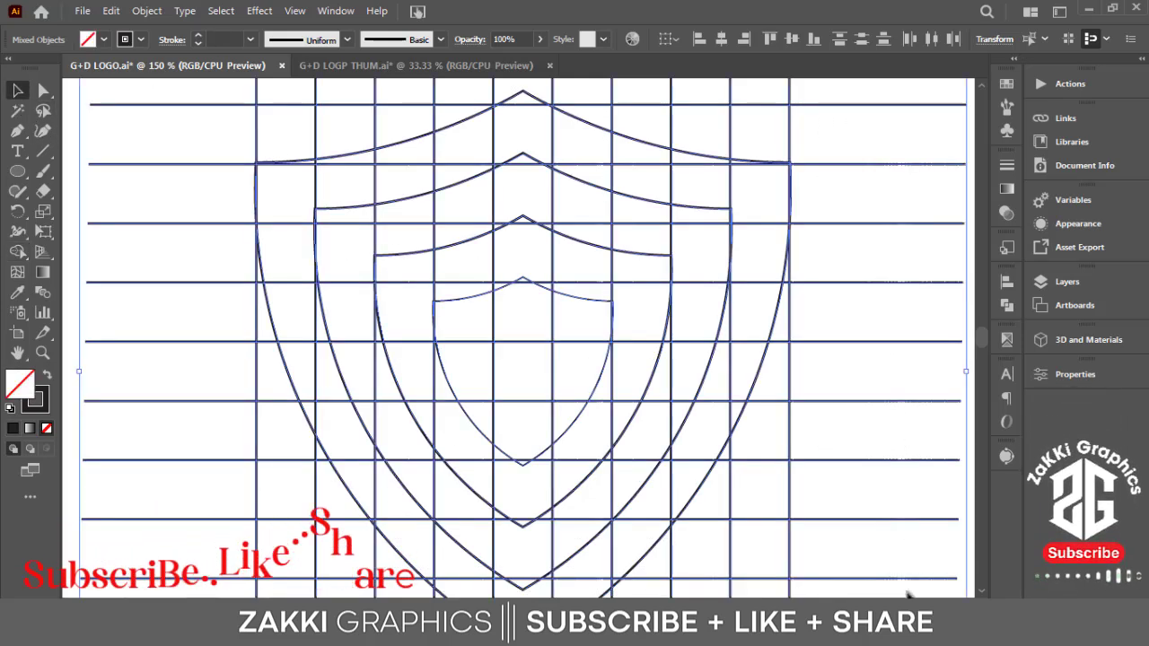
{"action": "left_click", "coordinate": [18, 253]}
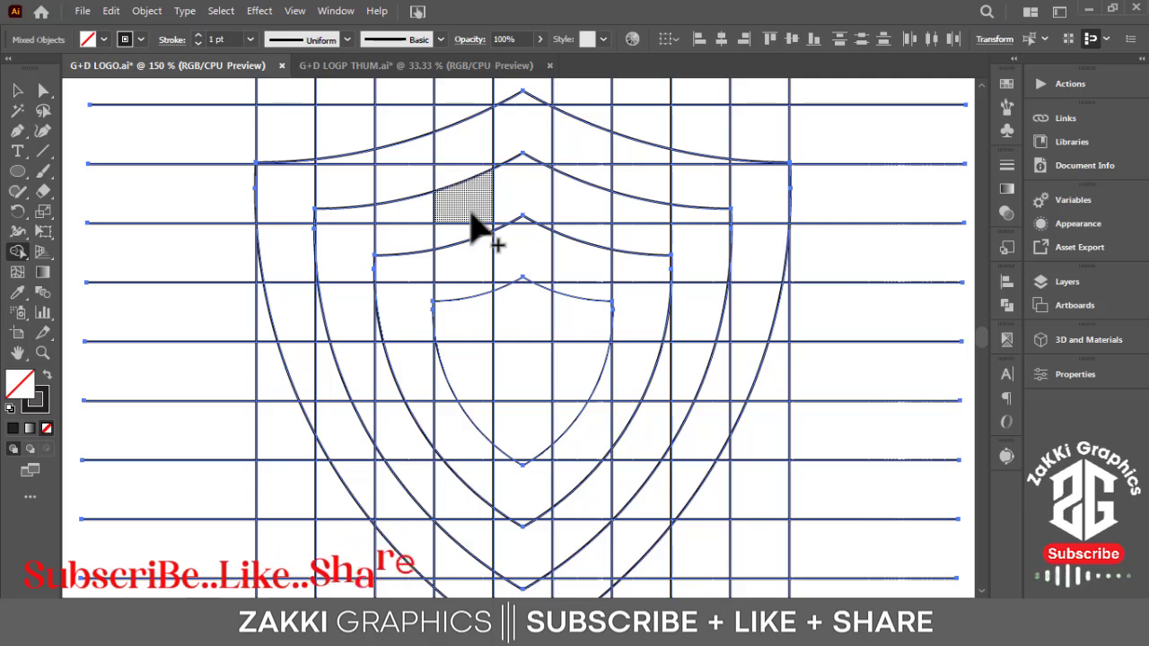
Merge the left letter's top, middle and lower-left diagonal bands and fill them black
{"action": "left_click_drag", "start_coordinate": [465, 201], "coordinate": [292, 288]}
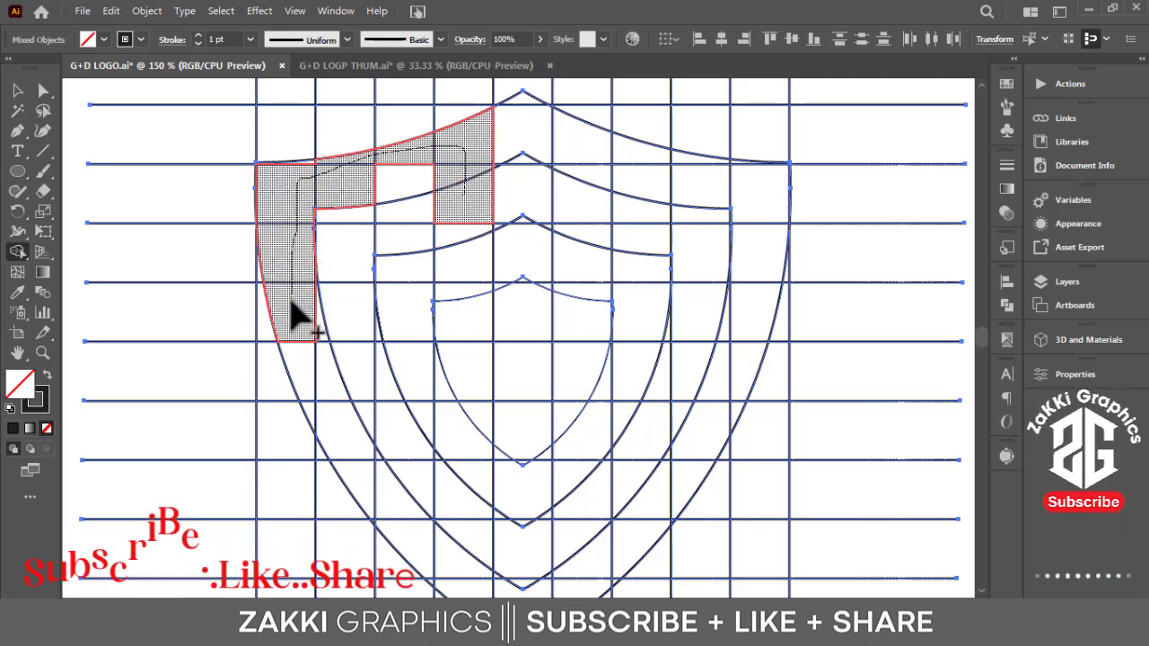
{"action": "mouse_move", "coordinate": [295, 308]}
{"action": "left_mouse_down"}
{"action": "mouse_move", "coordinate": [461, 329]}
{"action": "mouse_move", "coordinate": [478, 528]}
{"action": "left_mouse_up"}
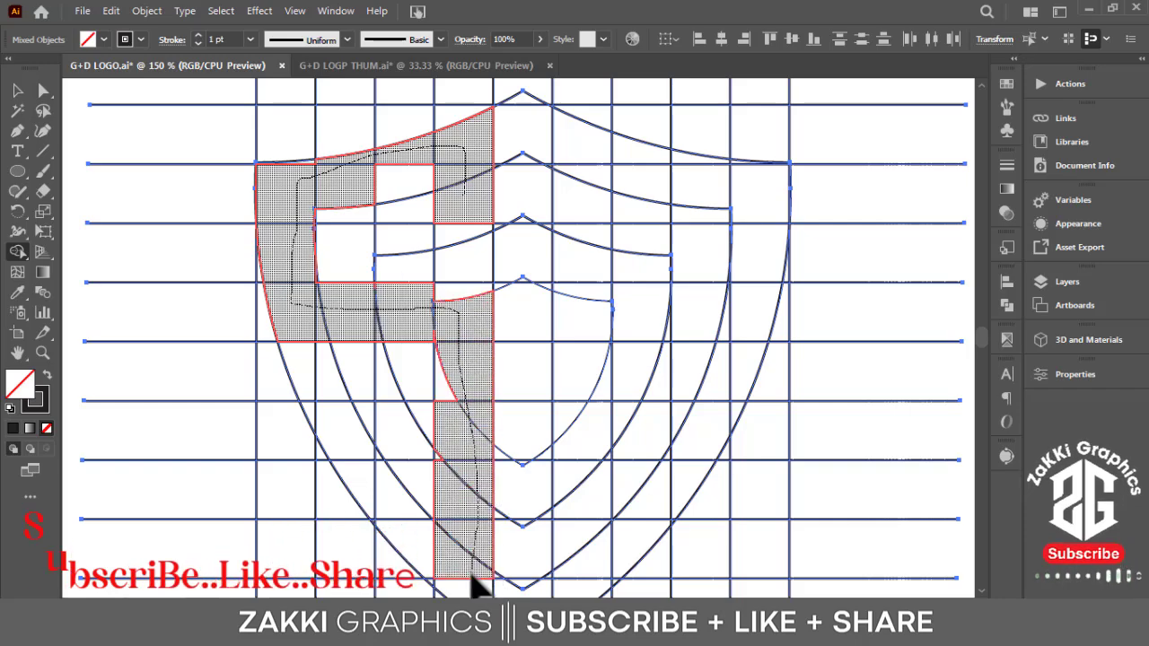
{"action": "mouse_move", "coordinate": [471, 583]}
{"action": "left_mouse_down"}
{"action": "mouse_move", "coordinate": [444, 592]}
{"action": "mouse_move", "coordinate": [318, 429]}
{"action": "mouse_move", "coordinate": [526, 398]}
{"action": "left_mouse_up"}
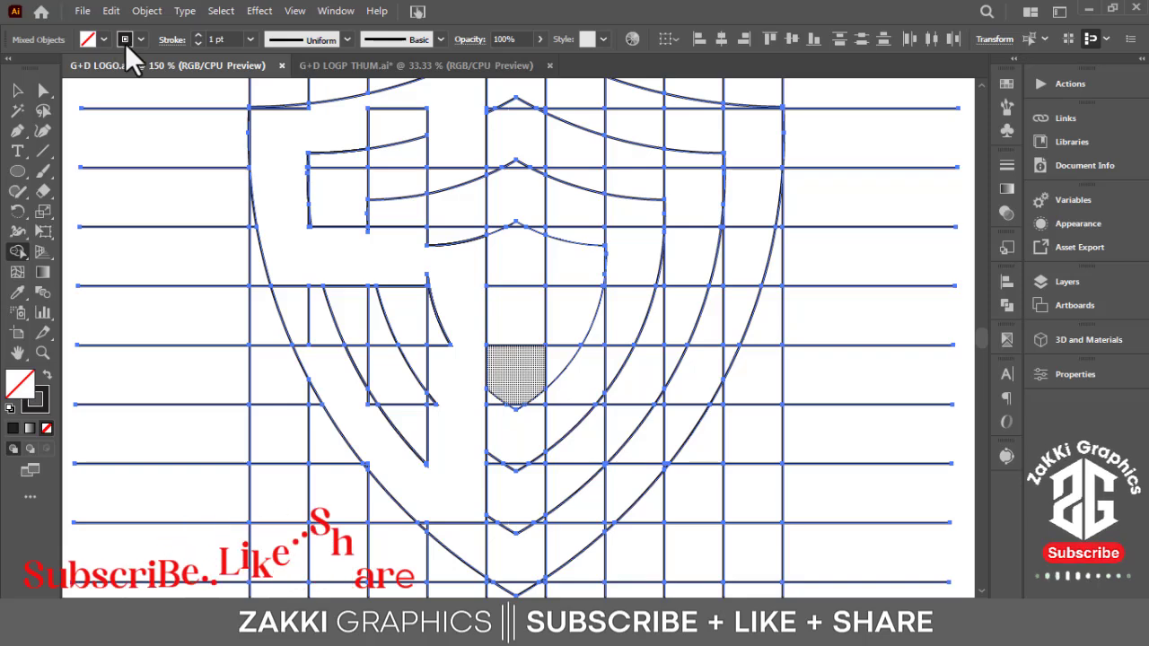
{"action": "left_click", "coordinate": [103, 40]}
{"action": "left_click", "coordinate": [45, 70]}
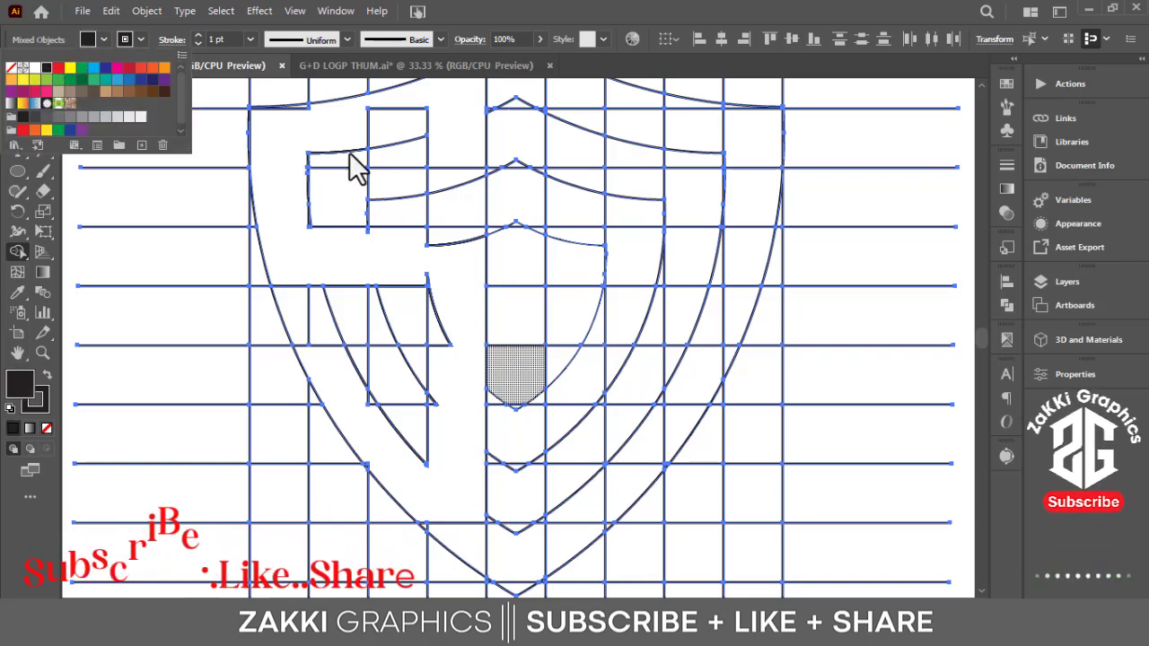
{"action": "left_click", "coordinate": [305, 139]}
Add the top square and right-hand notch pieces to the black letter, starting the right column
{"action": "left_click_drag", "start_coordinate": [389, 141], "coordinate": [460, 118]}
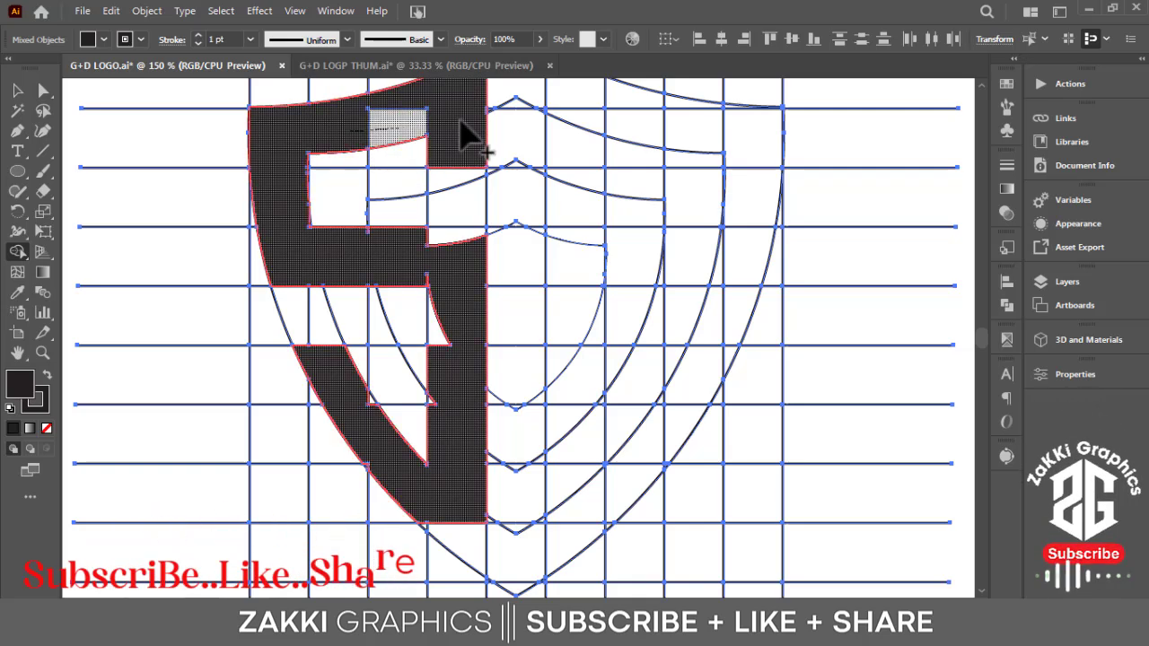
{"action": "left_click_drag", "start_coordinate": [294, 164], "coordinate": [300, 170]}
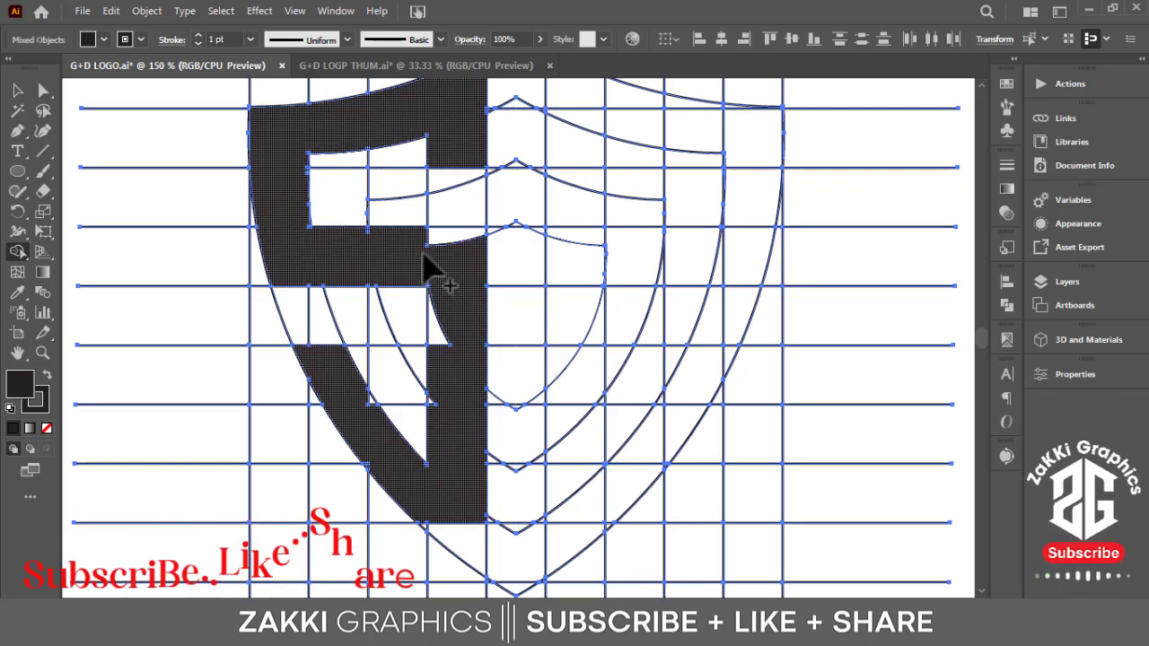
{"action": "mouse_move", "coordinate": [429, 262]}
{"action": "left_mouse_down"}
{"action": "mouse_move", "coordinate": [437, 404]}
{"action": "mouse_move", "coordinate": [476, 549]}
{"action": "left_mouse_up"}
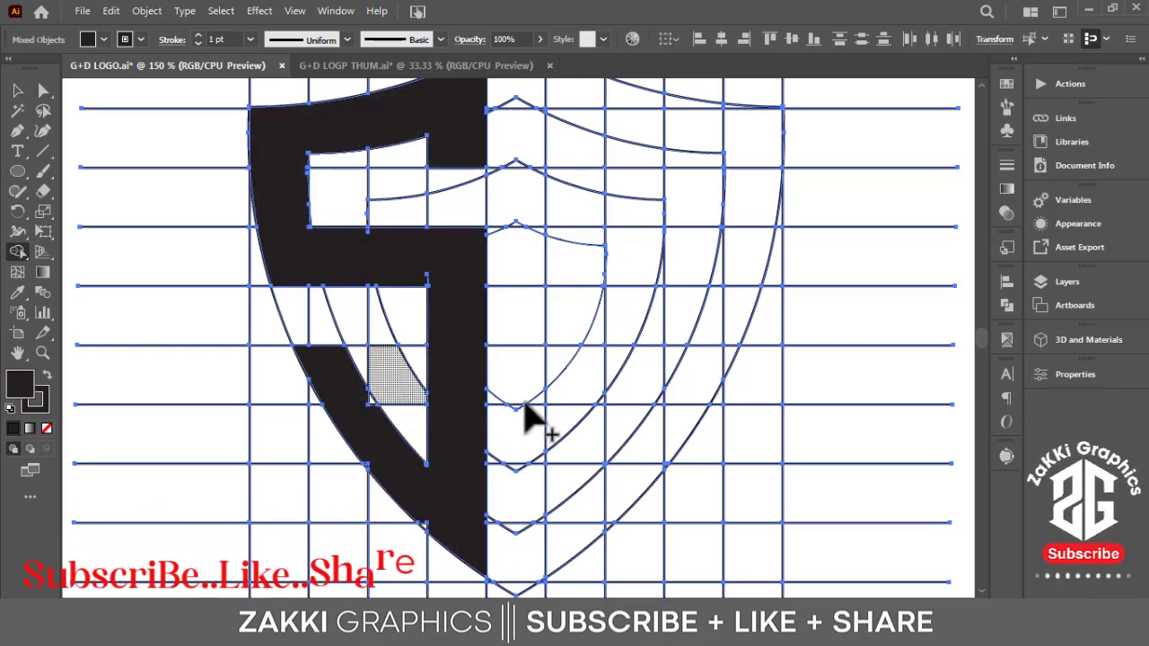
{"action": "left_click_drag", "start_coordinate": [565, 342], "coordinate": [486, 391]}
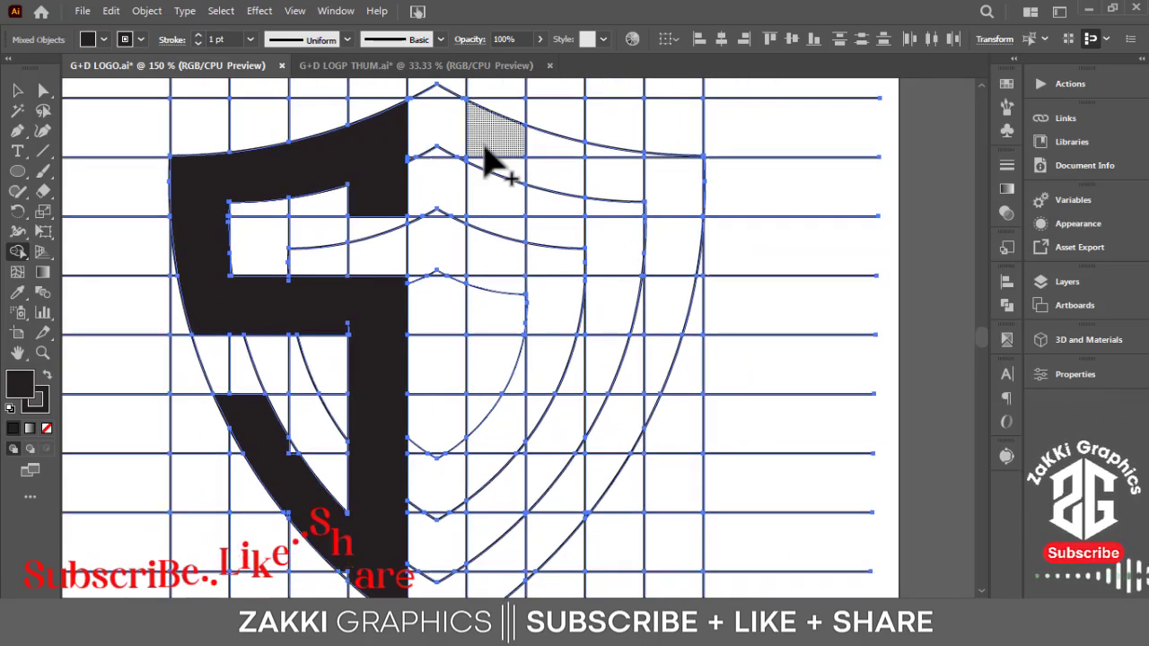
Combine the right letter's column, top arm, horizontal bar and bottom cell
{"action": "mouse_move", "coordinate": [489, 135]}
{"action": "left_mouse_down"}
{"action": "mouse_move", "coordinate": [492, 458]}
{"action": "mouse_move", "coordinate": [559, 167]}
{"action": "mouse_move", "coordinate": [651, 339]}
{"action": "left_mouse_up"}
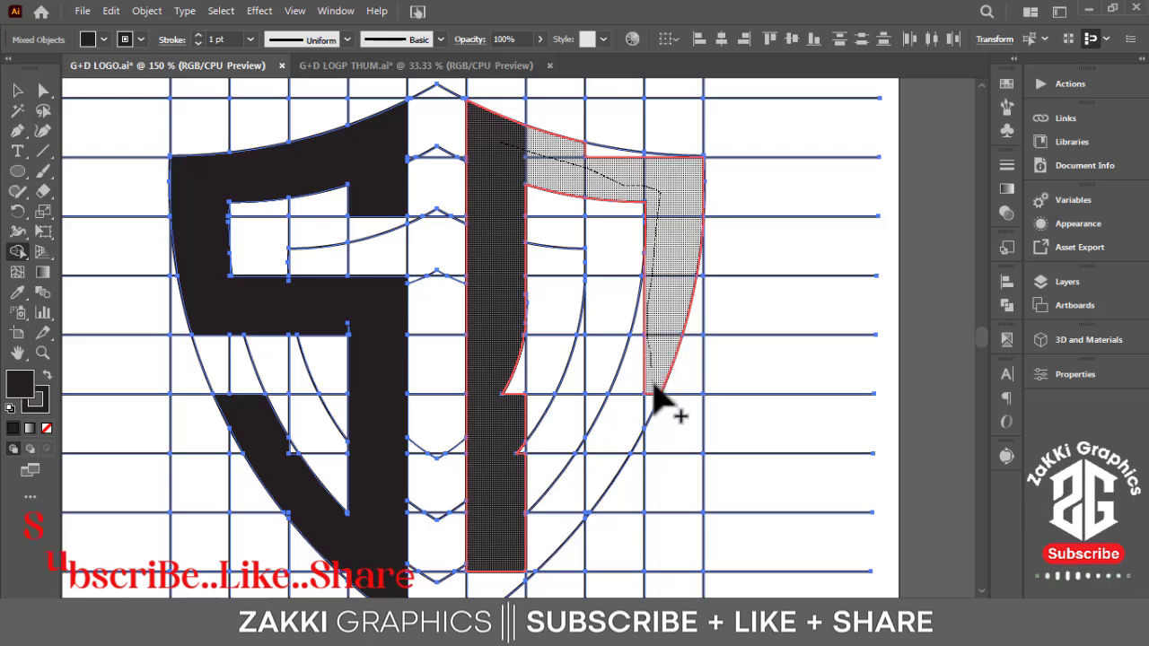
{"action": "left_click_drag", "start_coordinate": [656, 395], "coordinate": [669, 419]}
{"action": "left_click_drag", "start_coordinate": [526, 306], "coordinate": [675, 331]}
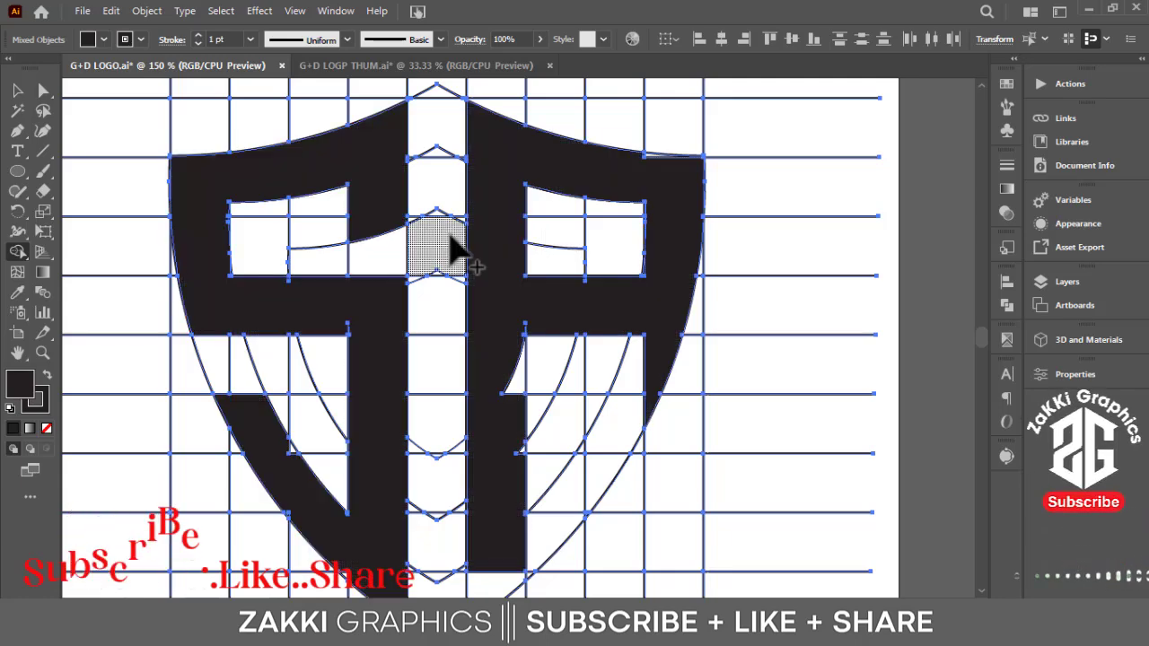
{"action": "scroll", "coordinate": [357, 315], "scroll_direction": "down", "scroll_amount": 1}
{"action": "scroll", "coordinate": [487, 347], "scroll_direction": "down", "scroll_amount": 2}
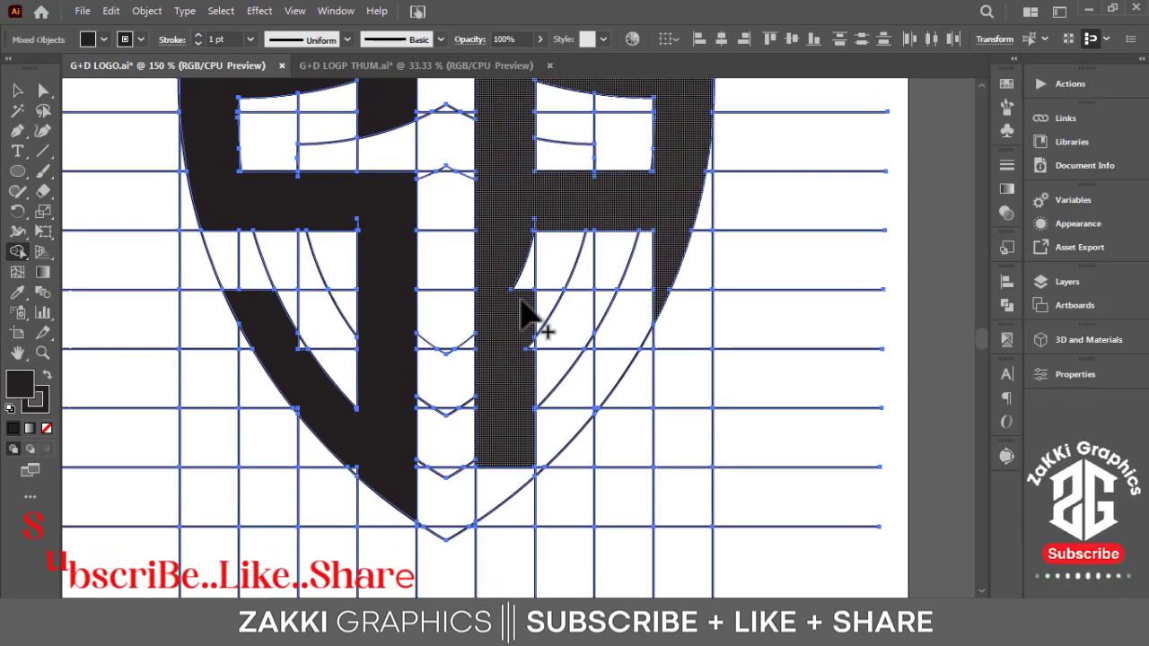
{"action": "left_click_drag", "start_coordinate": [526, 403], "coordinate": [508, 493]}
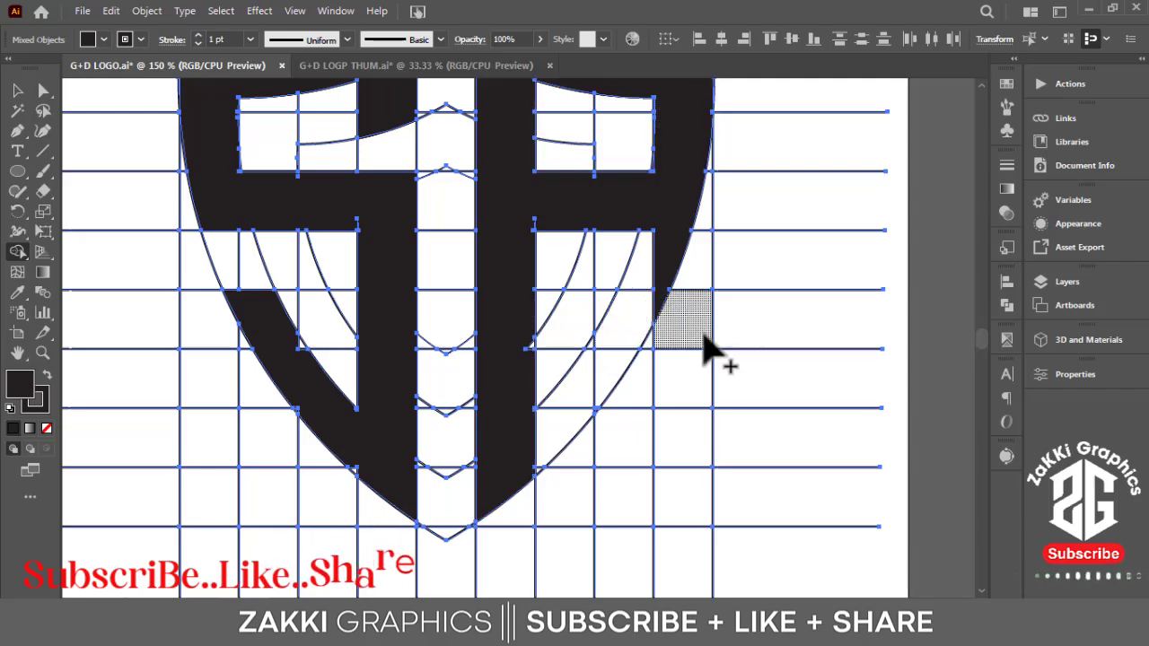
Merge the left letter into one solid shape and rebuild the right letter as one shape
{"action": "scroll", "coordinate": [709, 345], "scroll_direction": "up", "scroll_amount": 3}
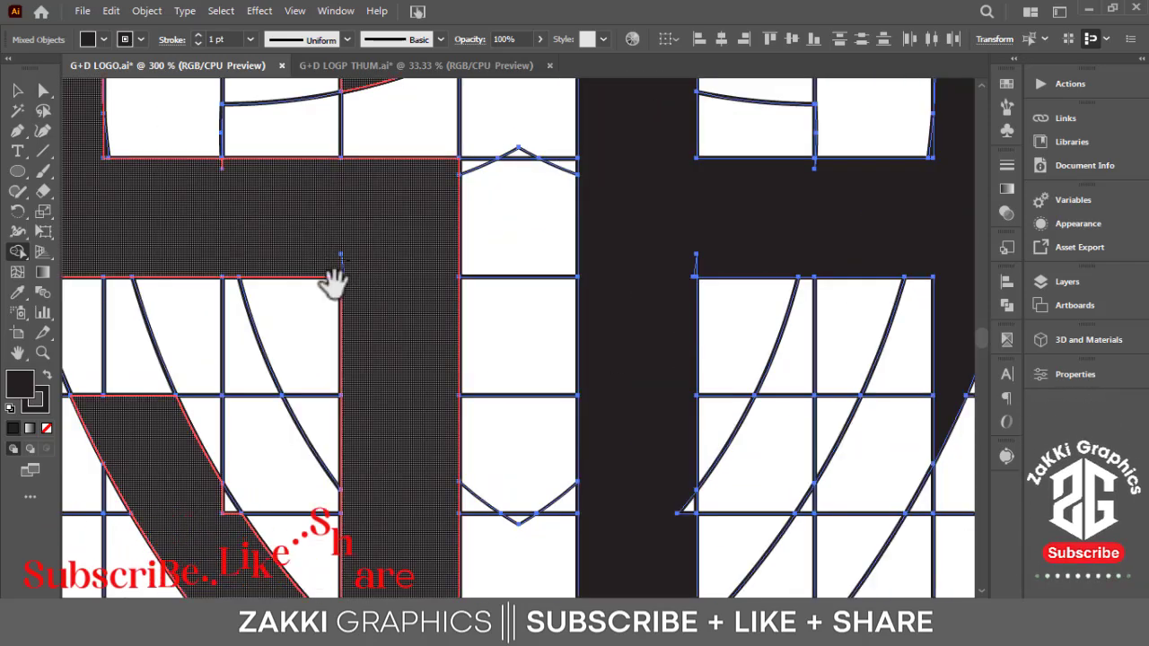
{"action": "left_click_drag", "start_coordinate": [334, 283], "coordinate": [517, 349]}
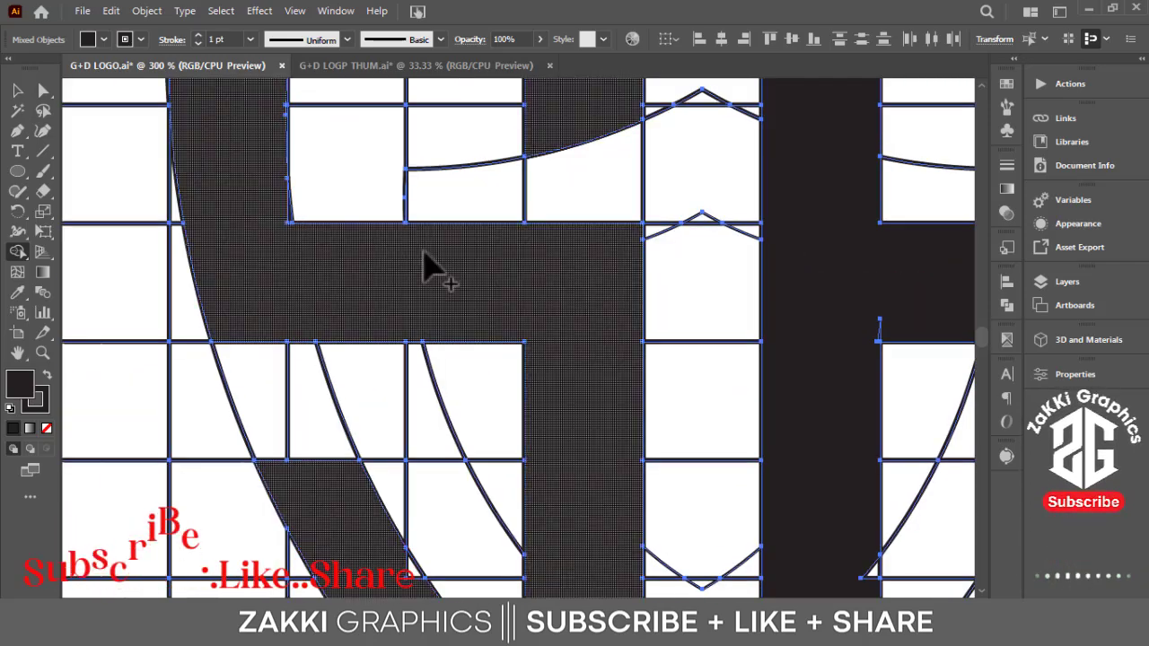
{"action": "left_click_drag", "start_coordinate": [425, 254], "coordinate": [449, 408]}
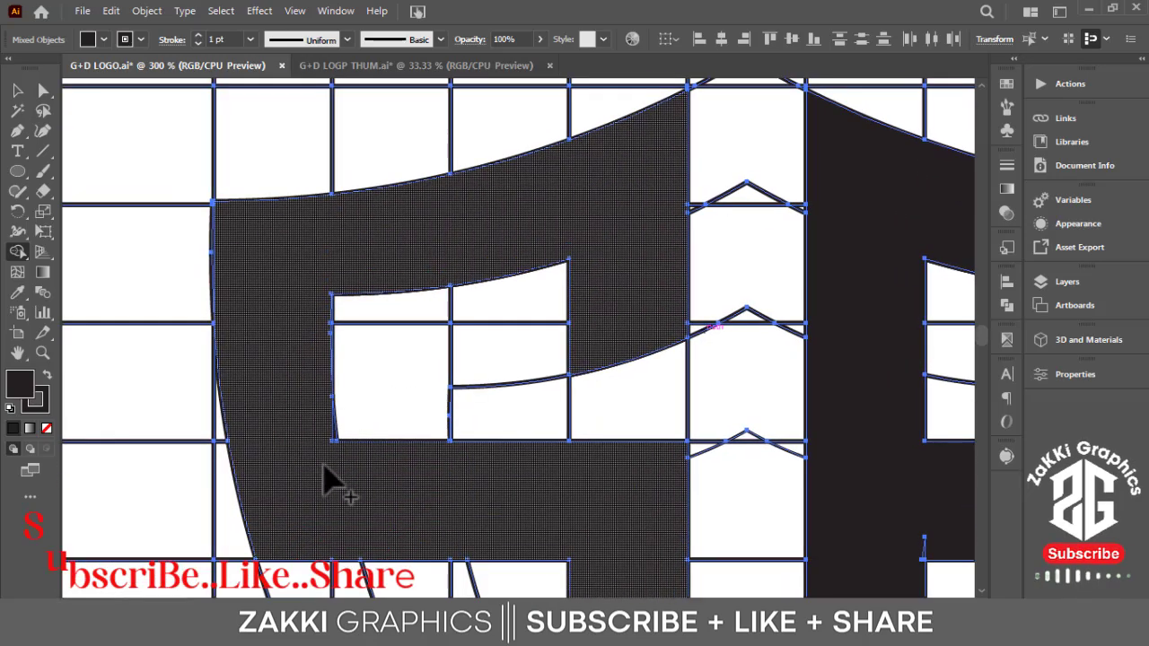
{"action": "left_click", "coordinate": [340, 462]}
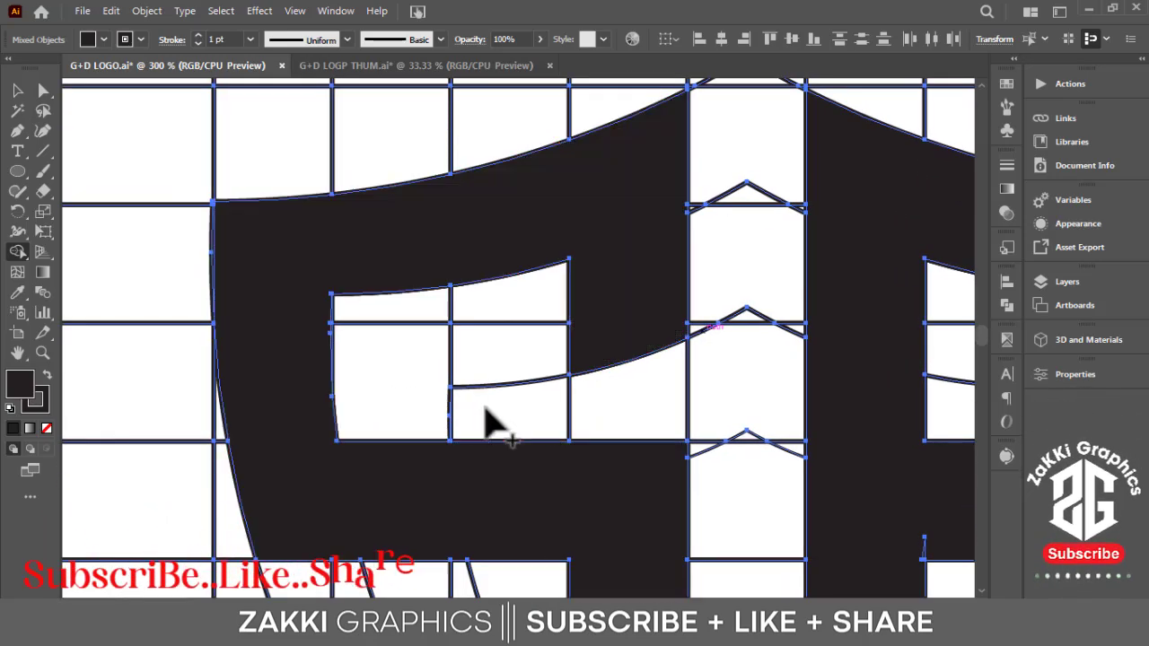
{"action": "left_click_drag", "start_coordinate": [807, 332], "coordinate": [520, 384]}
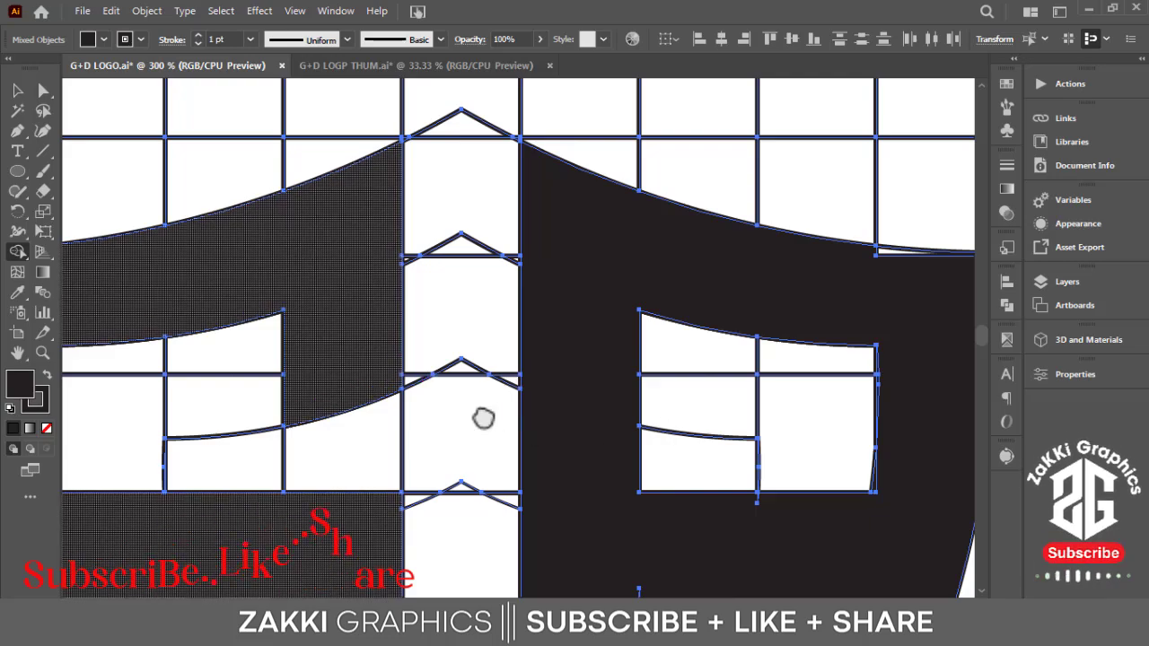
{"action": "left_click_drag", "start_coordinate": [483, 418], "coordinate": [271, 414]}
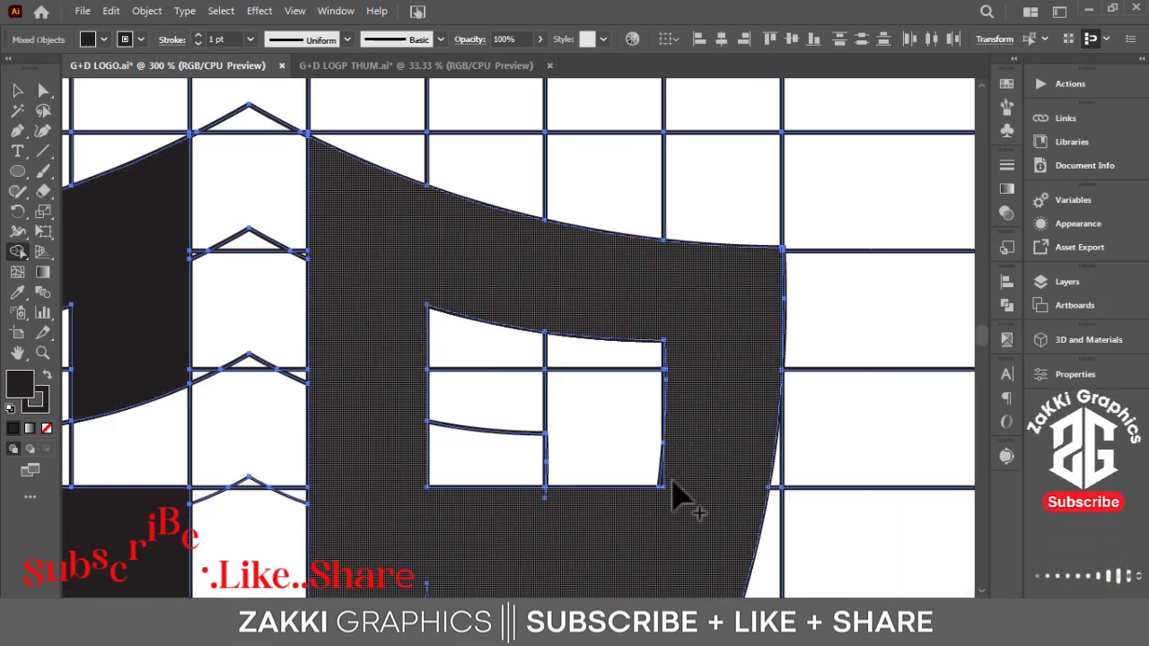
{"action": "left_click", "coordinate": [664, 505]}
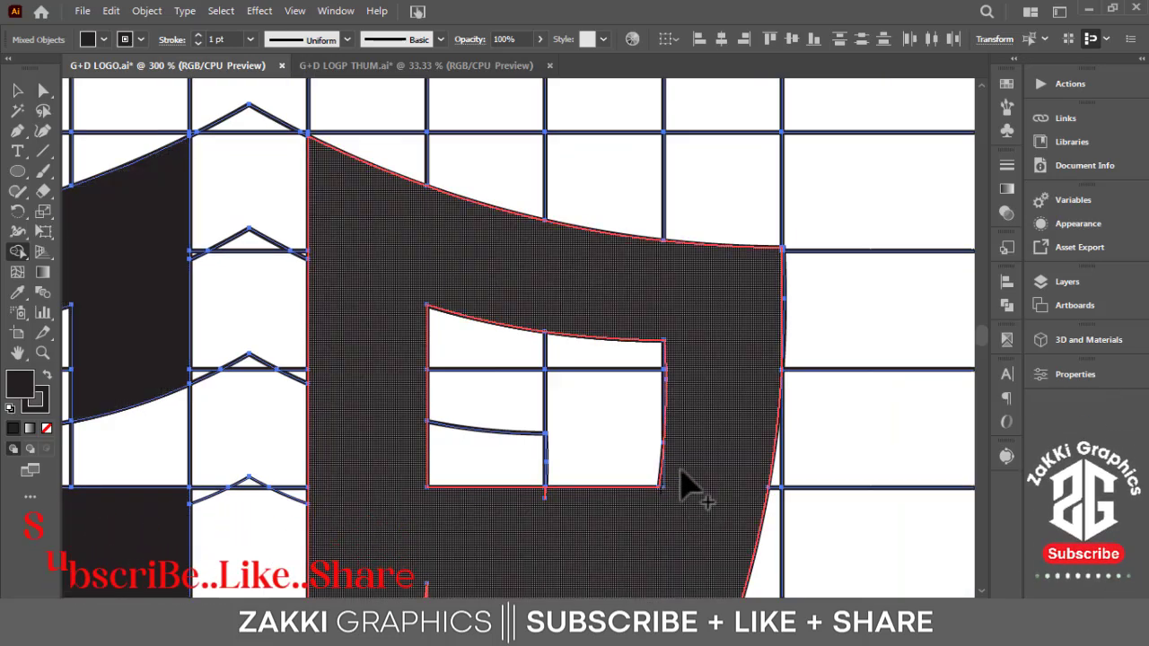
Join the V-shaped, diagonal and vertical pieces into a single shape
{"action": "scroll", "coordinate": [682, 484], "scroll_direction": "down", "scroll_amount": 3}
{"action": "scroll", "coordinate": [646, 422], "scroll_direction": "left", "scroll_amount": 1}
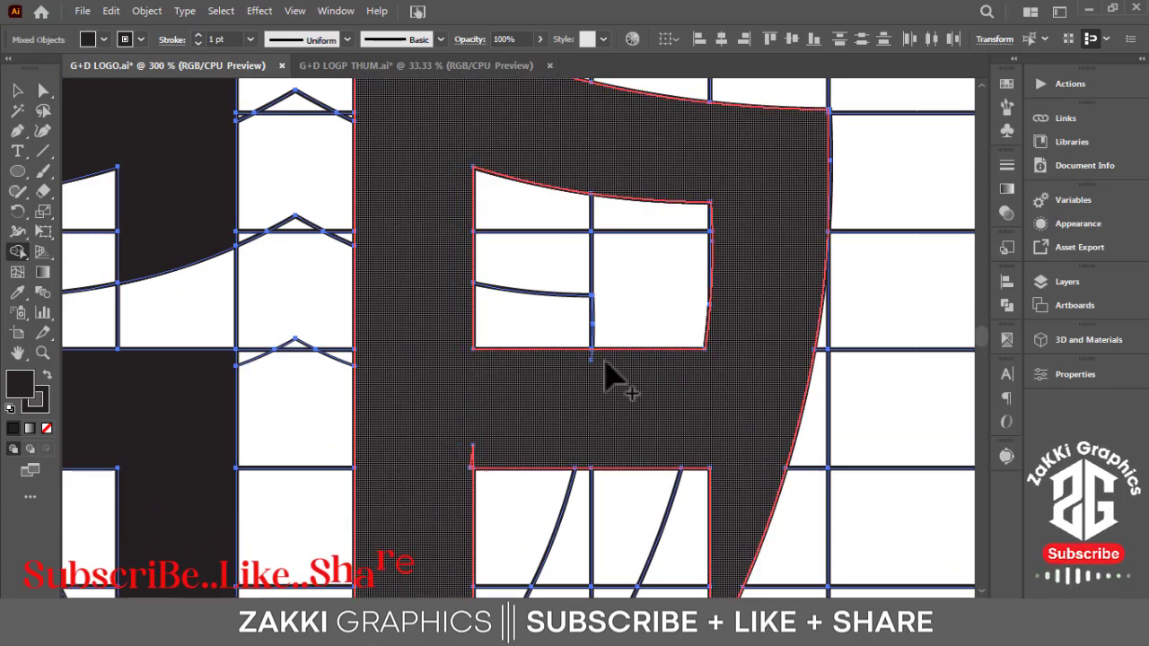
{"action": "scroll", "coordinate": [574, 359], "scroll_direction": "down", "scroll_amount": 3}
{"action": "scroll", "coordinate": [575, 359], "scroll_direction": "left", "scroll_amount": 2}
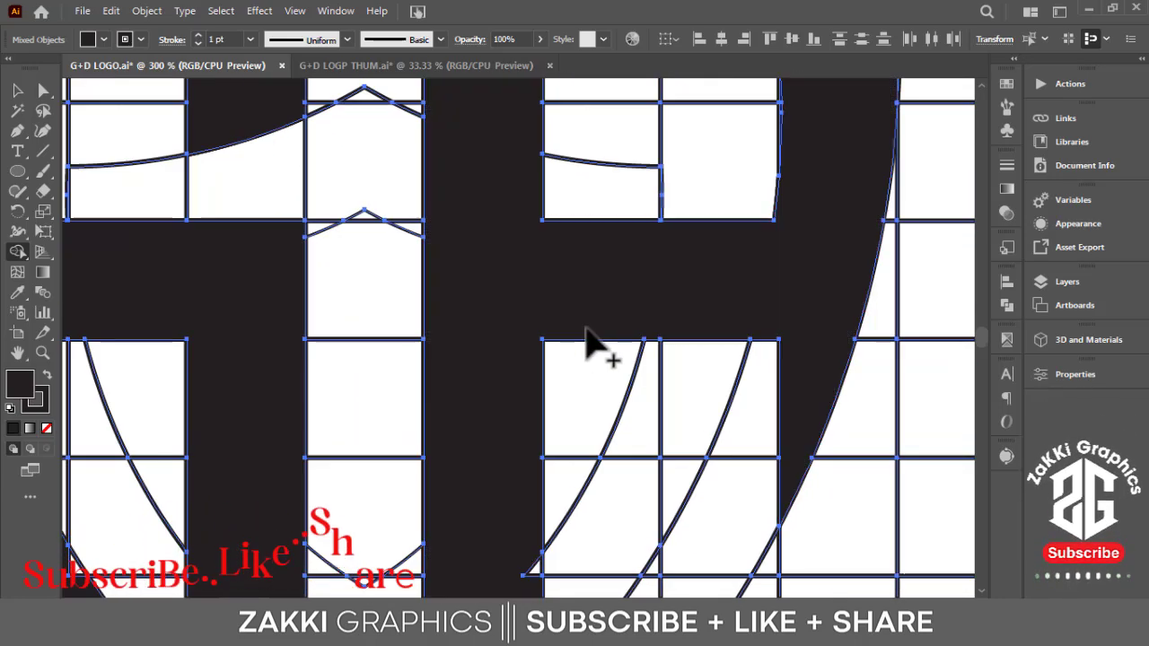
{"action": "scroll", "coordinate": [590, 344], "scroll_direction": "down", "scroll_amount": 3}
{"action": "scroll", "coordinate": [590, 344], "scroll_direction": "left", "scroll_amount": 2}
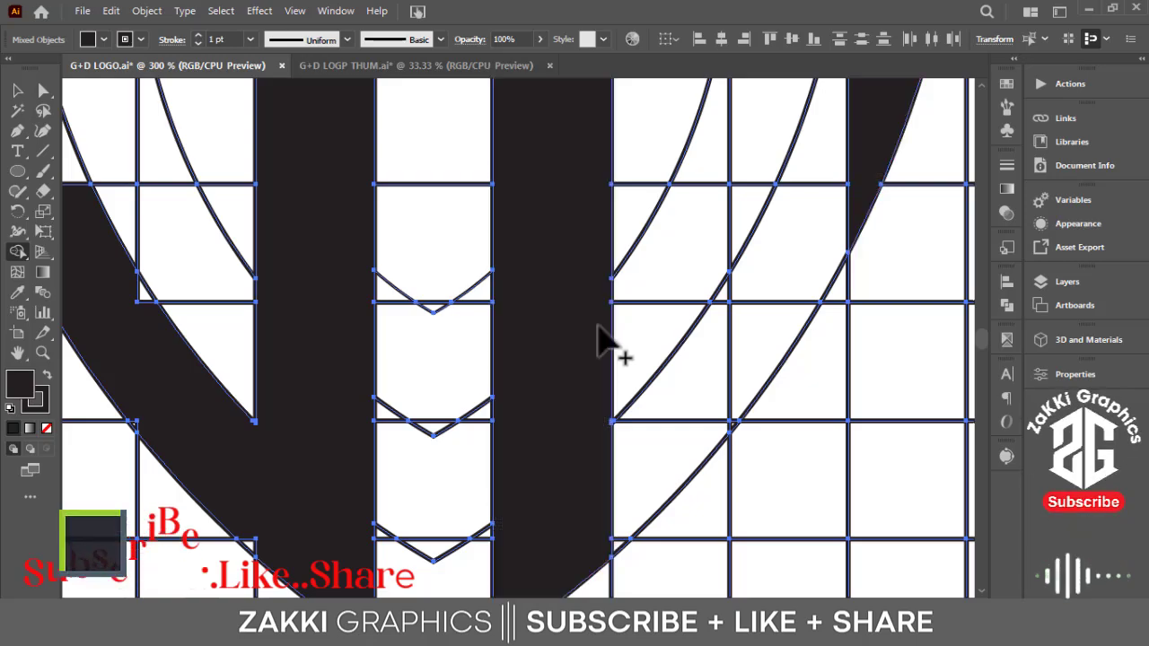
{"action": "scroll", "coordinate": [643, 362], "scroll_direction": "down", "scroll_amount": 1}
{"action": "scroll", "coordinate": [644, 362], "scroll_direction": "left", "scroll_amount": 6}
{"action": "left_click", "coordinate": [511, 494]}
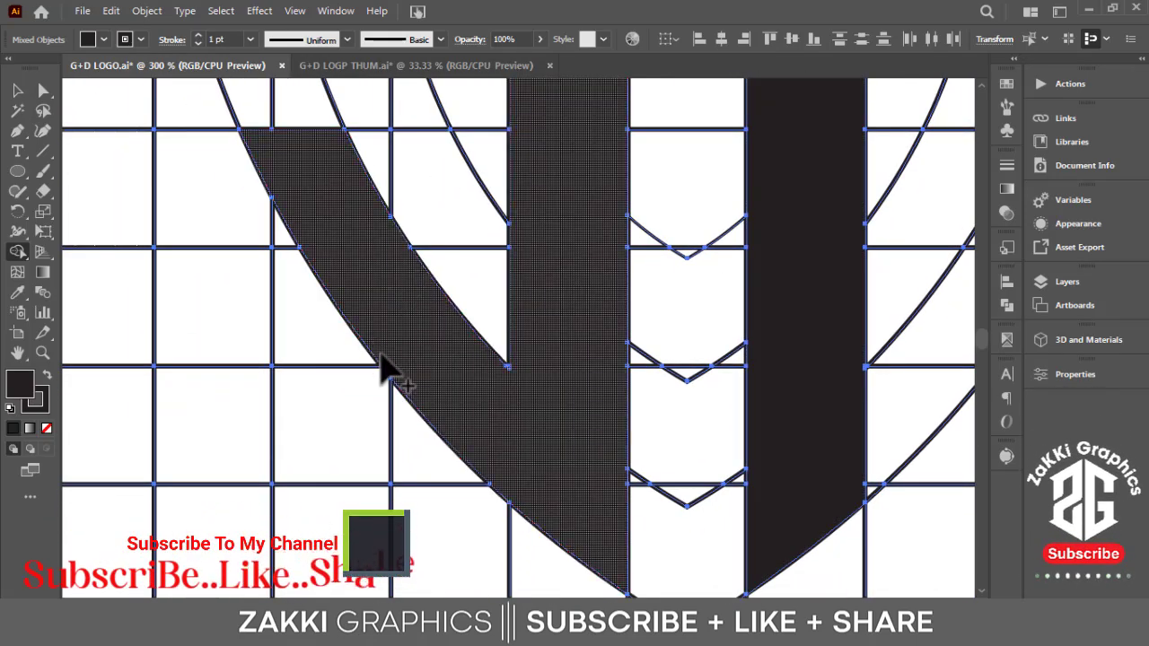
{"action": "left_click_drag", "start_coordinate": [395, 395], "coordinate": [469, 406]}
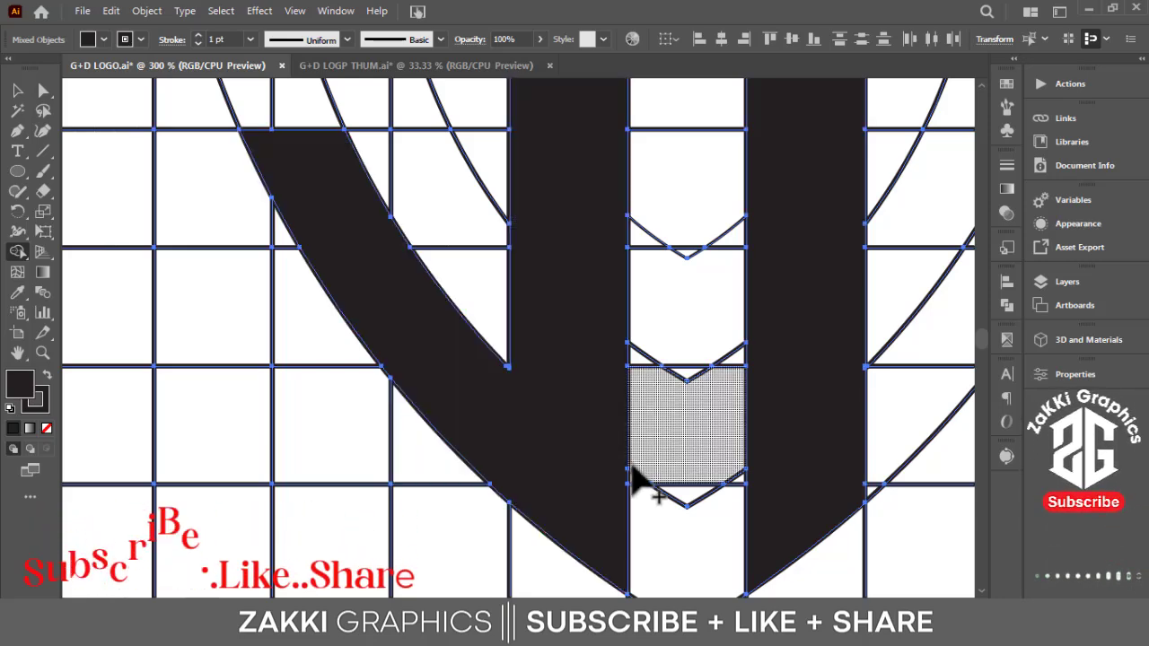
Pan across the shield to check both letters for leftover gaps
{"action": "mouse_move", "coordinate": [802, 256]}
{"action": "left_mouse_down"}
{"action": "mouse_move", "coordinate": [764, 456]}
{"action": "mouse_move", "coordinate": [718, 300]}
{"action": "mouse_move", "coordinate": [590, 380]}
{"action": "left_mouse_up"}
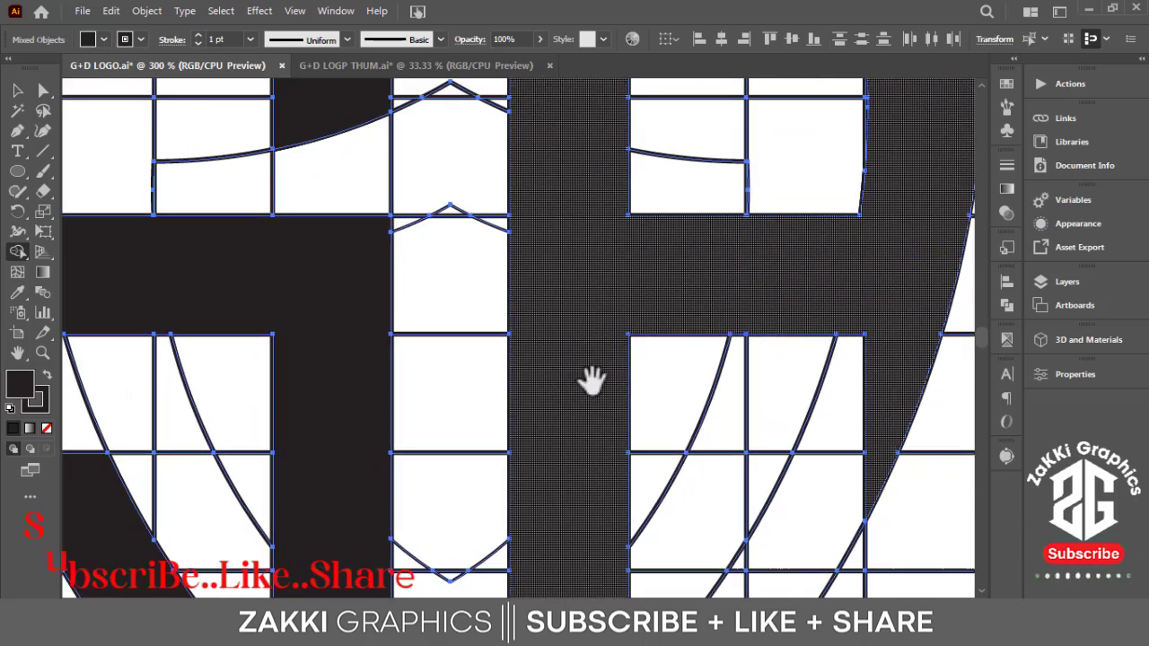
{"action": "left_click_drag", "start_coordinate": [564, 257], "coordinate": [451, 398]}
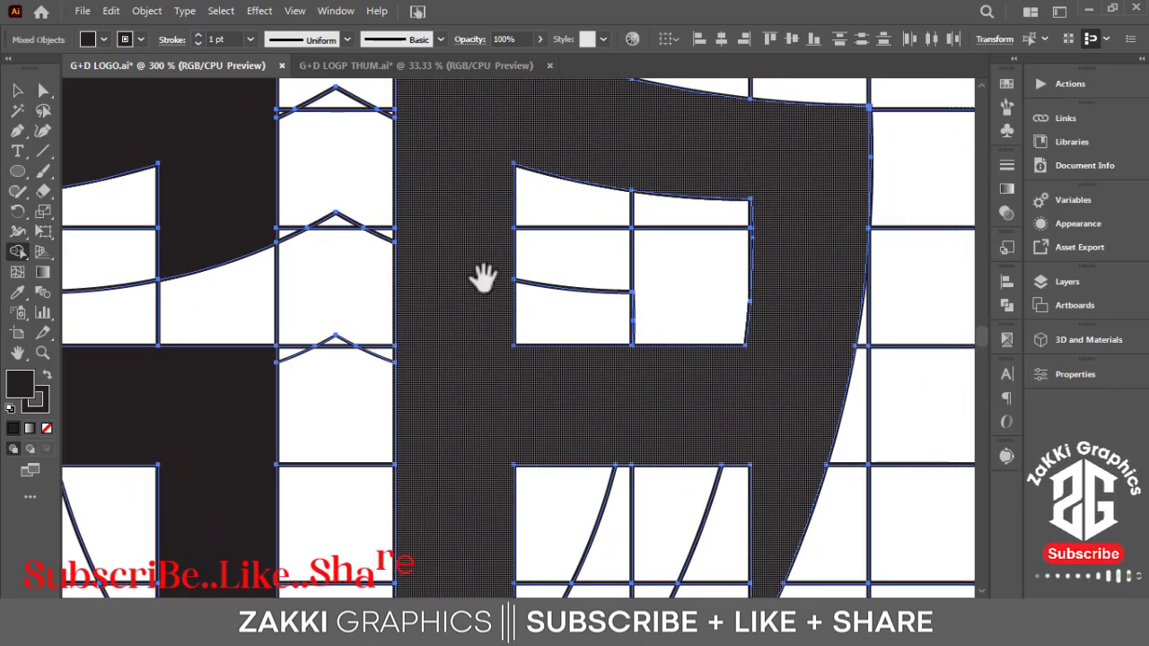
{"action": "mouse_move", "coordinate": [483, 278]}
{"action": "left_mouse_down"}
{"action": "mouse_move", "coordinate": [533, 431]}
{"action": "mouse_move", "coordinate": [367, 449]}
{"action": "mouse_move", "coordinate": [623, 264]}
{"action": "left_mouse_up"}
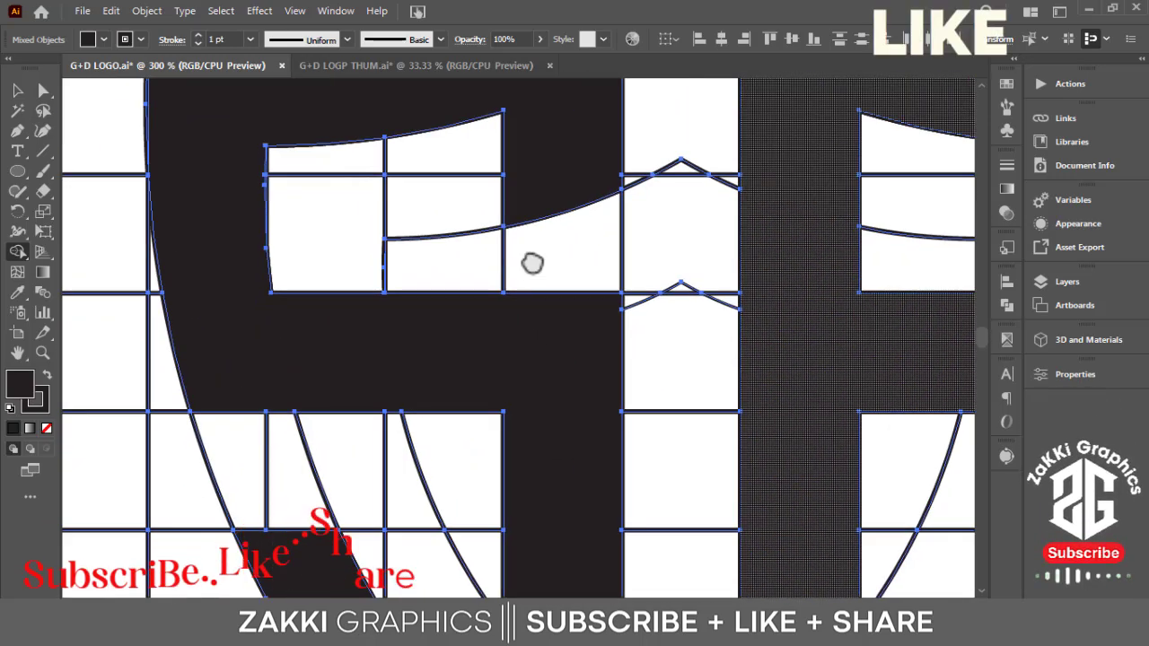
{"action": "mouse_move", "coordinate": [532, 263]}
{"action": "left_mouse_down"}
{"action": "mouse_move", "coordinate": [538, 472]}
{"action": "mouse_move", "coordinate": [500, 436]}
{"action": "mouse_move", "coordinate": [487, 371]}
{"action": "left_mouse_up"}
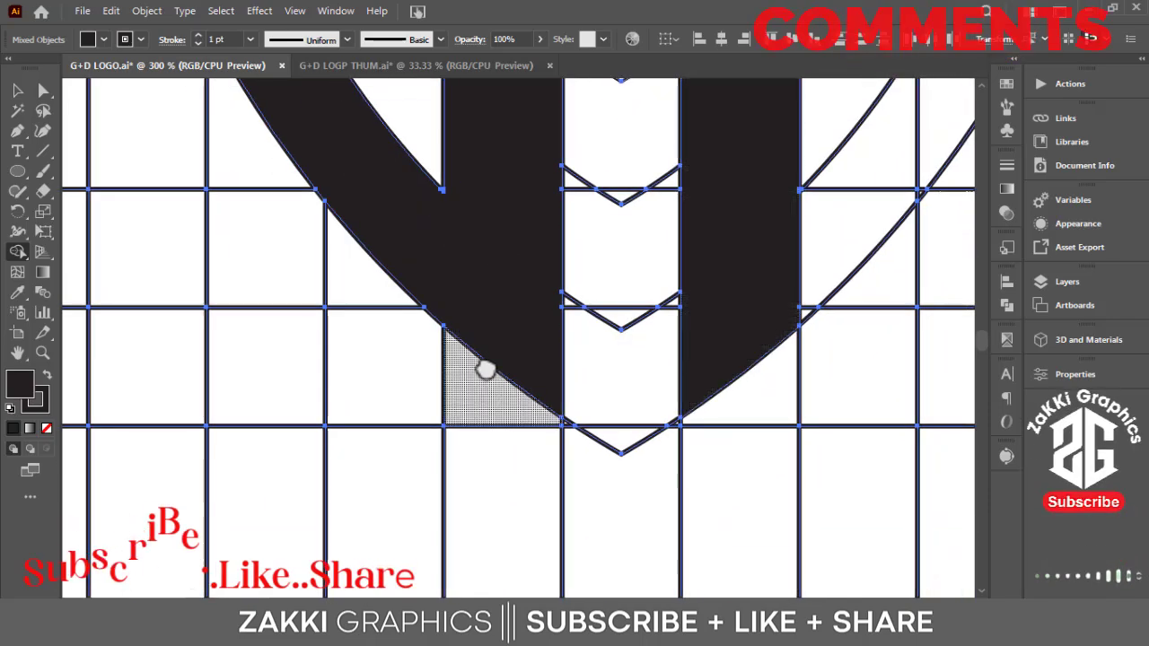
{"action": "scroll", "coordinate": [485, 369], "scroll_direction": "down", "scroll_amount": 4}
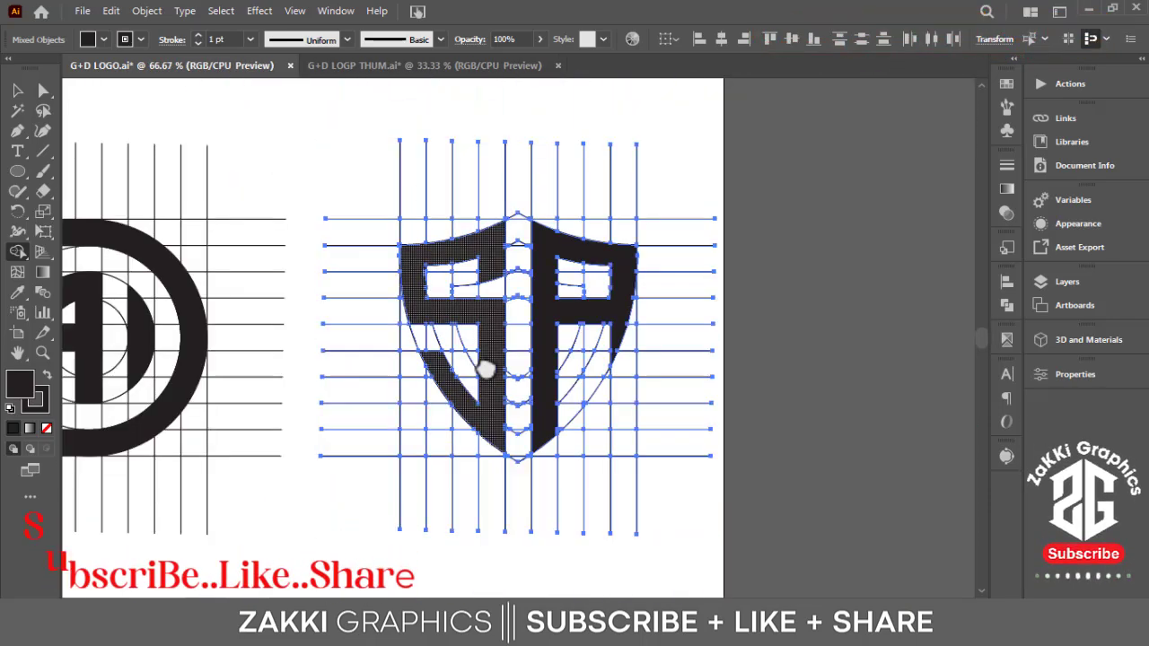
Merge the P half of the shield into one solid shape
{"action": "left_click_drag", "start_coordinate": [513, 398], "coordinate": [715, 355]}
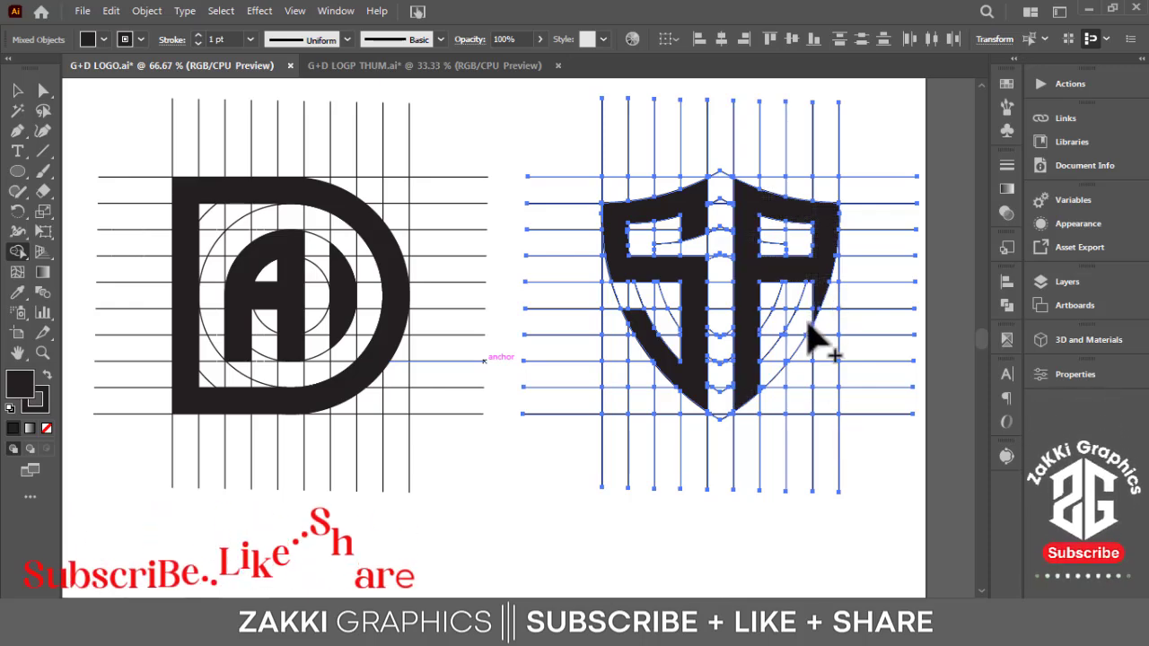
{"action": "scroll", "coordinate": [803, 336], "scroll_direction": "up", "scroll_amount": 2}
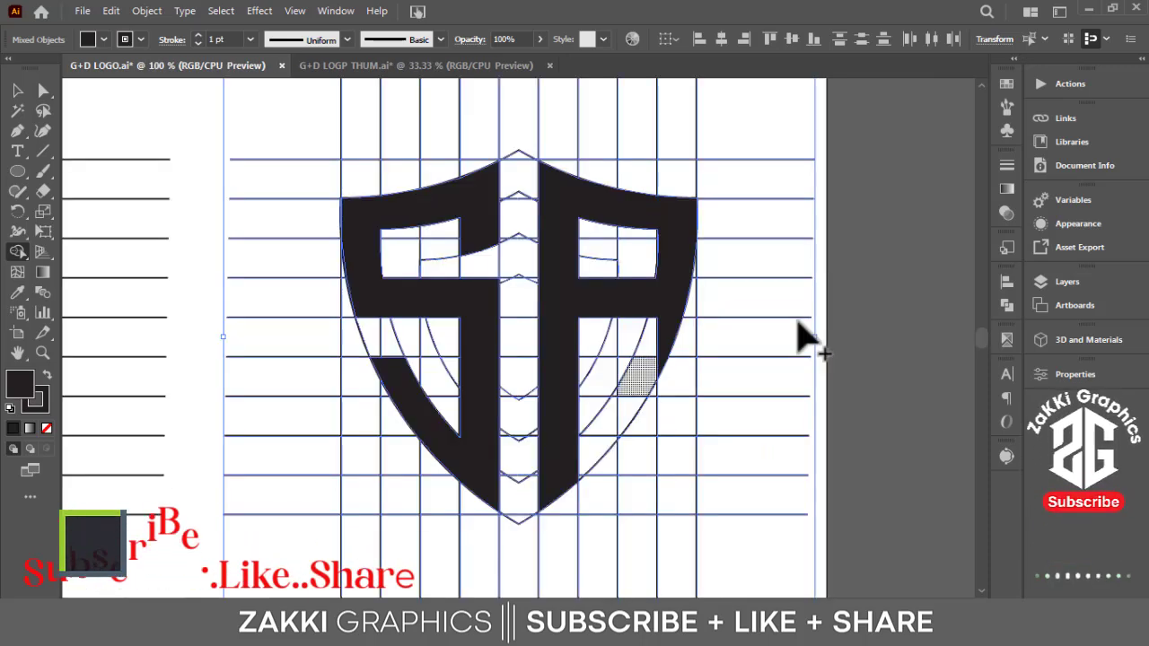
{"action": "scroll", "coordinate": [808, 333], "scroll_direction": "up", "scroll_amount": 1}
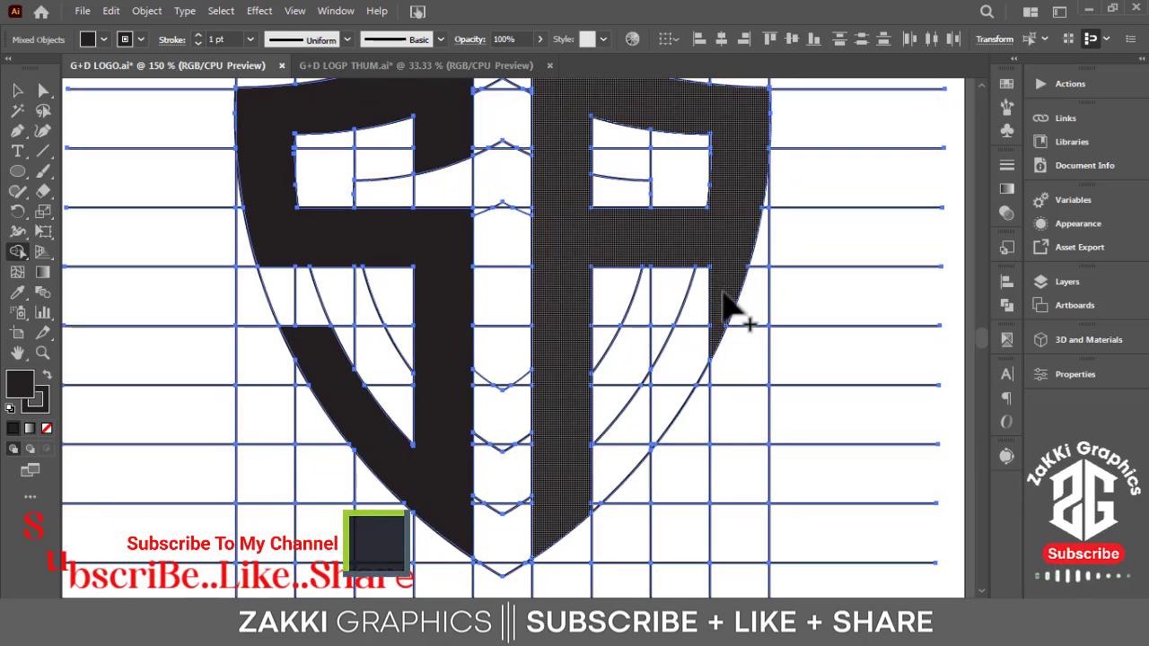
{"action": "mouse_move", "coordinate": [732, 309]}
{"action": "left_mouse_down"}
{"action": "mouse_move", "coordinate": [727, 364]}
{"action": "mouse_move", "coordinate": [731, 333]}
{"action": "left_mouse_up"}
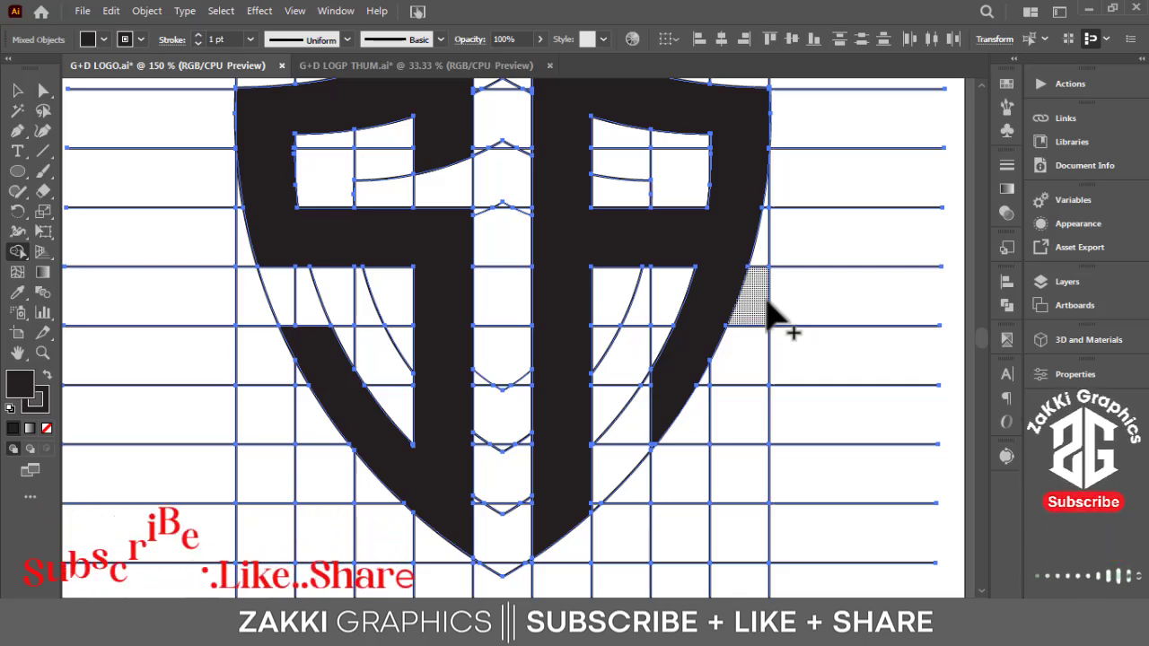
{"action": "mouse_move", "coordinate": [756, 313]}
{"action": "left_mouse_down"}
{"action": "mouse_move", "coordinate": [767, 341]}
{"action": "mouse_move", "coordinate": [772, 316]}
{"action": "left_mouse_up"}
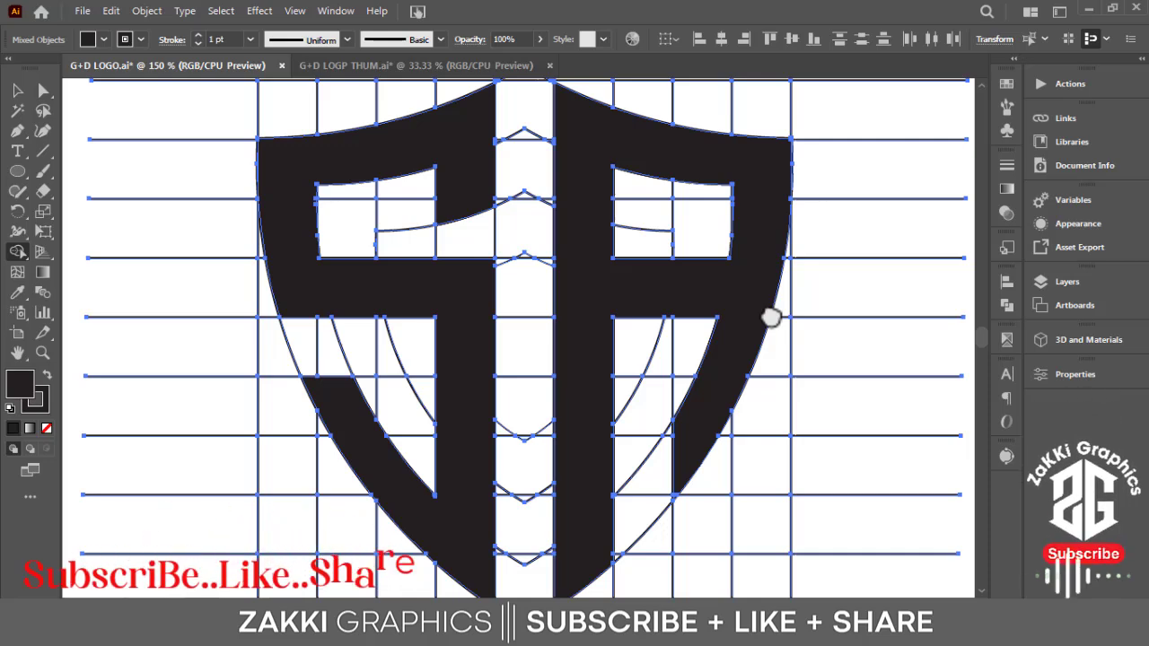
Merge the leftover upper-left cells into the S letter
{"action": "left_click_drag", "start_coordinate": [279, 179], "coordinate": [425, 303]}
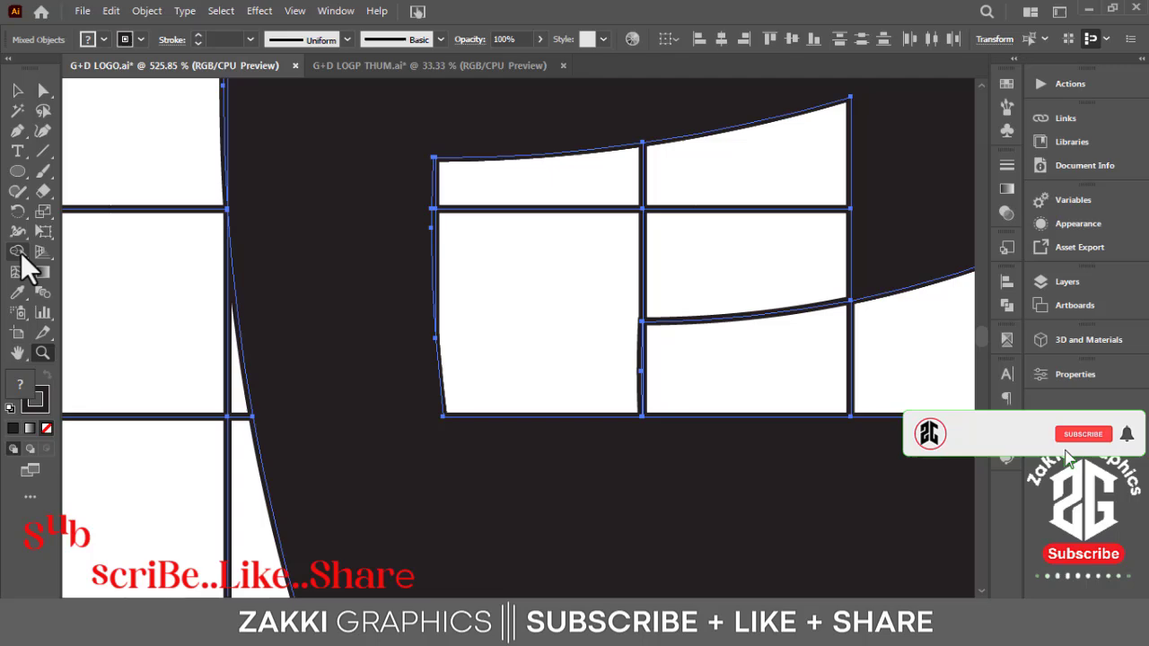
{"action": "left_click", "coordinate": [18, 253]}
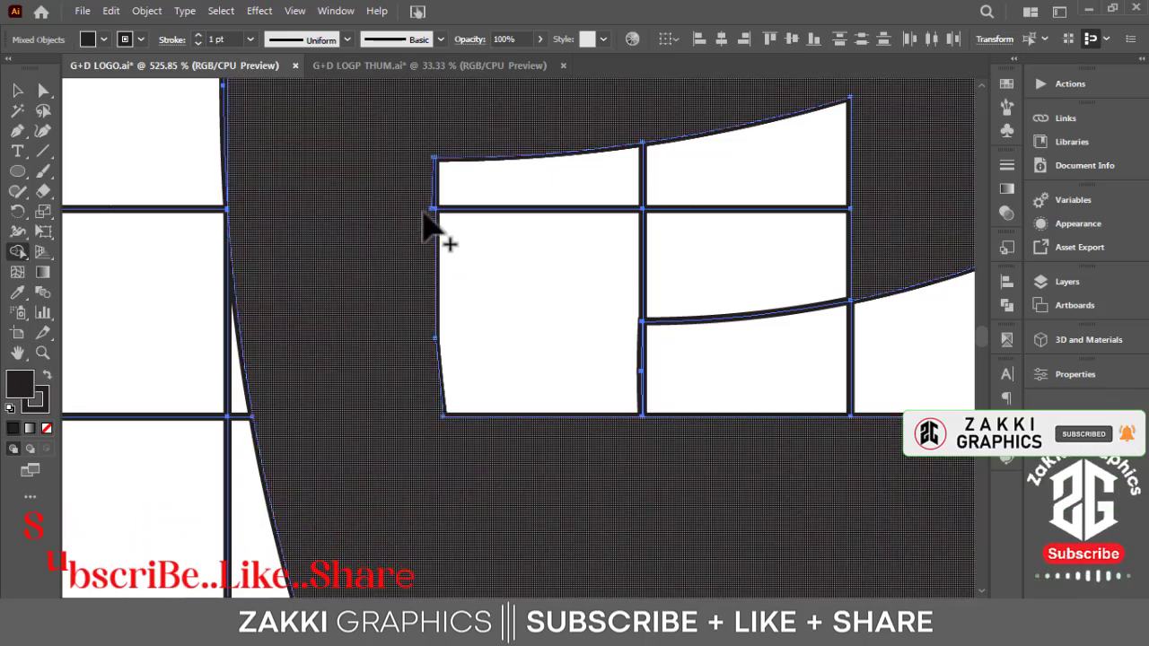
{"action": "left_click", "coordinate": [359, 354]}
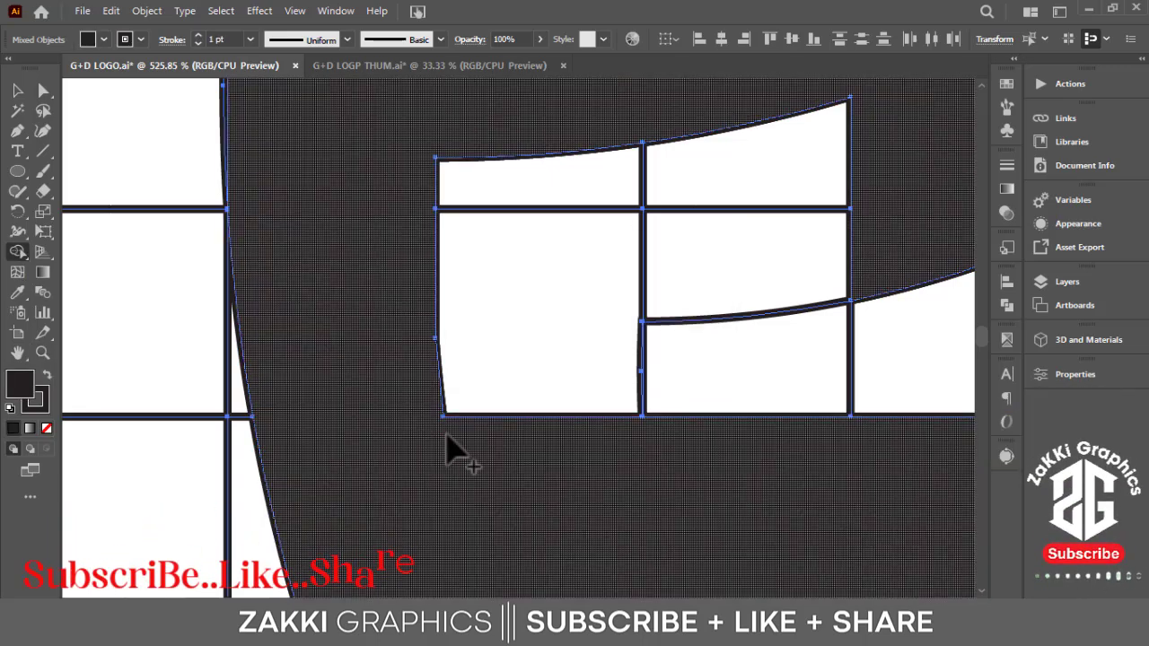
{"action": "scroll", "coordinate": [346, 351], "scroll_direction": "down", "scroll_amount": 3}
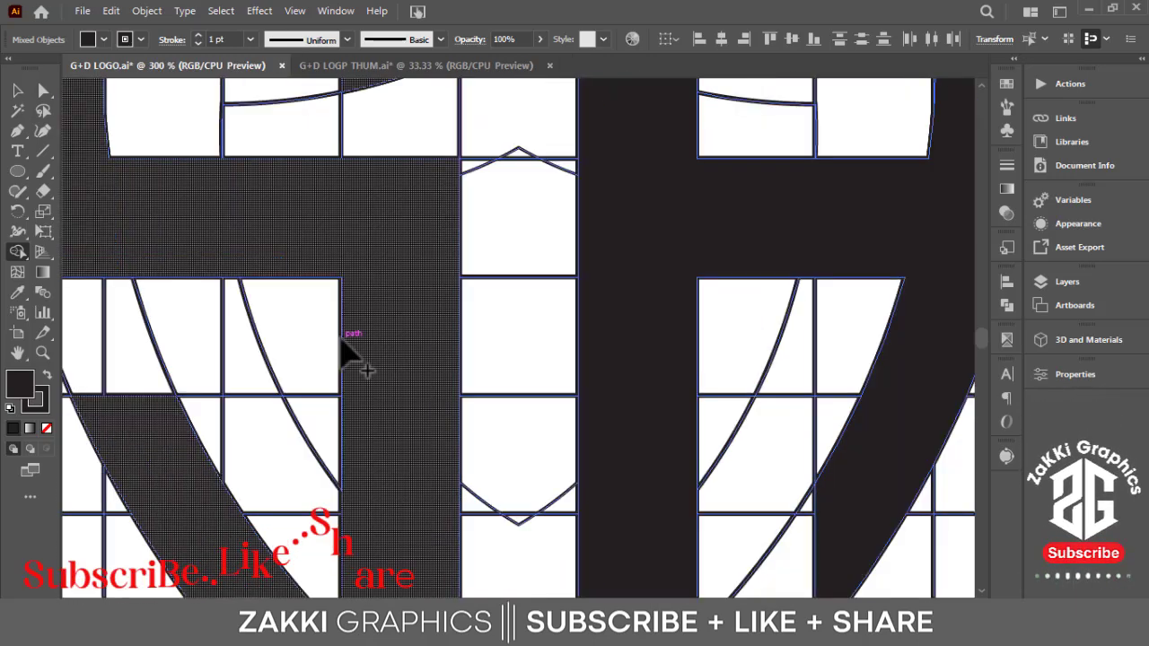
{"action": "scroll", "coordinate": [347, 350], "scroll_direction": "down", "scroll_amount": 2}
{"action": "scroll", "coordinate": [344, 354], "scroll_direction": "down", "scroll_amount": 1}
{"action": "scroll", "coordinate": [344, 355], "scroll_direction": "down", "scroll_amount": 1}
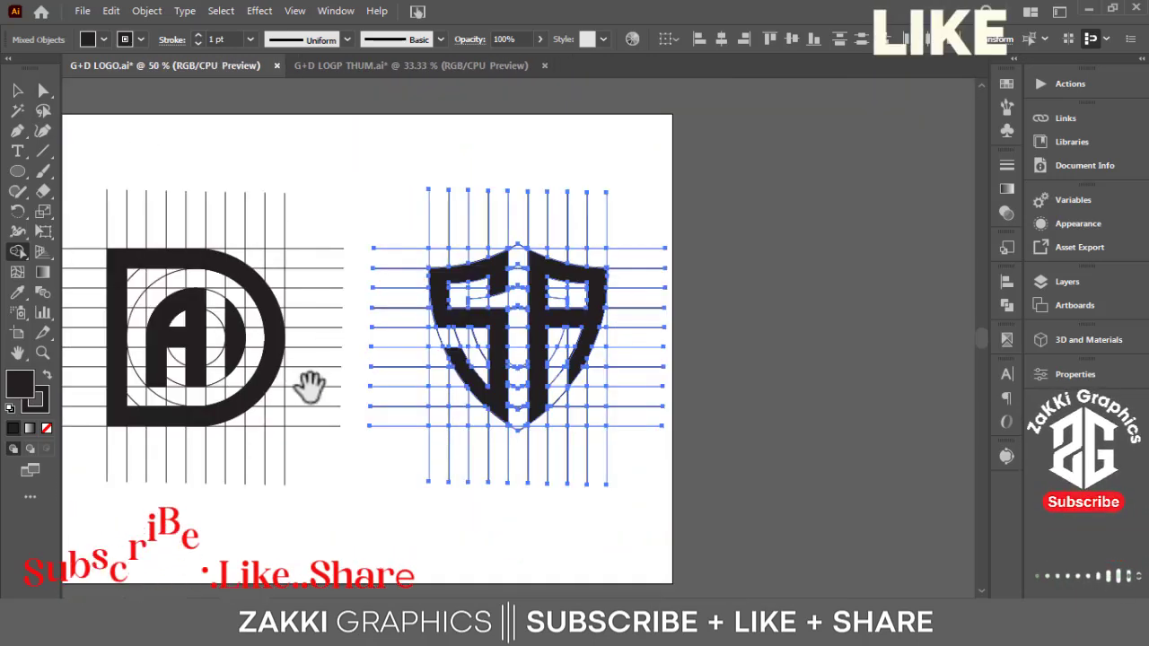
Select both logos with their grids and Alt-drag a copy onto the pasteboard to the right
{"action": "left_click_drag", "start_coordinate": [380, 384], "coordinate": [544, 384]}
{"action": "left_click", "coordinate": [17, 91]}
{"action": "left_click", "coordinate": [159, 239]}
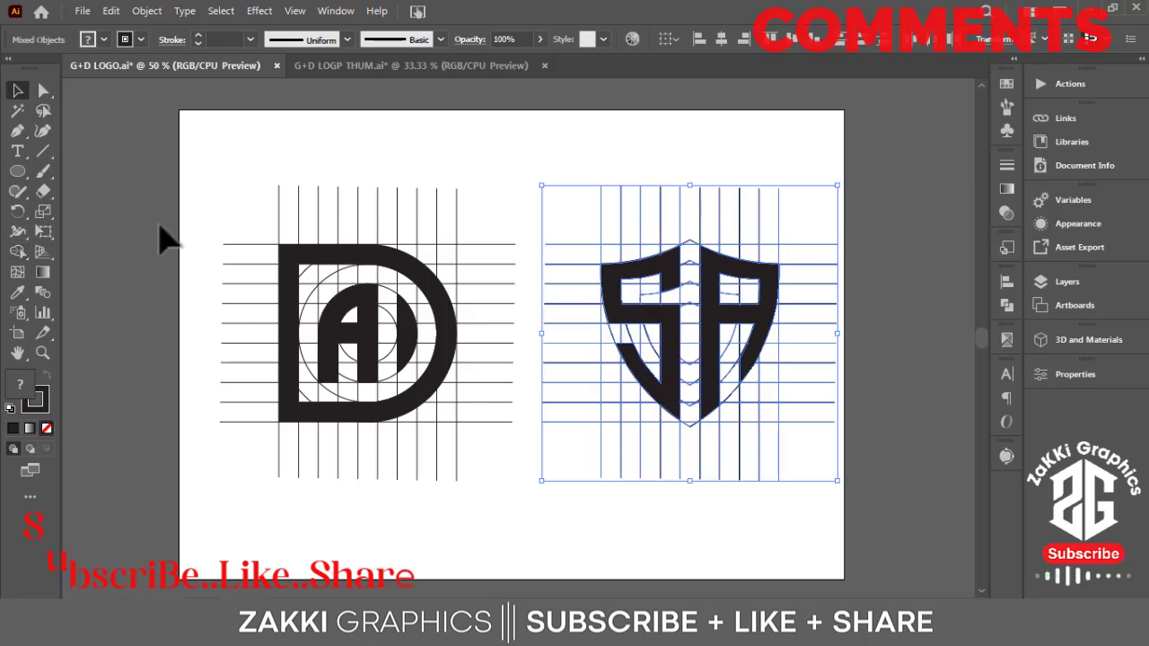
{"action": "mouse_move", "coordinate": [190, 187]}
{"action": "left_mouse_down"}
{"action": "mouse_move", "coordinate": [709, 473]}
{"action": "mouse_move", "coordinate": [875, 490]}
{"action": "mouse_move", "coordinate": [651, 490]}
{"action": "left_mouse_up"}
{"action": "key", "text": "ctrl+minus"}
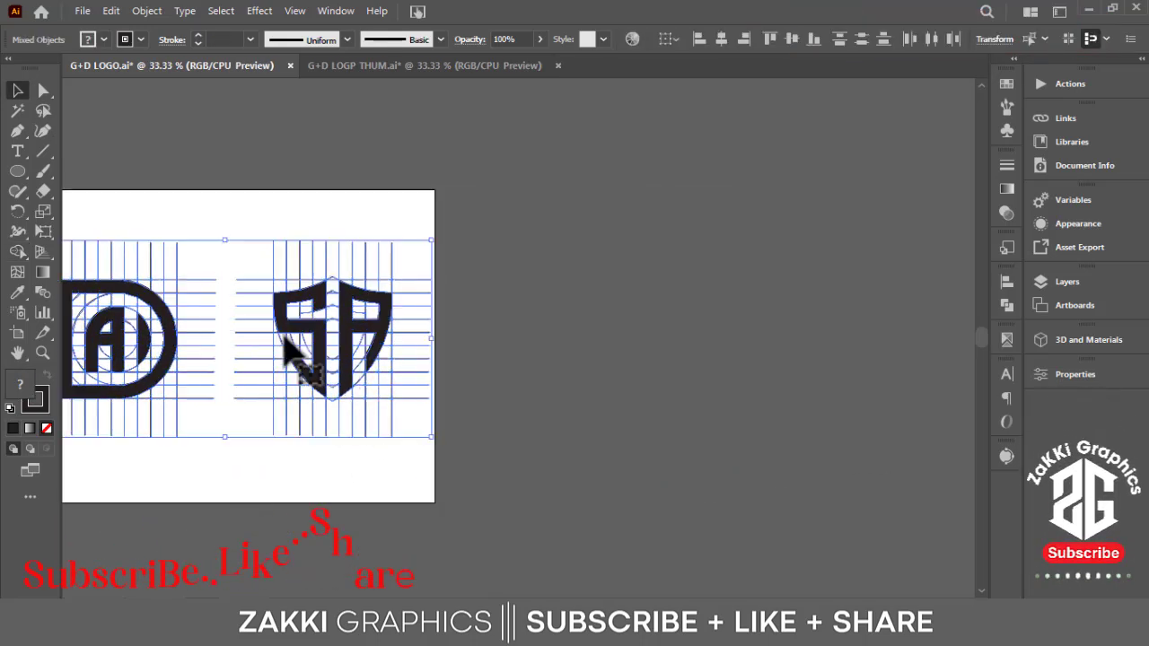
{"action": "left_click_drag", "start_coordinate": [163, 366], "coordinate": [778, 370]}
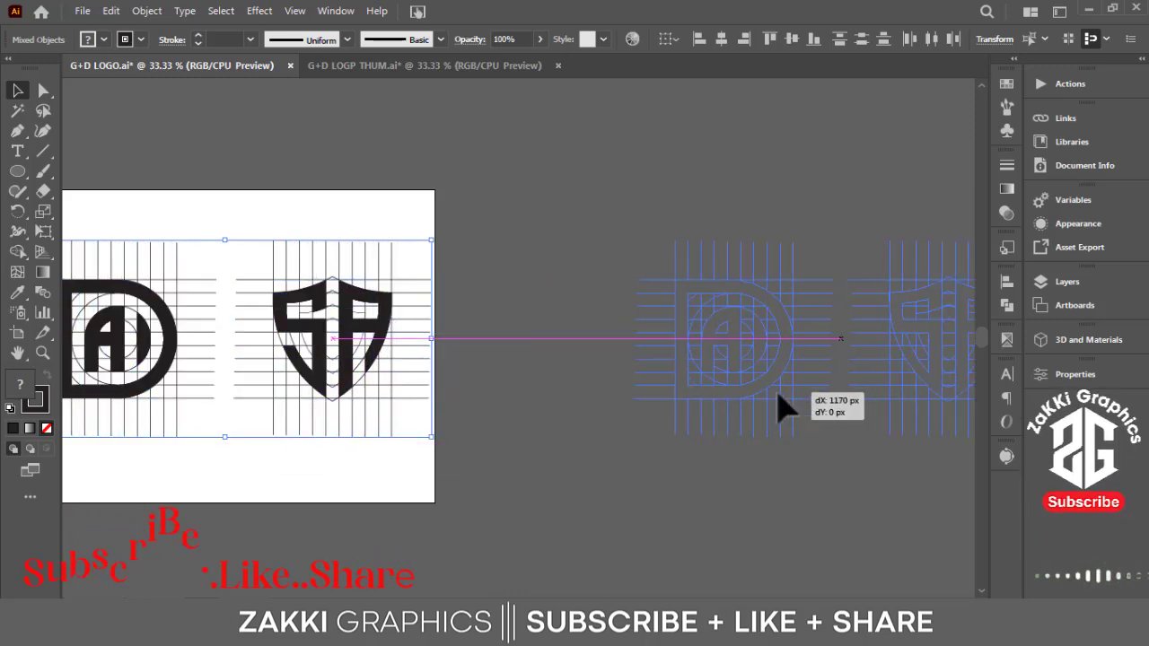
{"action": "left_click", "coordinate": [495, 325]}
{"action": "key", "text": "ctrl+plus"}
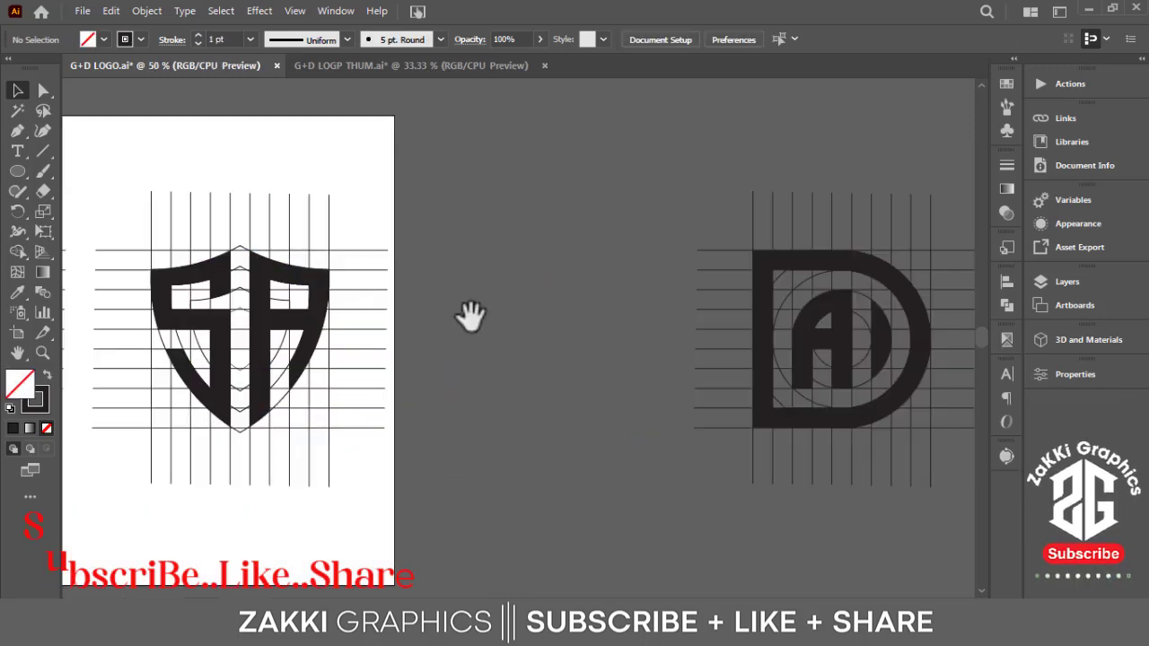
{"action": "left_click_drag", "start_coordinate": [469, 315], "coordinate": [782, 384]}
{"action": "key", "text": "ctrl+plus"}
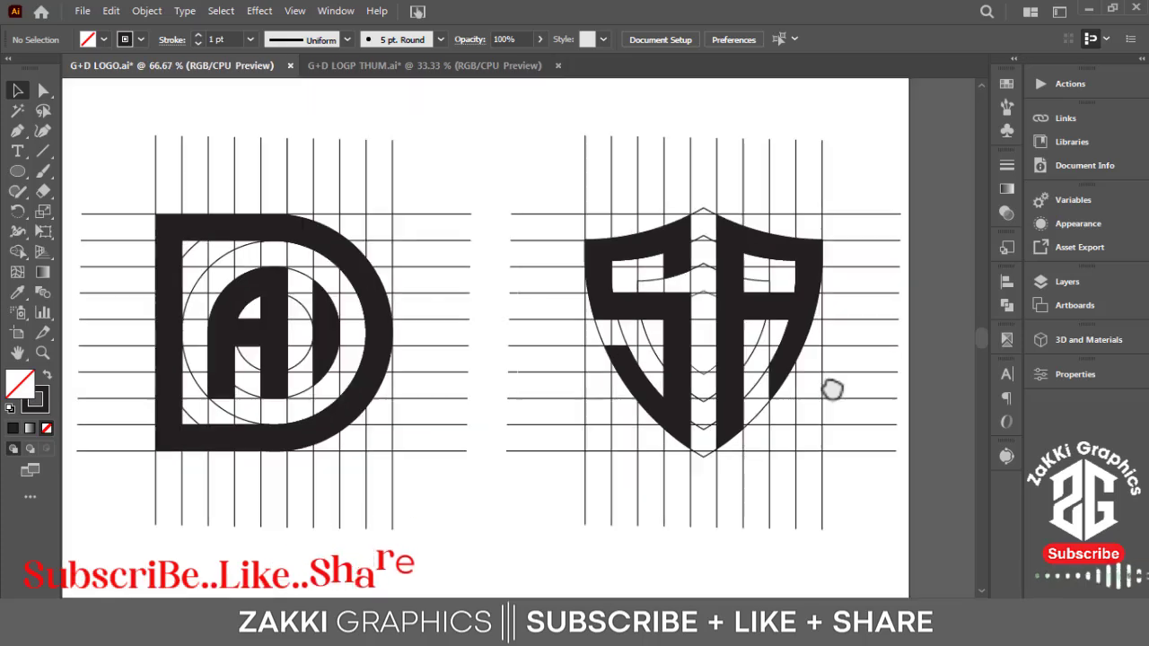
{"action": "key", "text": "ctrl+minus"}
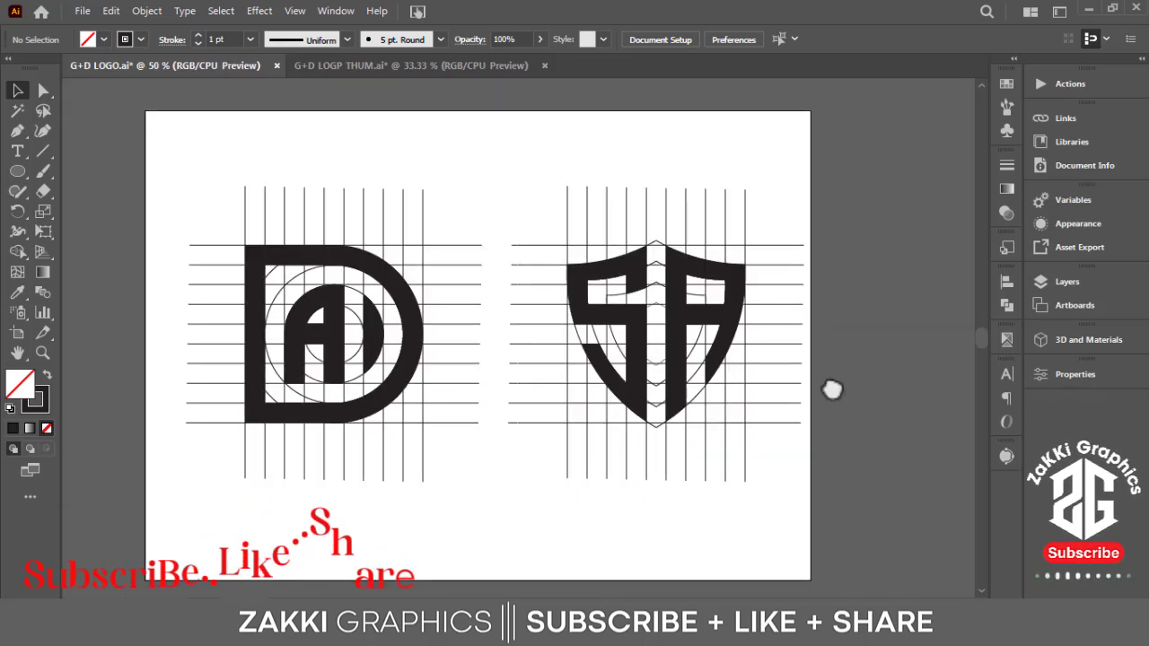
Ungroup the D logo and select the outer D and inner A shapes
{"action": "right_click", "coordinate": [321, 330]}
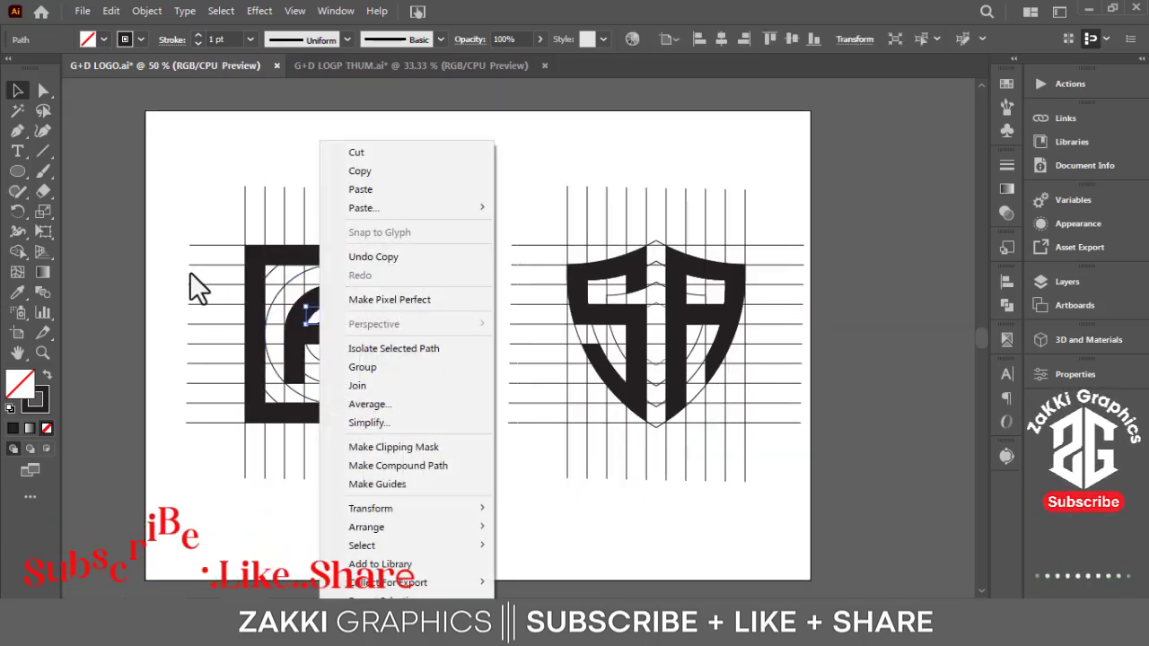
{"action": "left_click", "coordinate": [192, 287]}
{"action": "right_click", "coordinate": [266, 255]}
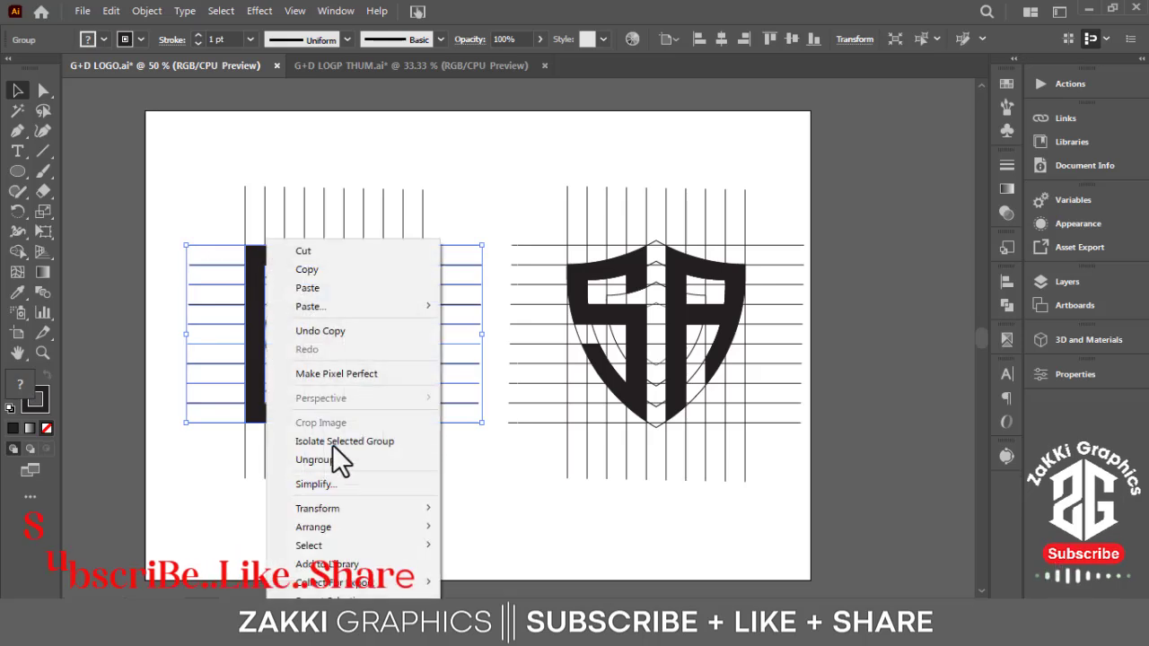
{"action": "left_click", "coordinate": [321, 461]}
{"action": "left_click", "coordinate": [141, 457]}
{"action": "left_click", "coordinate": [288, 269]}
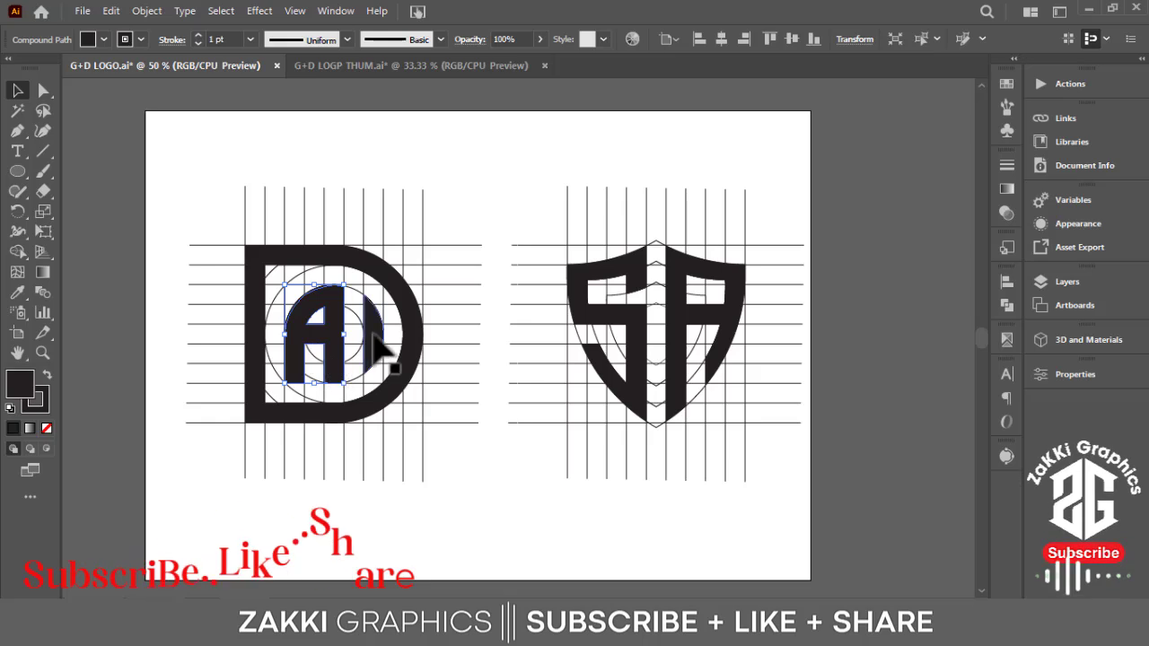
{"action": "left_click", "coordinate": [359, 289], "text": "shift"}
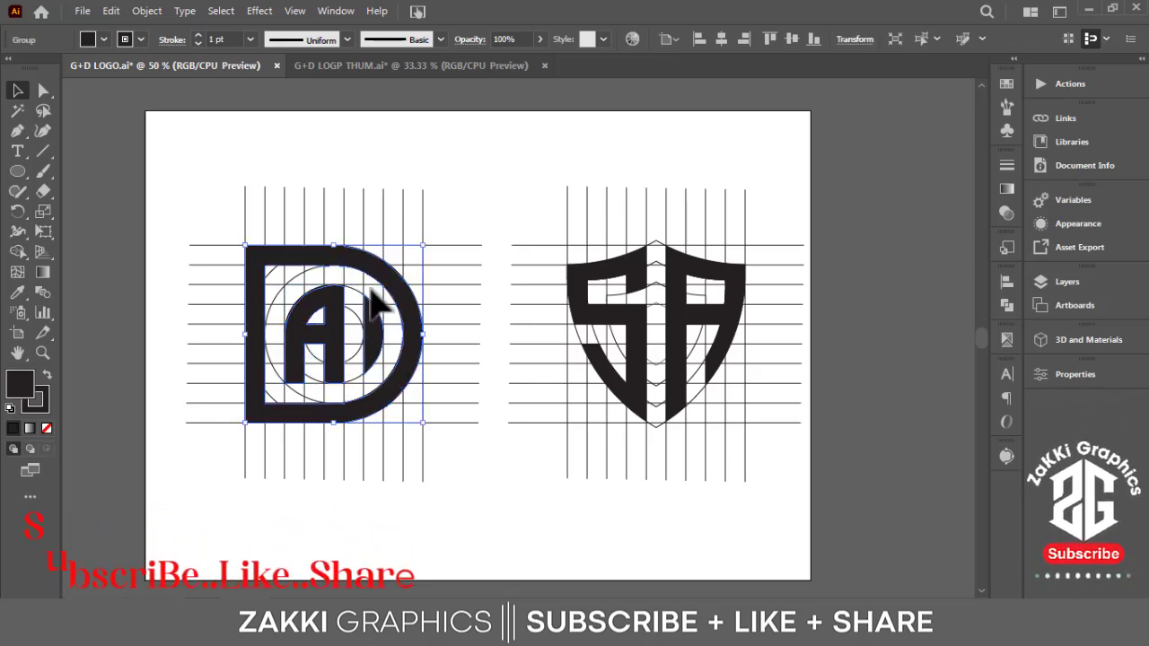
Delete the D logo's grid lines and paste the black D-and-A back in place
{"action": "left_click_drag", "start_coordinate": [141, 218], "coordinate": [506, 441]}
{"action": "key", "text": "Delete"}
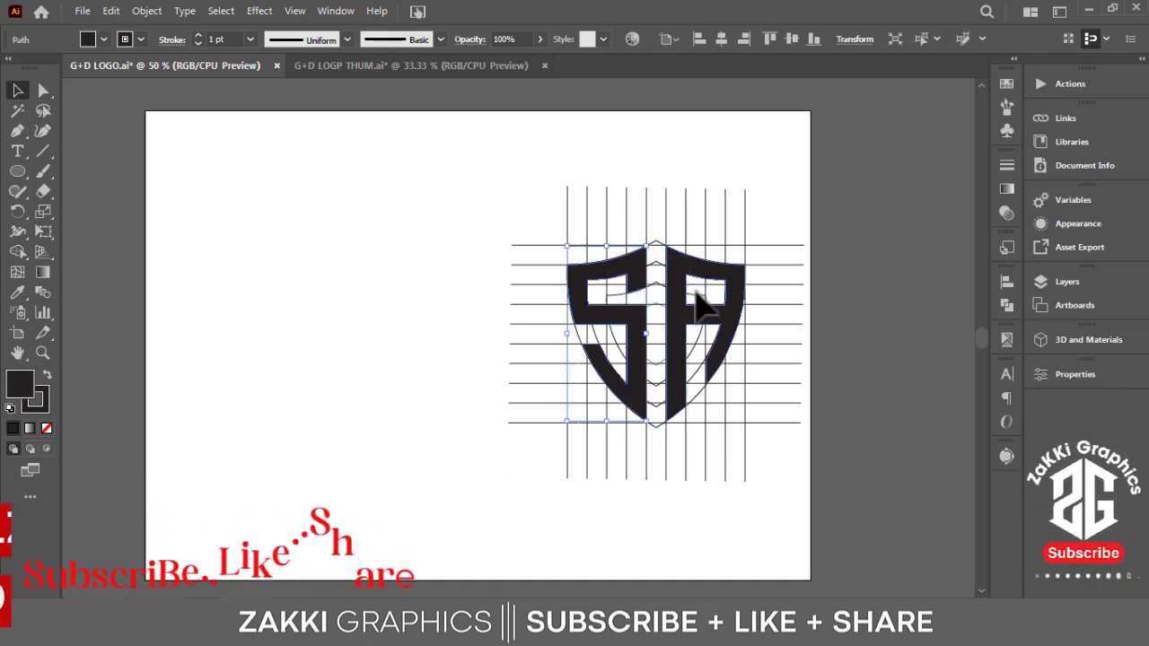
{"action": "key", "text": "ctrl+z"}
{"action": "left_click", "coordinate": [170, 305]}
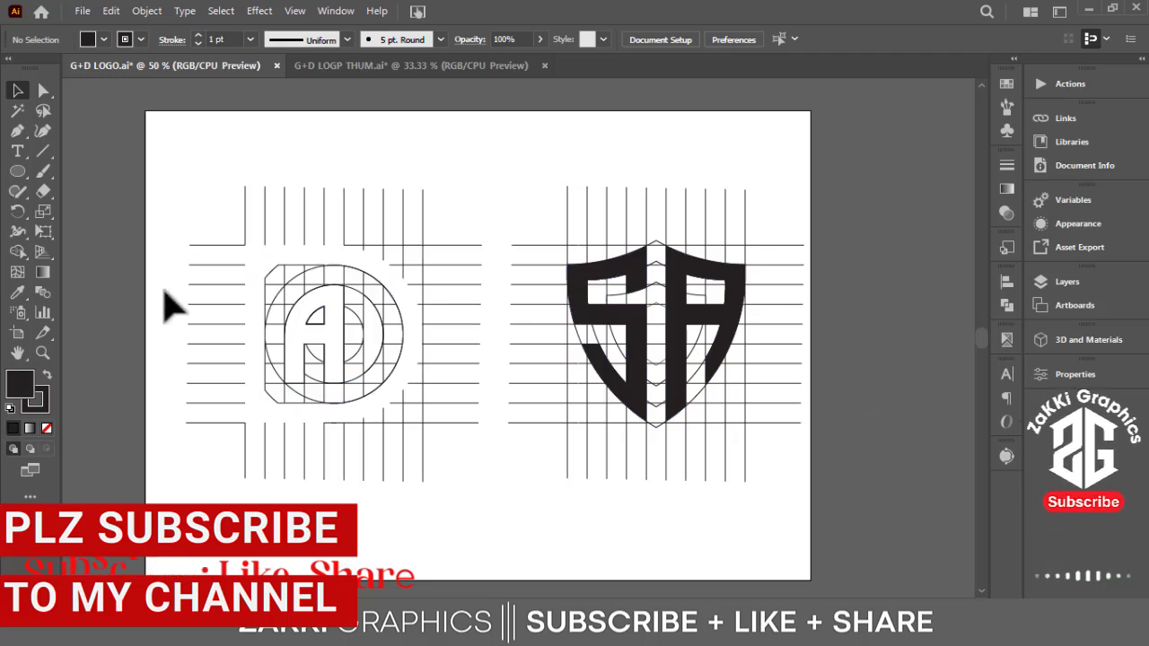
{"action": "left_click_drag", "start_coordinate": [135, 190], "coordinate": [489, 476]}
{"action": "key", "text": "Delete"}
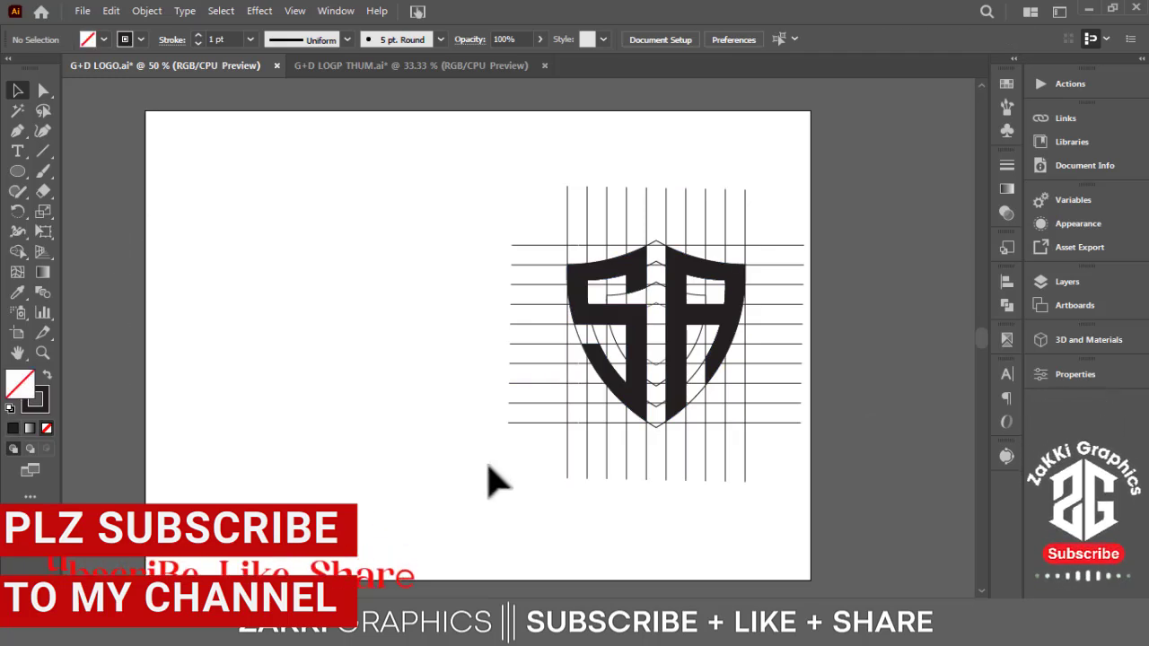
{"action": "key", "text": "ctrl+f"}
{"action": "left_click", "coordinate": [484, 229]}
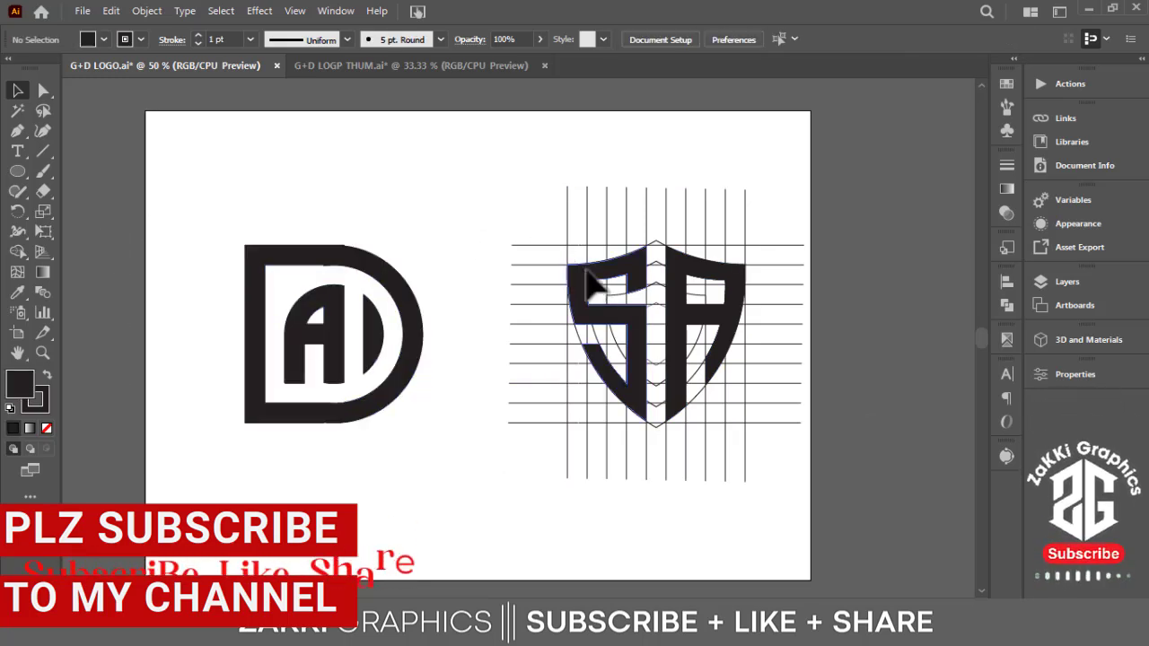
Remove the shield's grid lines and paste the black SA letters back in place
{"action": "key", "text": "Delete"}
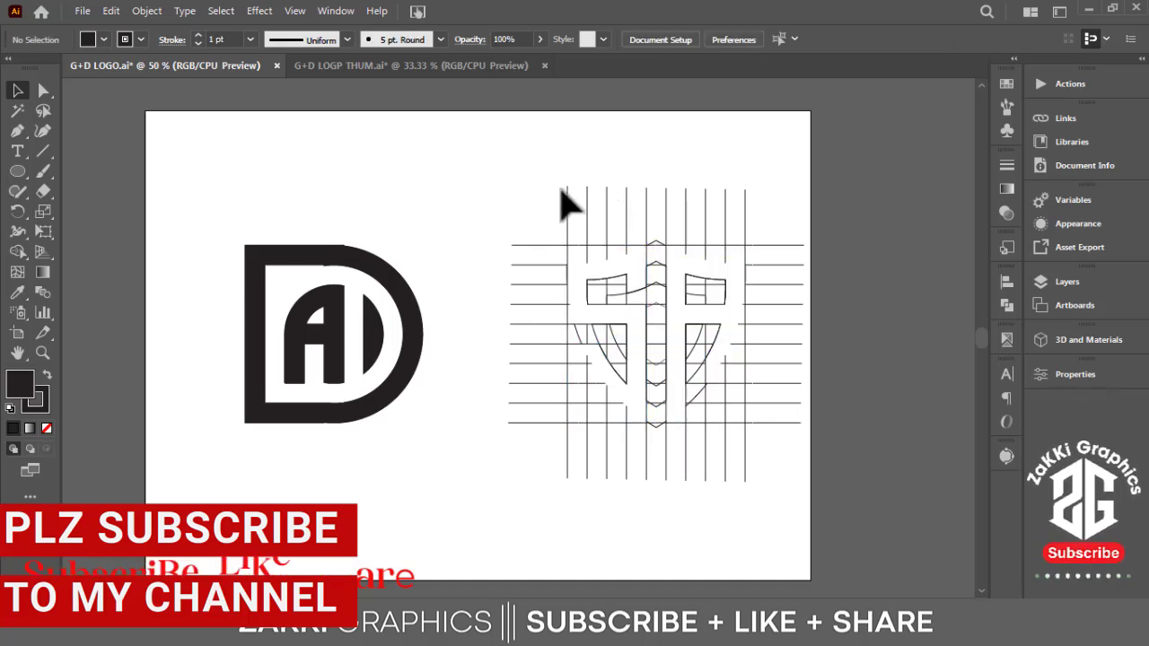
{"action": "left_click_drag", "start_coordinate": [812, 180], "coordinate": [544, 530]}
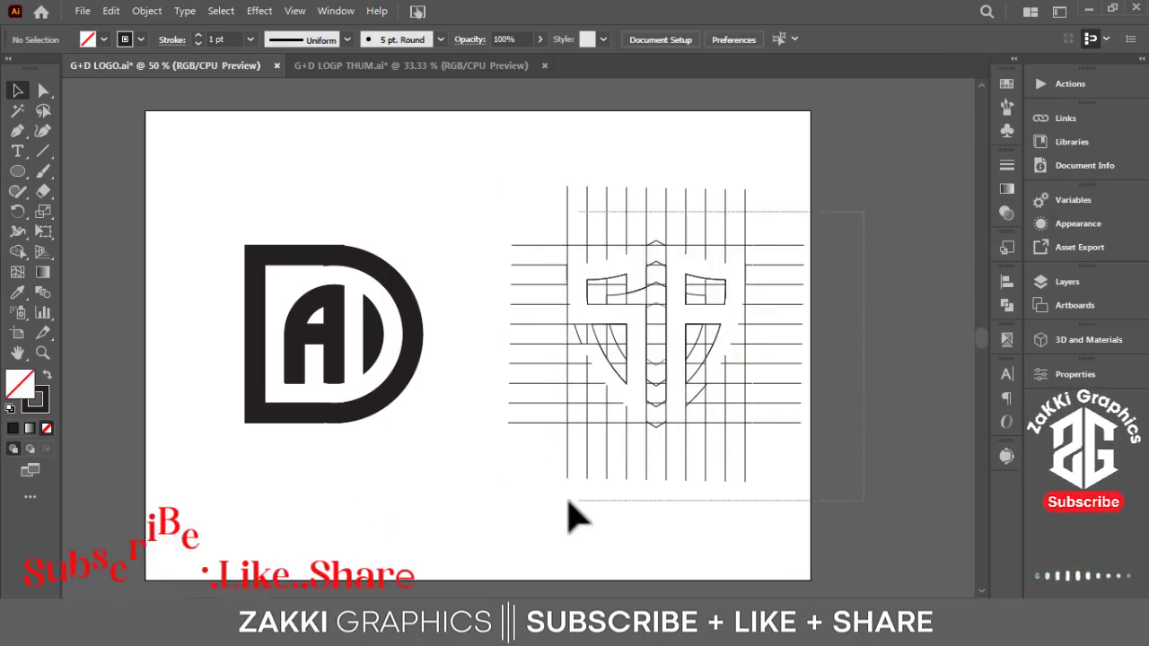
{"action": "key", "text": "Delete"}
{"action": "key", "text": "ctrl+f"}
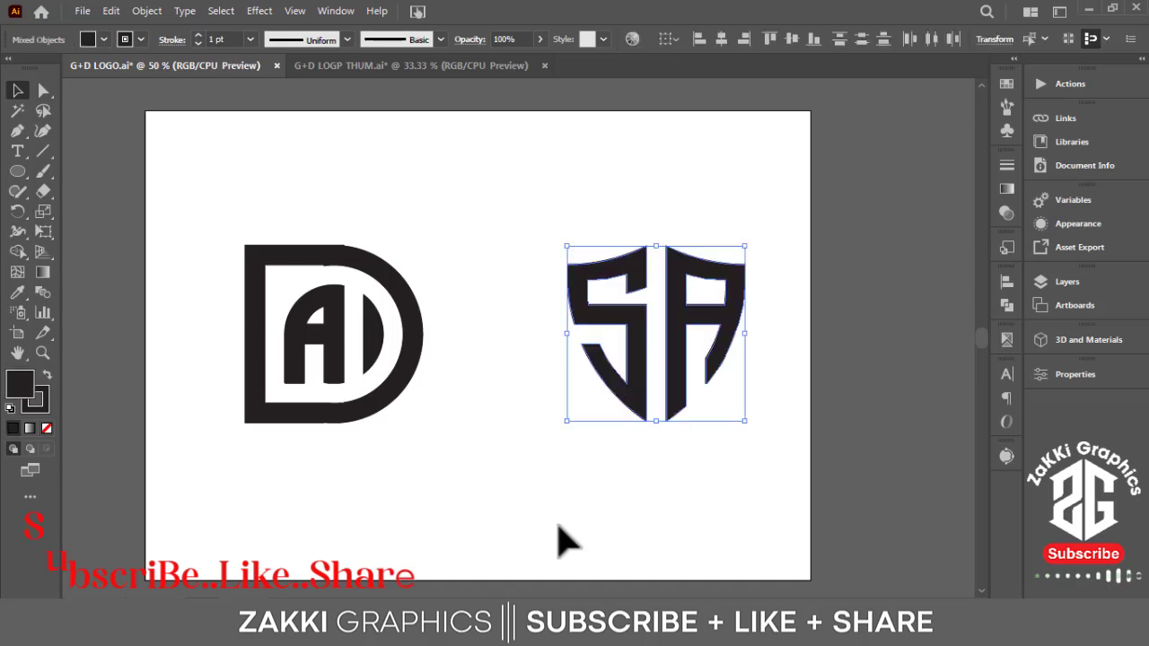
Drag the SA shield left so it sits right beside the D-and-A logo
{"action": "left_click", "coordinate": [554, 502]}
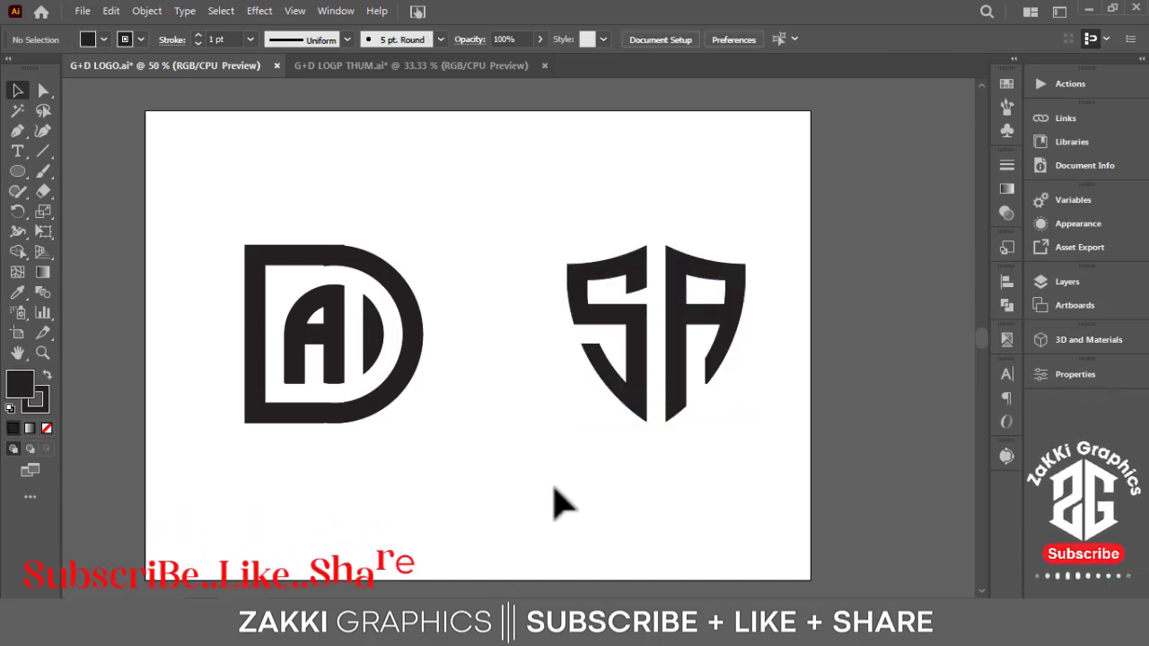
{"action": "left_click_drag", "start_coordinate": [844, 395], "coordinate": [841, 388]}
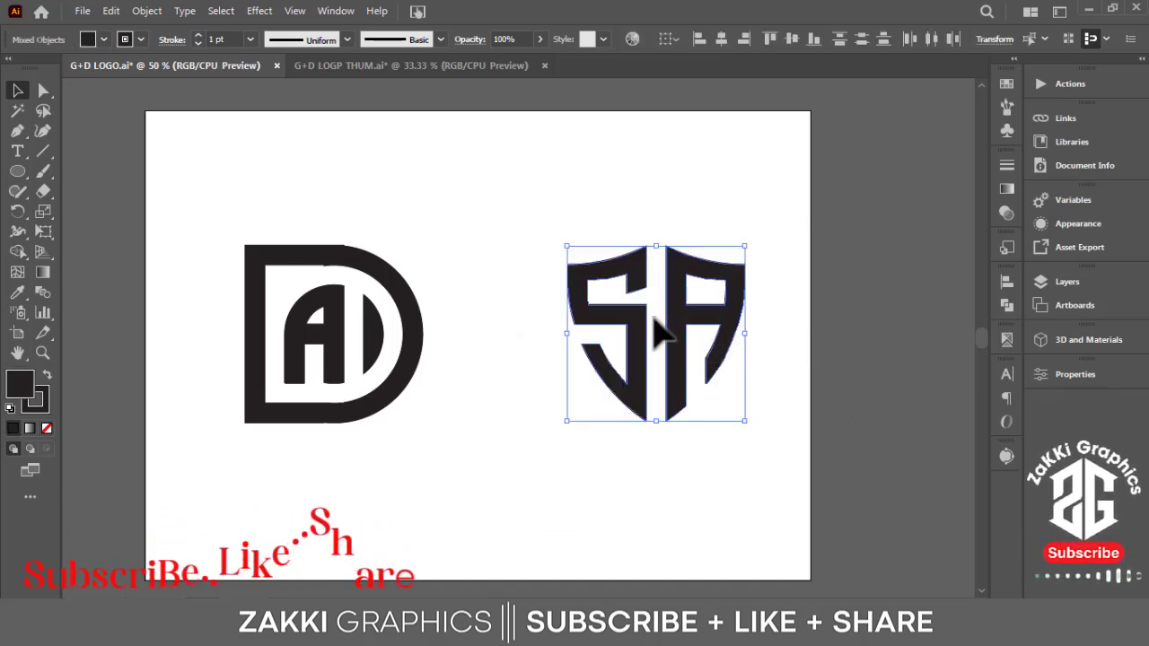
{"action": "left_click_drag", "start_coordinate": [718, 330], "coordinate": [579, 337]}
{"action": "left_click", "coordinate": [526, 531]}
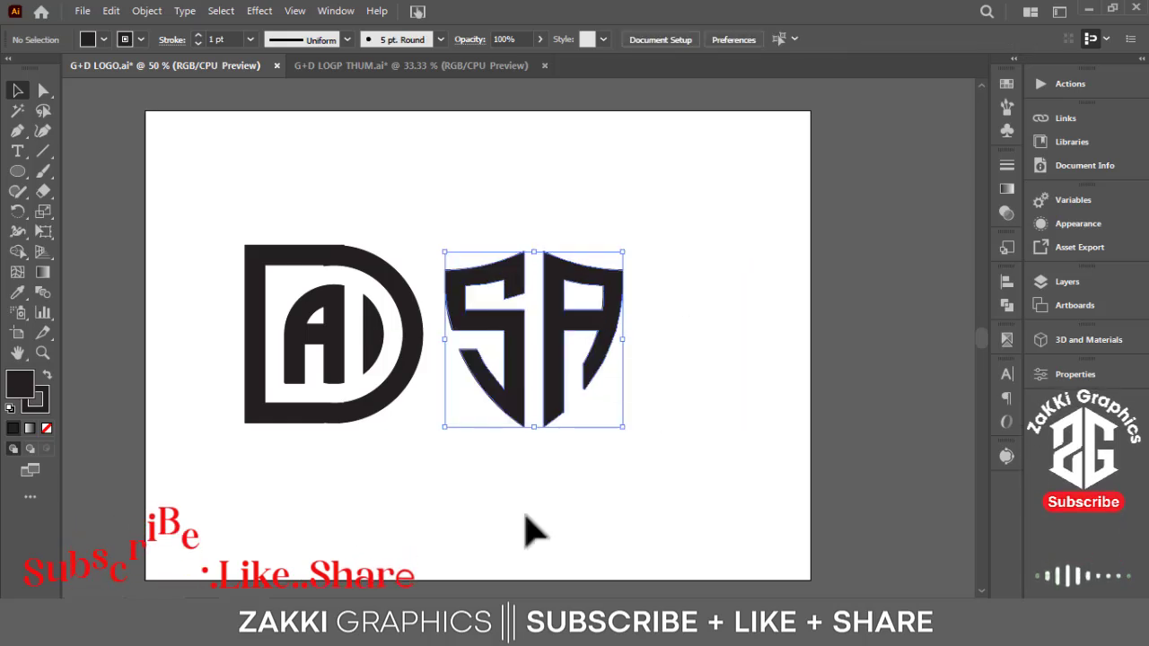